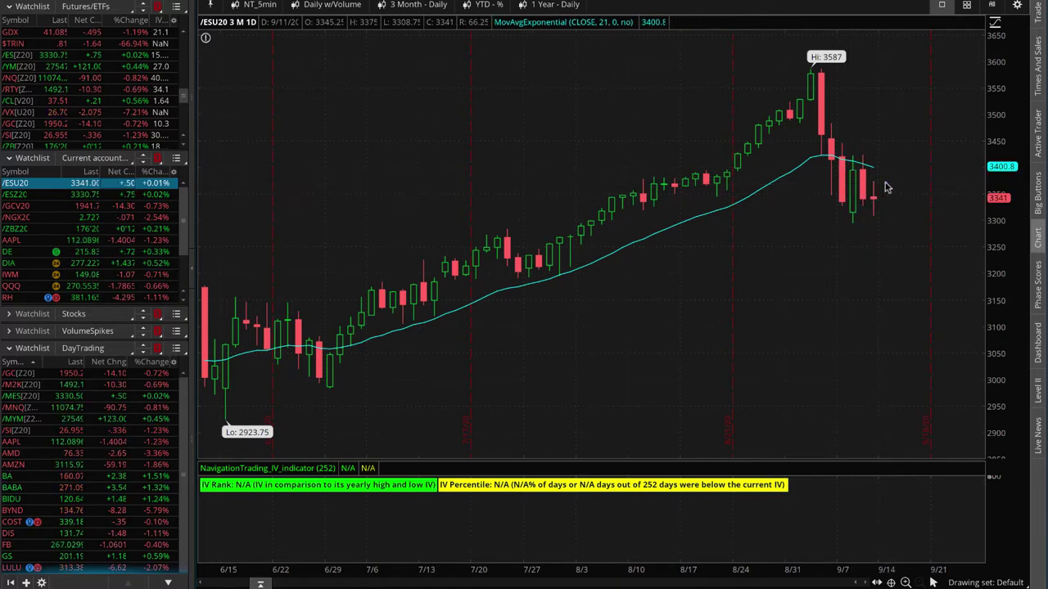
Sketch pen marks on the /ESU20 chart: the recent drop, the July–August uptrend, the June swings and the fall from 3587
{"action": "mouse_move", "coordinate": [874, 187]}
{"action": "left_mouse_down"}
{"action": "mouse_move", "coordinate": [915, 295]}
{"action": "mouse_move", "coordinate": [925, 273]}
{"action": "left_mouse_up"}
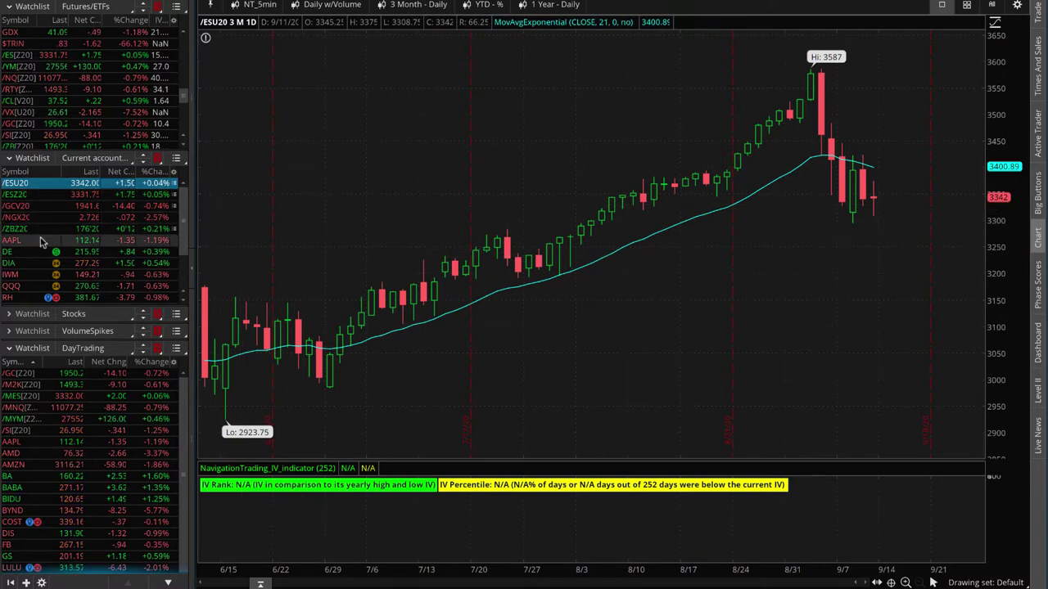
{"action": "scroll", "coordinate": [45, 250], "scroll_direction": "down", "scroll_amount": 5}
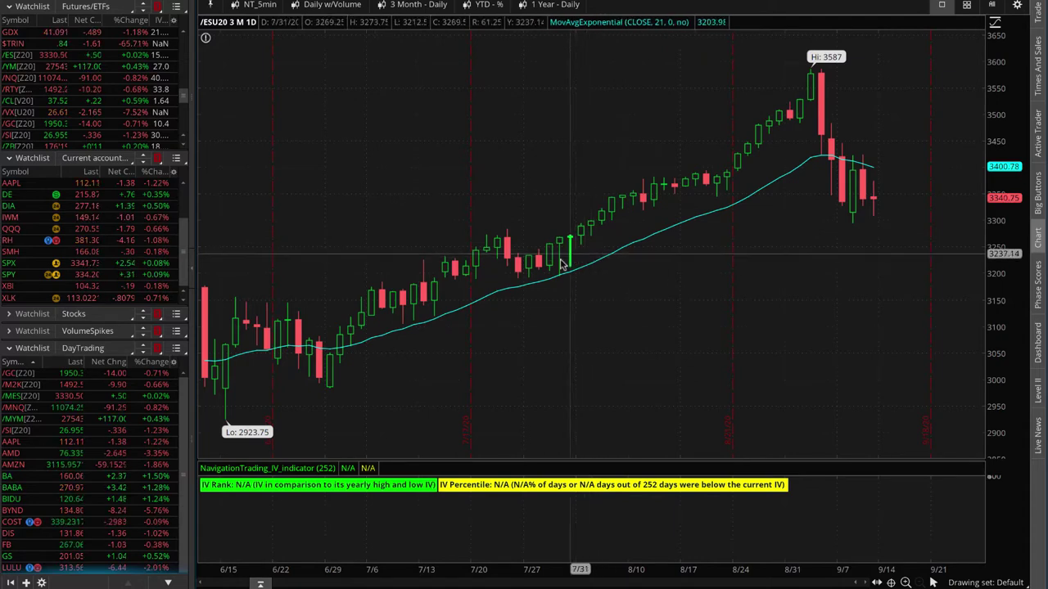
{"action": "mouse_move", "coordinate": [546, 260]}
{"action": "left_mouse_down"}
{"action": "mouse_move", "coordinate": [626, 205]}
{"action": "mouse_move", "coordinate": [739, 172]}
{"action": "mouse_move", "coordinate": [759, 135]}
{"action": "left_mouse_up"}
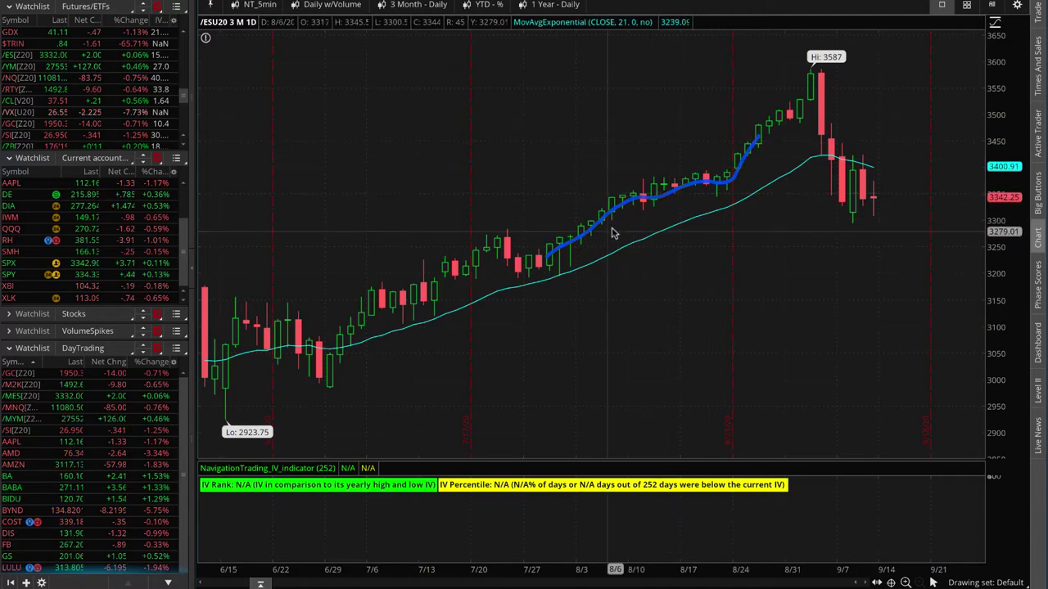
{"action": "mouse_move", "coordinate": [214, 315]}
{"action": "left_mouse_down"}
{"action": "mouse_move", "coordinate": [274, 307]}
{"action": "mouse_move", "coordinate": [323, 348]}
{"action": "left_mouse_up"}
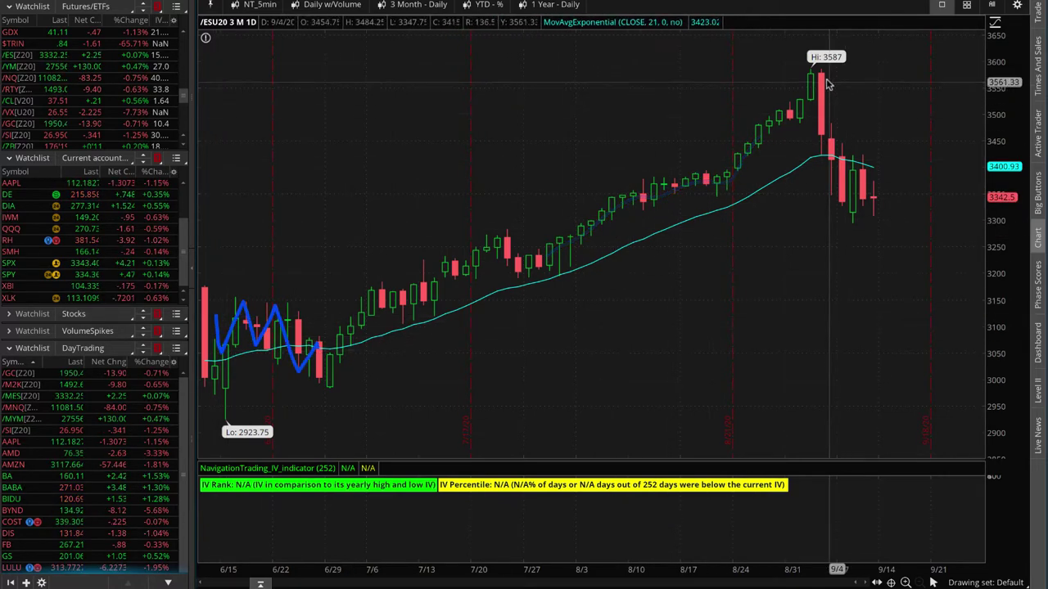
{"action": "mouse_move", "coordinate": [827, 76]}
{"action": "left_mouse_down"}
{"action": "mouse_move", "coordinate": [835, 176]}
{"action": "mouse_move", "coordinate": [877, 194]}
{"action": "left_mouse_up"}
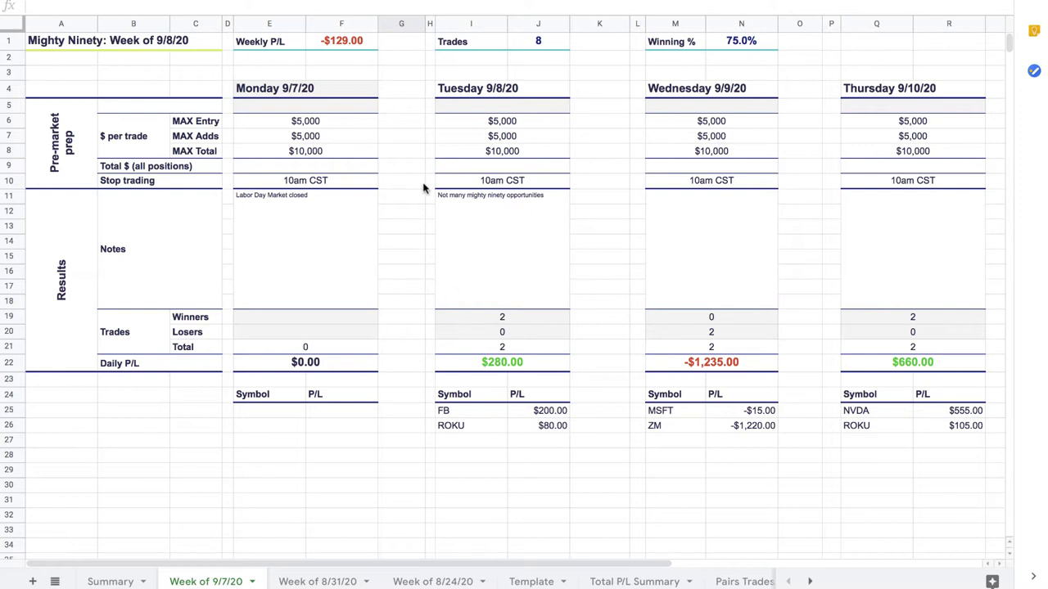
{"action": "mouse_move", "coordinate": [327, 55]}
{"action": "left_mouse_down"}
{"action": "mouse_move", "coordinate": [365, 41]}
{"action": "mouse_move", "coordinate": [360, 57]}
{"action": "left_mouse_up"}
{"action": "scroll", "coordinate": [524, 442], "scroll_direction": "right", "scroll_amount": 4}
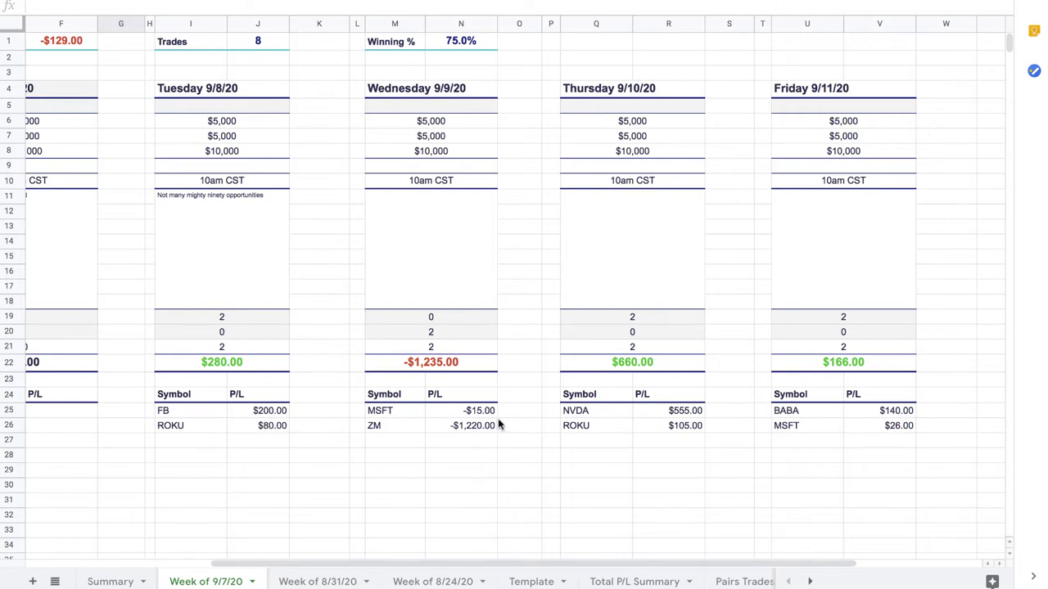
{"action": "mouse_move", "coordinate": [497, 420]}
{"action": "left_mouse_down"}
{"action": "mouse_move", "coordinate": [438, 432]}
{"action": "mouse_move", "coordinate": [475, 439]}
{"action": "mouse_move", "coordinate": [503, 429]}
{"action": "mouse_move", "coordinate": [498, 420]}
{"action": "left_mouse_up"}
{"action": "mouse_move", "coordinate": [447, 51]}
{"action": "left_mouse_down"}
{"action": "mouse_move", "coordinate": [473, 31]}
{"action": "mouse_move", "coordinate": [446, 52]}
{"action": "left_mouse_up"}
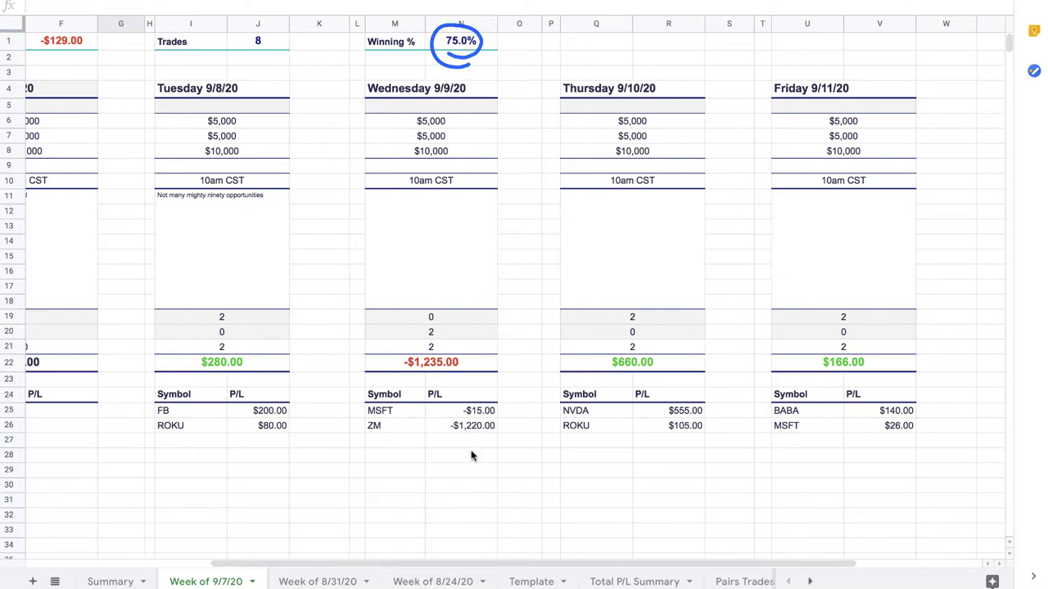
{"action": "left_click", "coordinate": [491, 410]}
{"action": "left_click_drag", "start_coordinate": [494, 408], "coordinate": [476, 427]}
{"action": "left_click", "coordinate": [514, 435]}
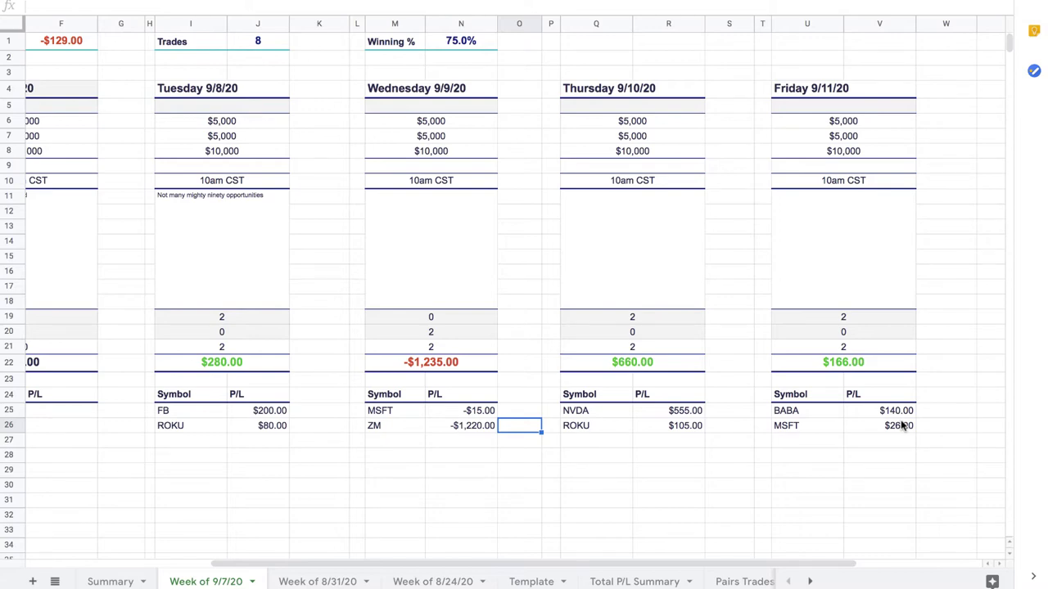
{"action": "scroll", "coordinate": [463, 367], "scroll_direction": "left", "scroll_amount": 5}
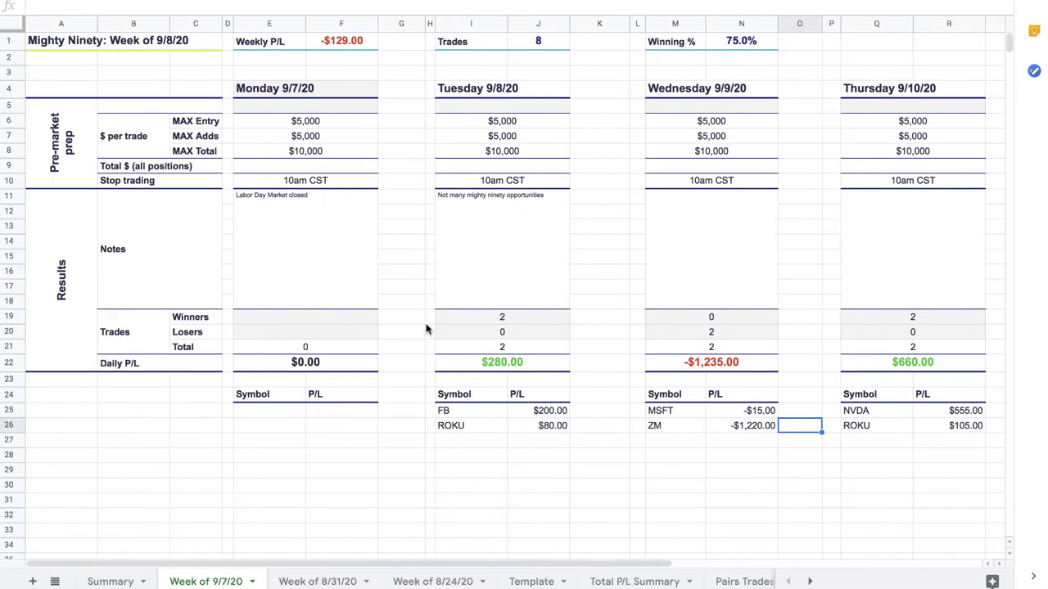
Scroll to the Pairs Trades section and circle Friday's $115.50 pairs total
{"action": "scroll", "coordinate": [434, 183], "scroll_direction": "down", "scroll_amount": 10}
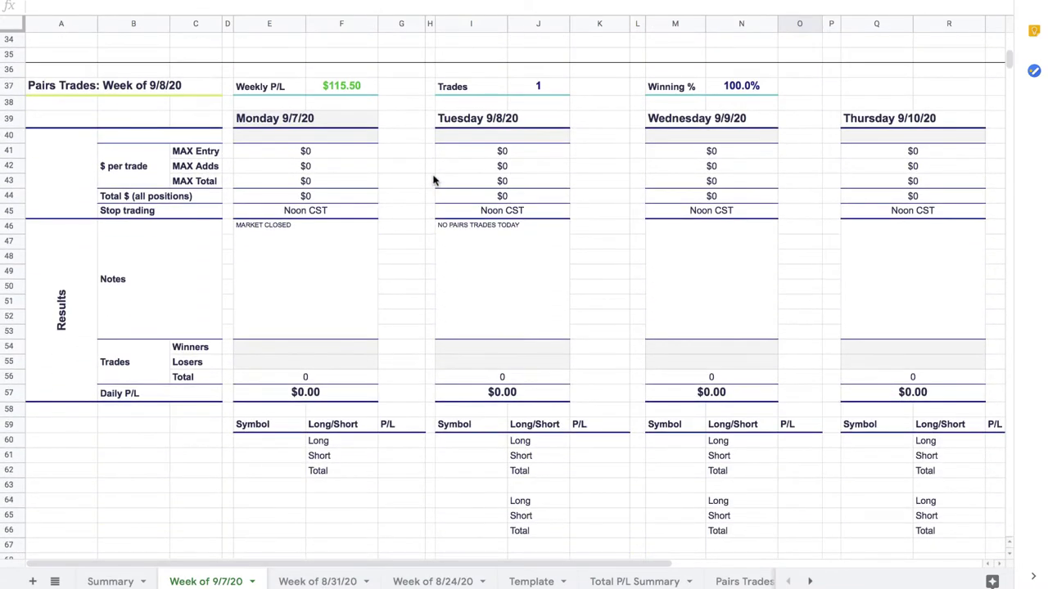
{"action": "scroll", "coordinate": [434, 180], "scroll_direction": "right", "scroll_amount": 3}
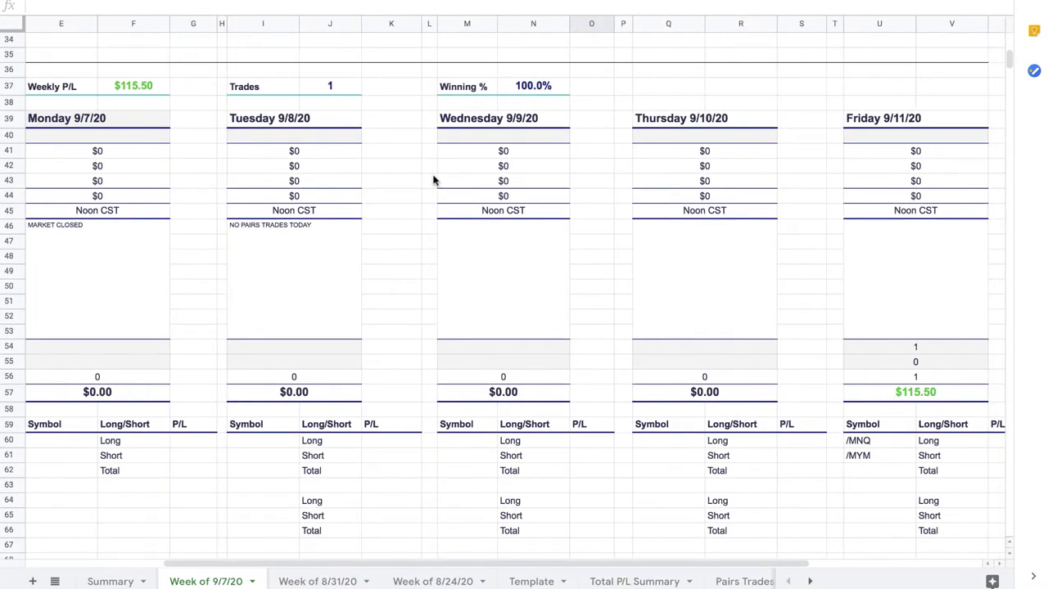
{"action": "scroll", "coordinate": [434, 180], "scroll_direction": "right", "scroll_amount": 3}
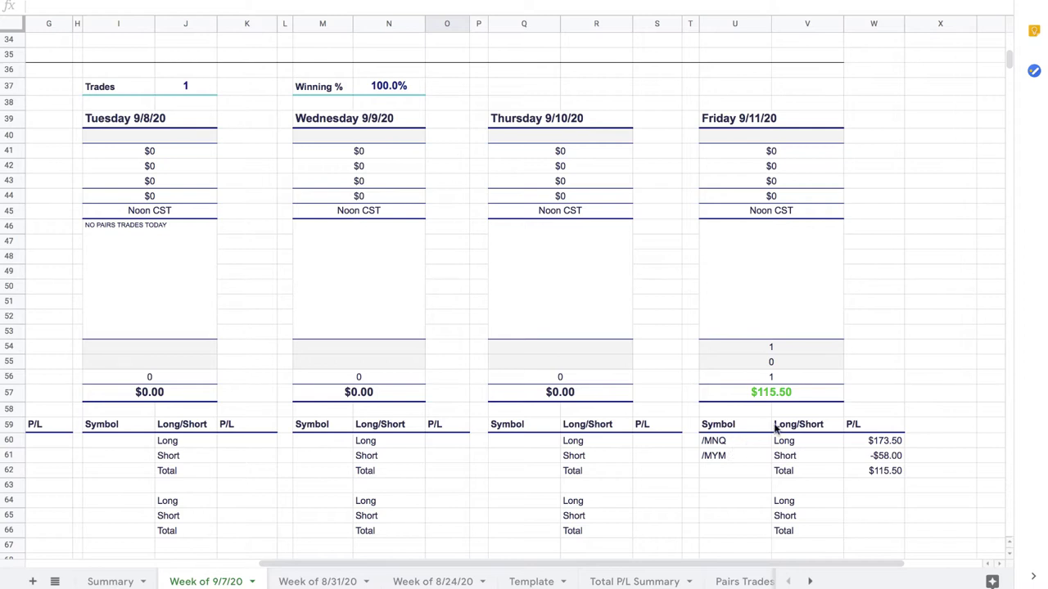
{"action": "mouse_move", "coordinate": [805, 401]}
{"action": "left_mouse_down"}
{"action": "mouse_move", "coordinate": [773, 368]}
{"action": "mouse_move", "coordinate": [807, 392]}
{"action": "left_mouse_up"}
{"action": "scroll", "coordinate": [650, 366], "scroll_direction": "left", "scroll_amount": 5}
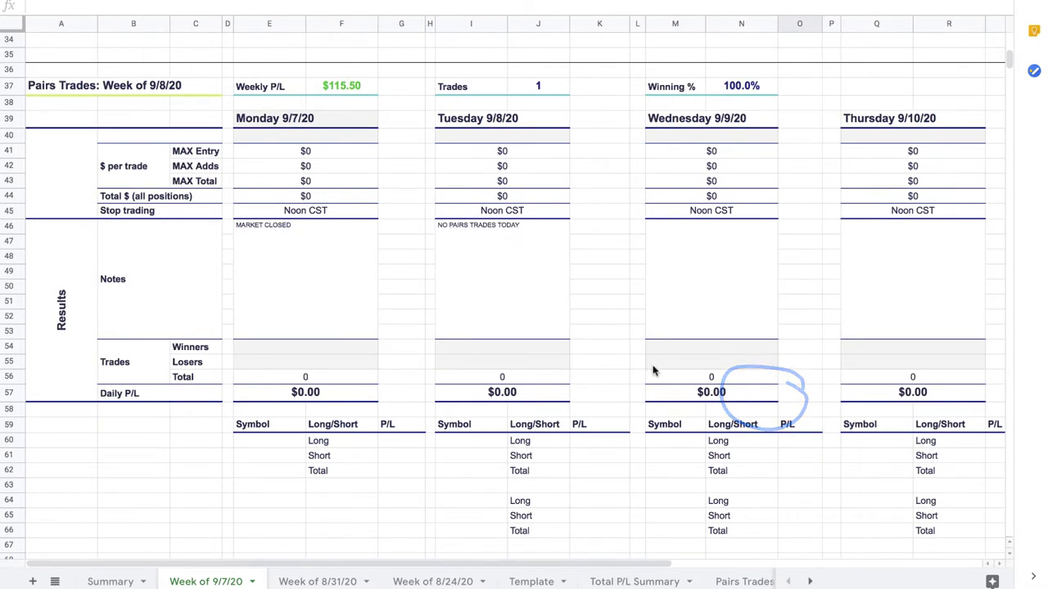
Scroll to the Runners section and circle its $5,366.50 weekly P/L and 62.8% winning rate
{"action": "scroll", "coordinate": [650, 368], "scroll_direction": "down", "scroll_amount": 5}
{"action": "scroll", "coordinate": [654, 371], "scroll_direction": "down", "scroll_amount": 8}
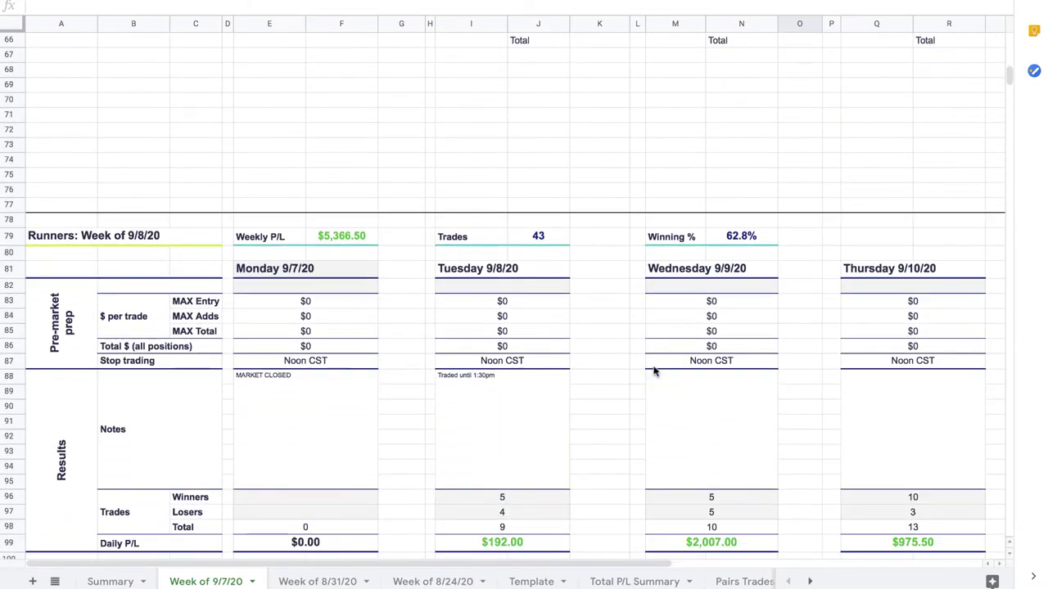
{"action": "scroll", "coordinate": [653, 371], "scroll_direction": "down", "scroll_amount": 1}
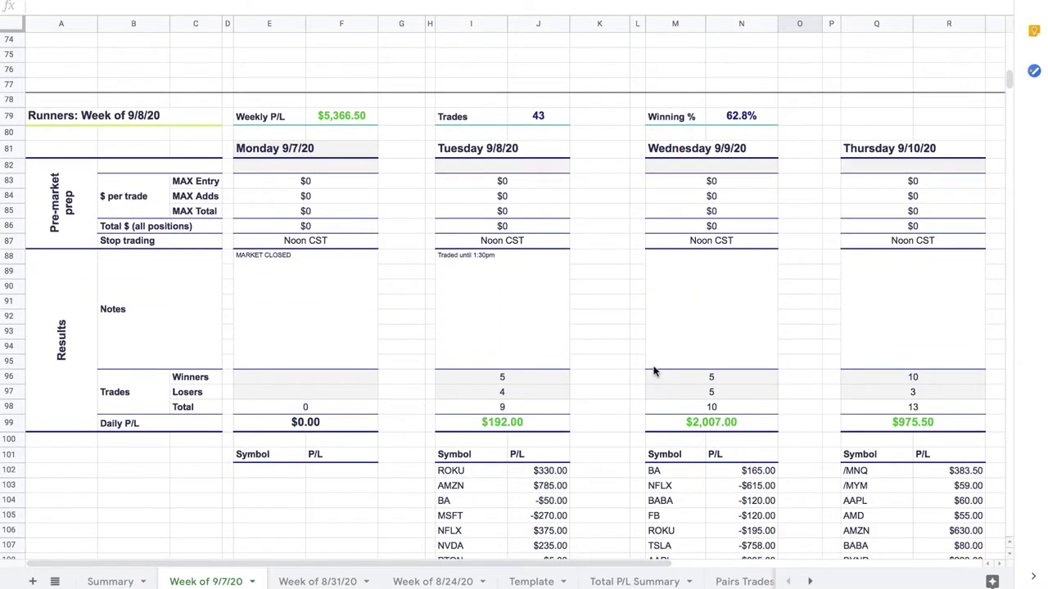
{"action": "scroll", "coordinate": [653, 371], "scroll_direction": "down", "scroll_amount": 1}
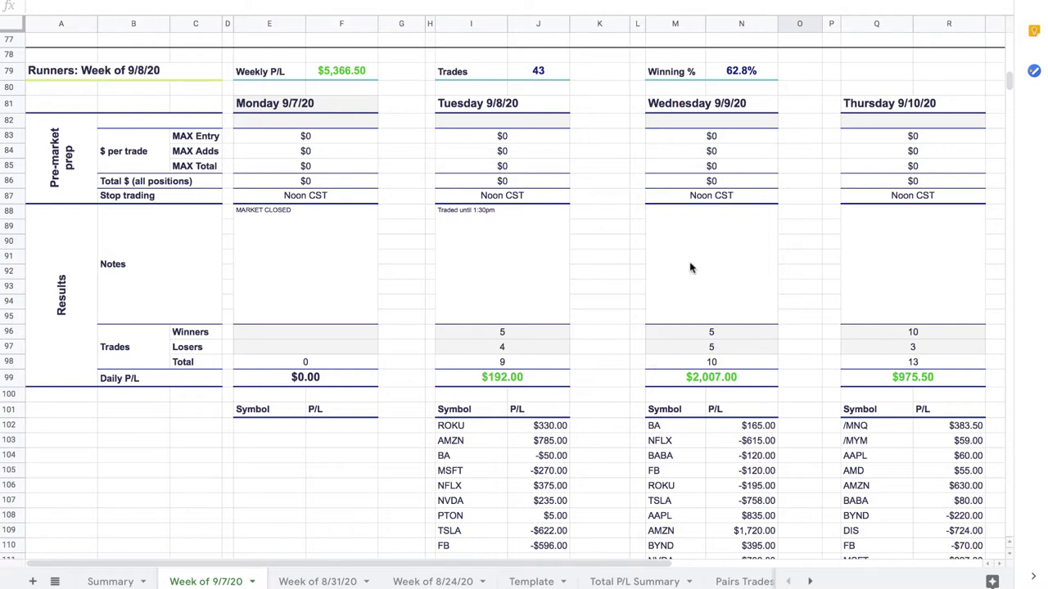
{"action": "mouse_move", "coordinate": [354, 89]}
{"action": "left_mouse_down"}
{"action": "mouse_move", "coordinate": [385, 75]}
{"action": "mouse_move", "coordinate": [360, 86]}
{"action": "left_mouse_up"}
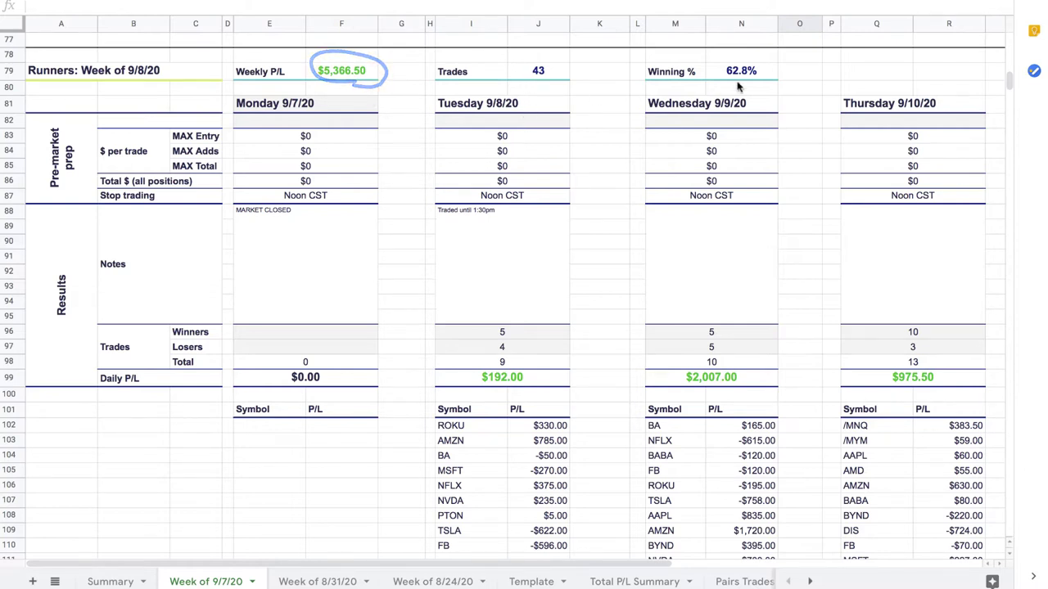
{"action": "mouse_move", "coordinate": [759, 75]}
{"action": "left_mouse_down"}
{"action": "mouse_move", "coordinate": [745, 59]}
{"action": "mouse_move", "coordinate": [749, 86]}
{"action": "mouse_move", "coordinate": [761, 78]}
{"action": "left_mouse_up"}
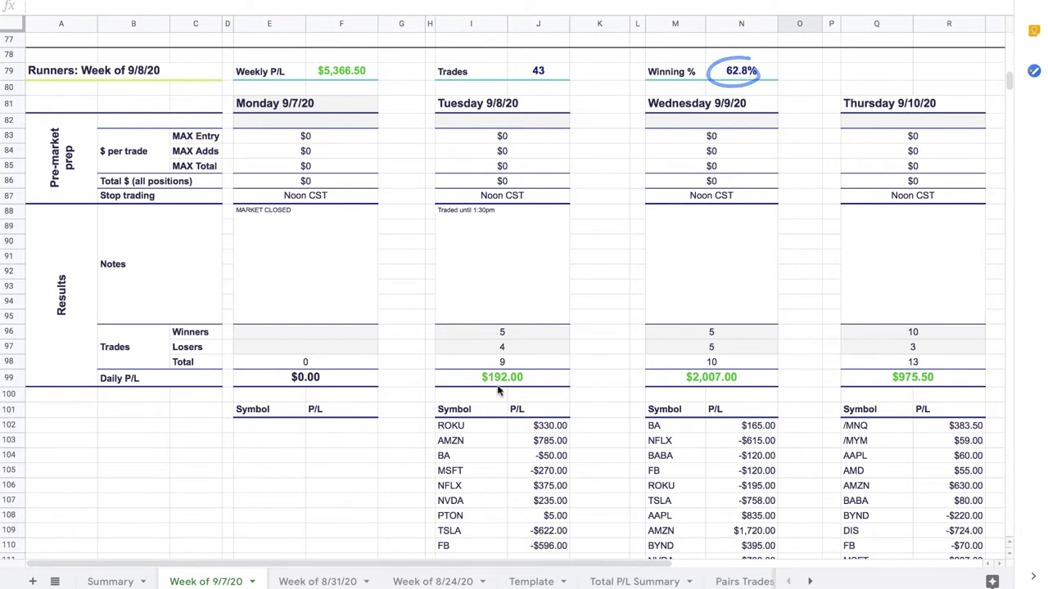
Mark Runners daily totals (Wednesday $2,007.00, Thursday $975.50, Friday $2,192.00), then return to thinkorswim
{"action": "scroll", "coordinate": [497, 391], "scroll_direction": "right", "scroll_amount": 5}
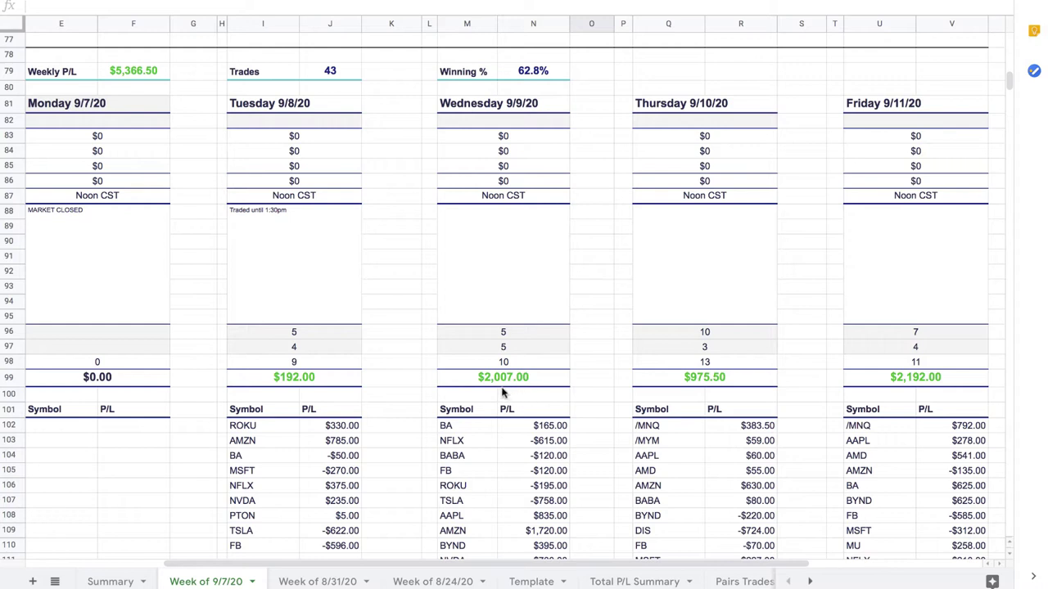
{"action": "mouse_move", "coordinate": [500, 390]}
{"action": "left_mouse_down"}
{"action": "mouse_move", "coordinate": [532, 368]}
{"action": "mouse_move", "coordinate": [494, 394]}
{"action": "left_mouse_up"}
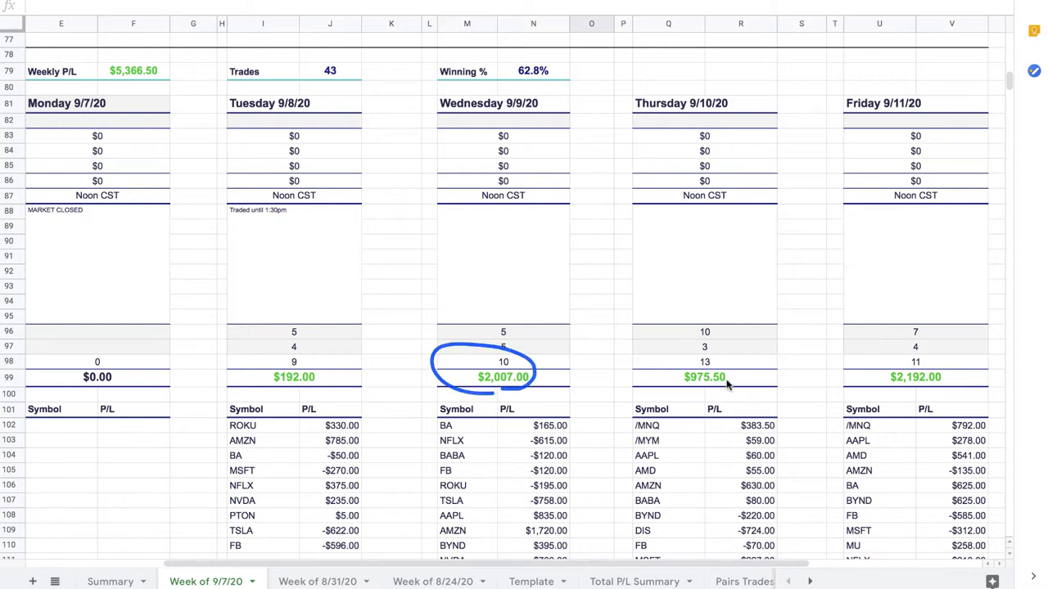
{"action": "mouse_move", "coordinate": [731, 368]}
{"action": "left_mouse_down"}
{"action": "mouse_move", "coordinate": [673, 365]}
{"action": "mouse_move", "coordinate": [716, 369]}
{"action": "left_mouse_up"}
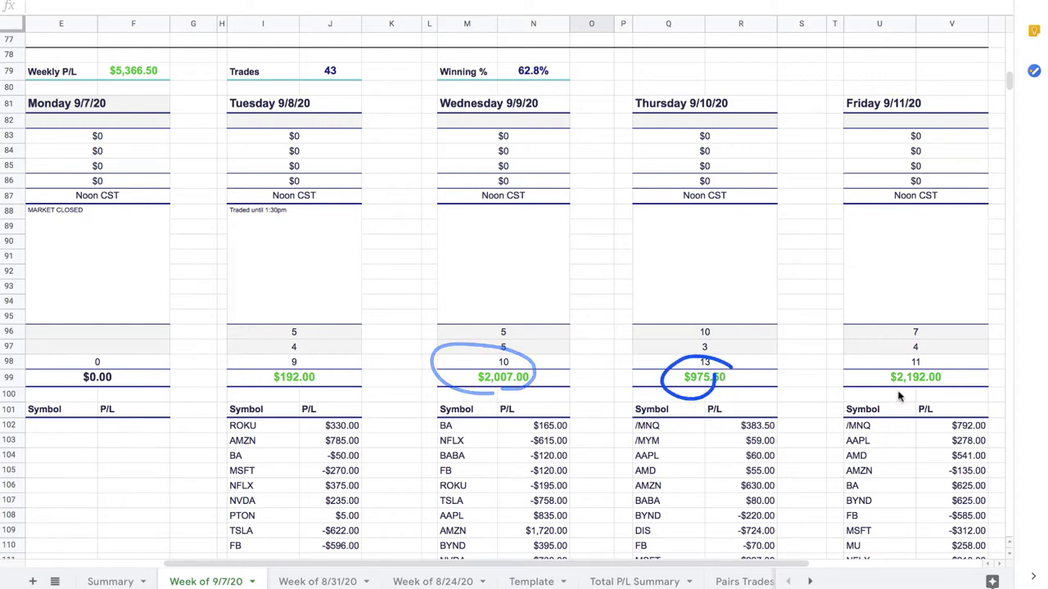
{"action": "scroll", "coordinate": [905, 396], "scroll_direction": "down", "scroll_amount": 3}
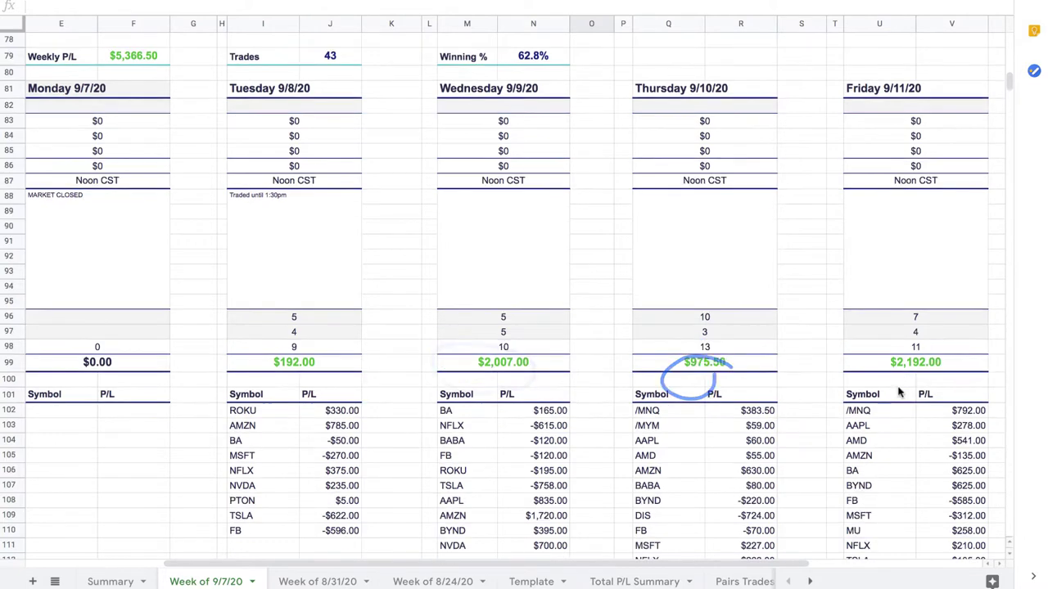
{"action": "scroll", "coordinate": [898, 393], "scroll_direction": "down", "scroll_amount": 1}
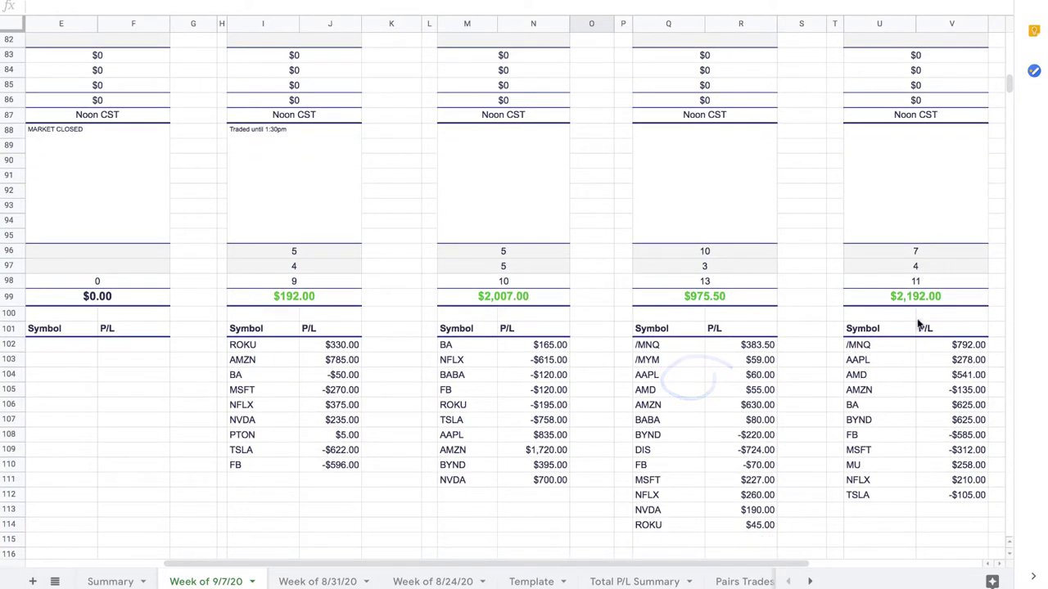
{"action": "mouse_move", "coordinate": [893, 309]}
{"action": "left_mouse_down"}
{"action": "mouse_move", "coordinate": [943, 309]}
{"action": "mouse_move", "coordinate": [900, 280]}
{"action": "mouse_move", "coordinate": [897, 326]}
{"action": "left_mouse_up"}
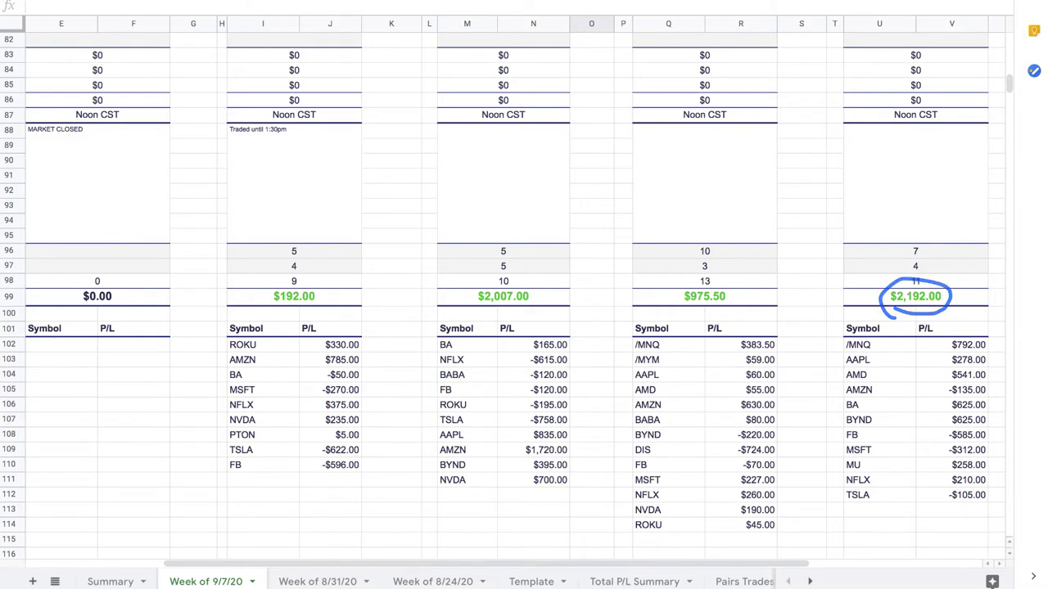
{"action": "key", "text": "alt+Tab"}
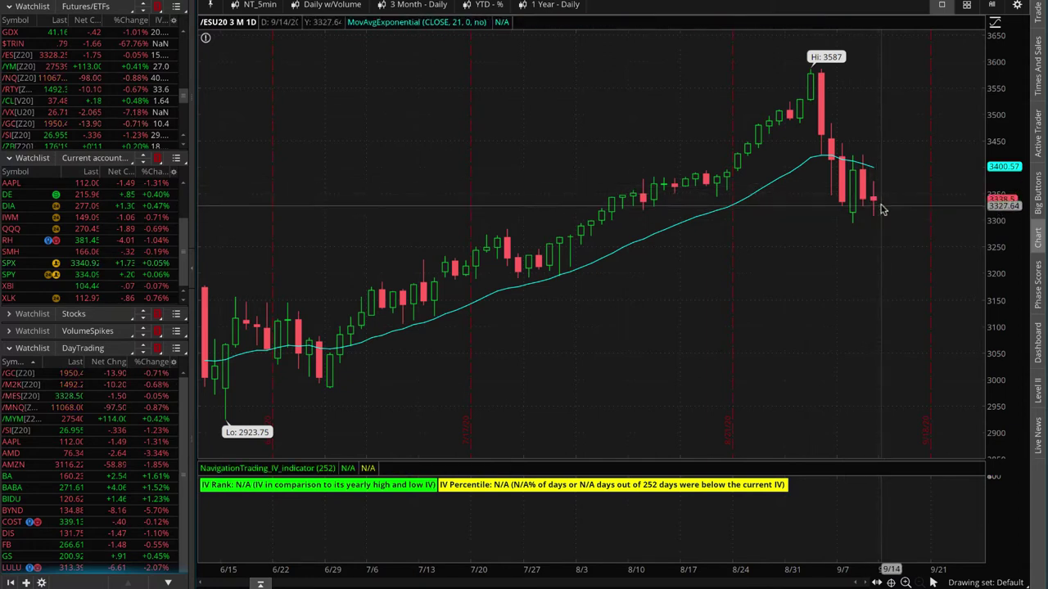
Circle the 9/11 candle on the /ESU20 chart and switch back to the spreadsheet
{"action": "left_click_drag", "start_coordinate": [876, 195], "coordinate": [877, 191]}
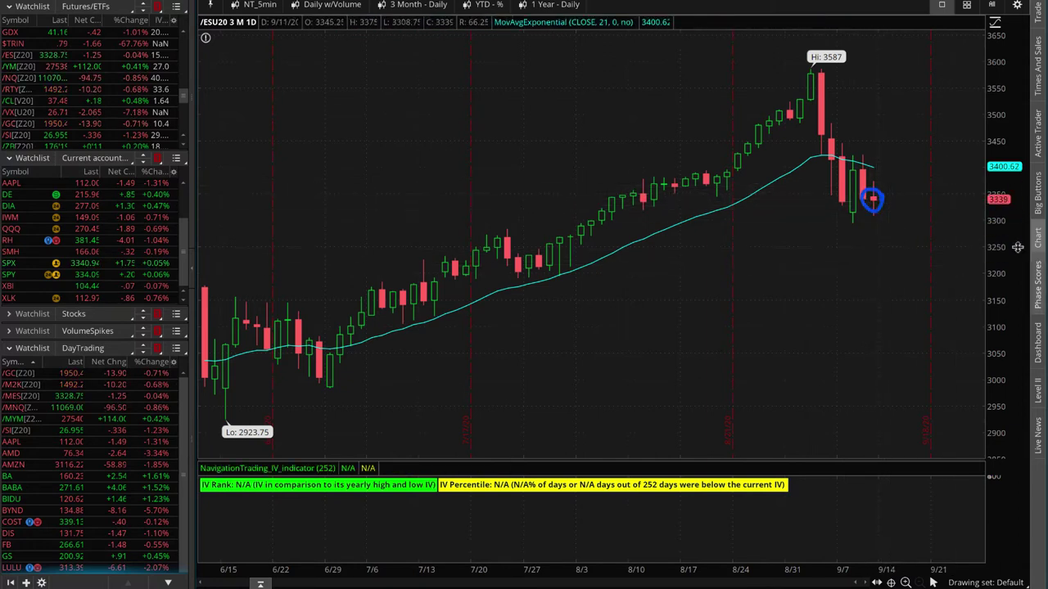
{"action": "key", "text": "alt+Tab"}
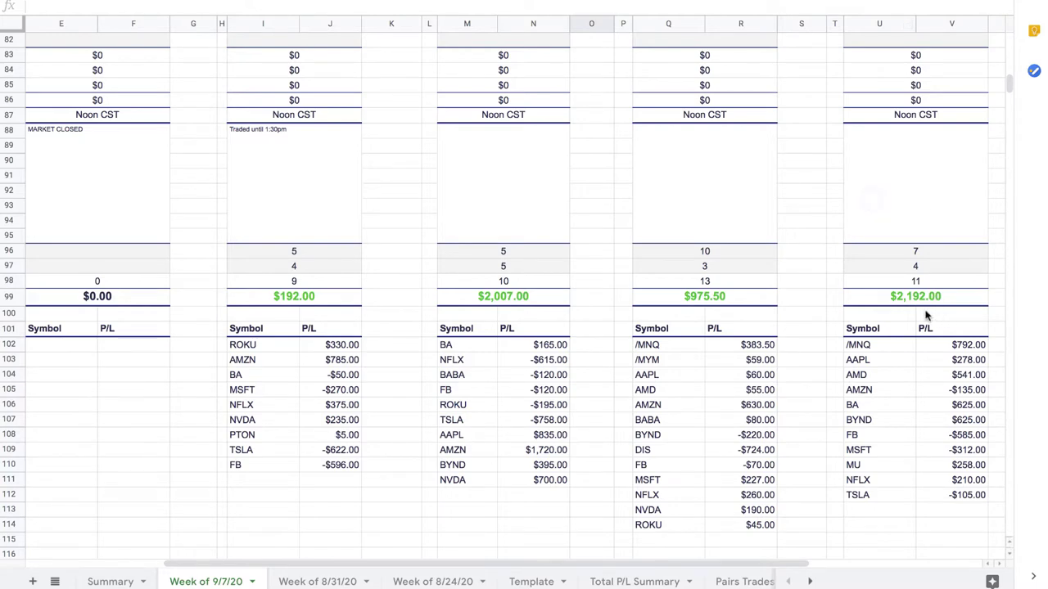
On the Summary sheet, circle the $6,515.50 Runners profit and the $7,827.50 overall profit
{"action": "left_click", "coordinate": [110, 581]}
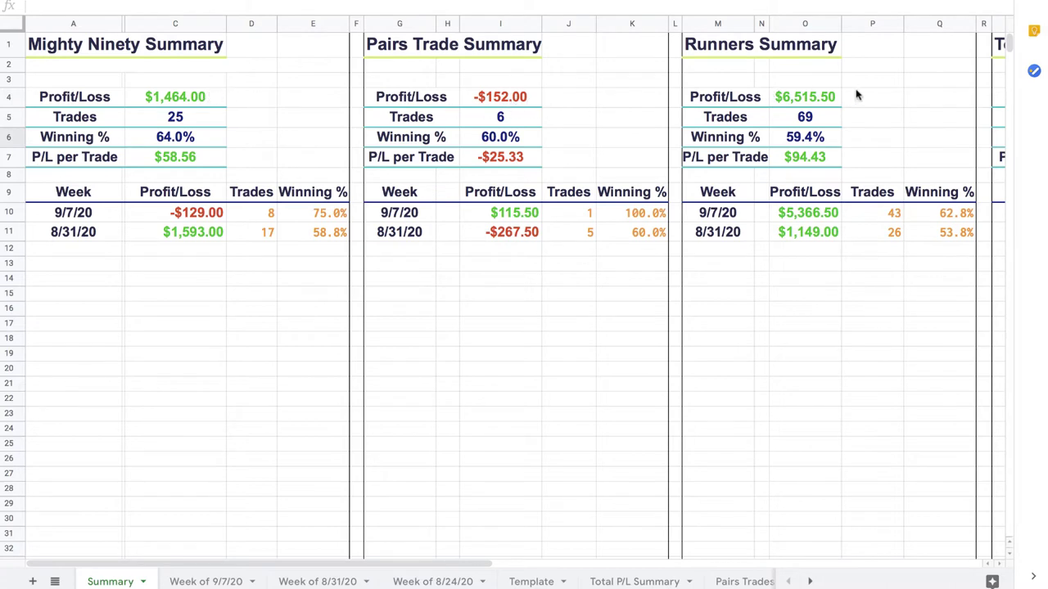
{"action": "mouse_move", "coordinate": [840, 90]}
{"action": "left_mouse_down"}
{"action": "mouse_move", "coordinate": [769, 89]}
{"action": "mouse_move", "coordinate": [838, 108]}
{"action": "mouse_move", "coordinate": [854, 95]}
{"action": "left_mouse_up"}
{"action": "scroll", "coordinate": [751, 317], "scroll_direction": "right", "scroll_amount": 5}
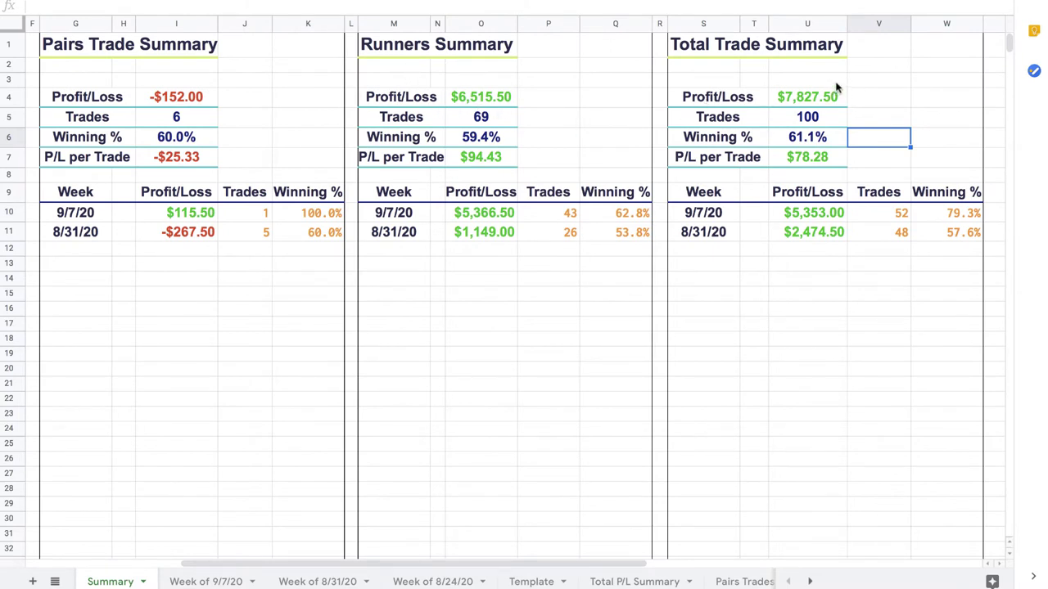
{"action": "mouse_move", "coordinate": [837, 87]}
{"action": "left_mouse_down"}
{"action": "mouse_move", "coordinate": [786, 105]}
{"action": "mouse_move", "coordinate": [839, 105]}
{"action": "mouse_move", "coordinate": [784, 133]}
{"action": "mouse_move", "coordinate": [850, 138]}
{"action": "mouse_move", "coordinate": [787, 135]}
{"action": "mouse_move", "coordinate": [831, 116]}
{"action": "left_mouse_up"}
Back on the Week of 9/7/20 sheet, circle the $2,192.00 total and bring up Calculator
{"action": "left_click", "coordinate": [220, 582]}
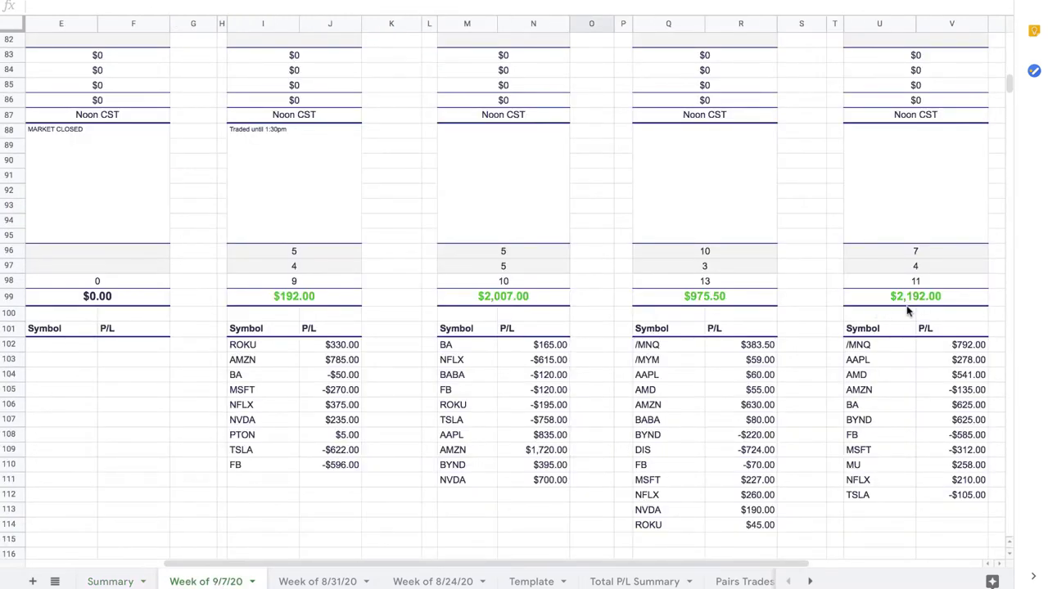
{"action": "mouse_move", "coordinate": [906, 306]}
{"action": "left_mouse_down"}
{"action": "mouse_move", "coordinate": [949, 284]}
{"action": "mouse_move", "coordinate": [910, 309]}
{"action": "left_mouse_up"}
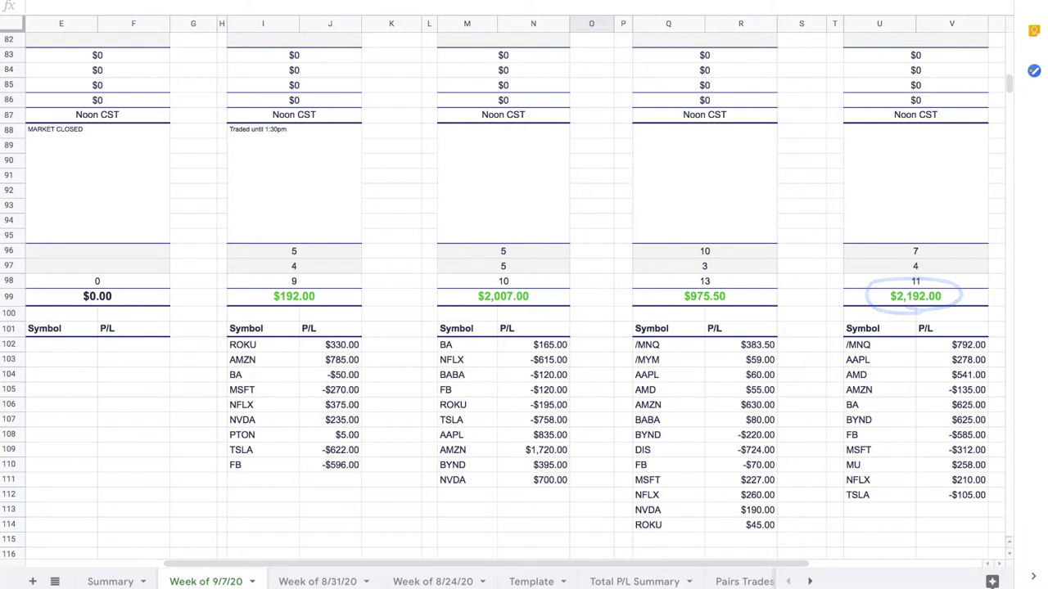
{"action": "left_click_drag", "start_coordinate": [1047, 215], "coordinate": [534, 146]}
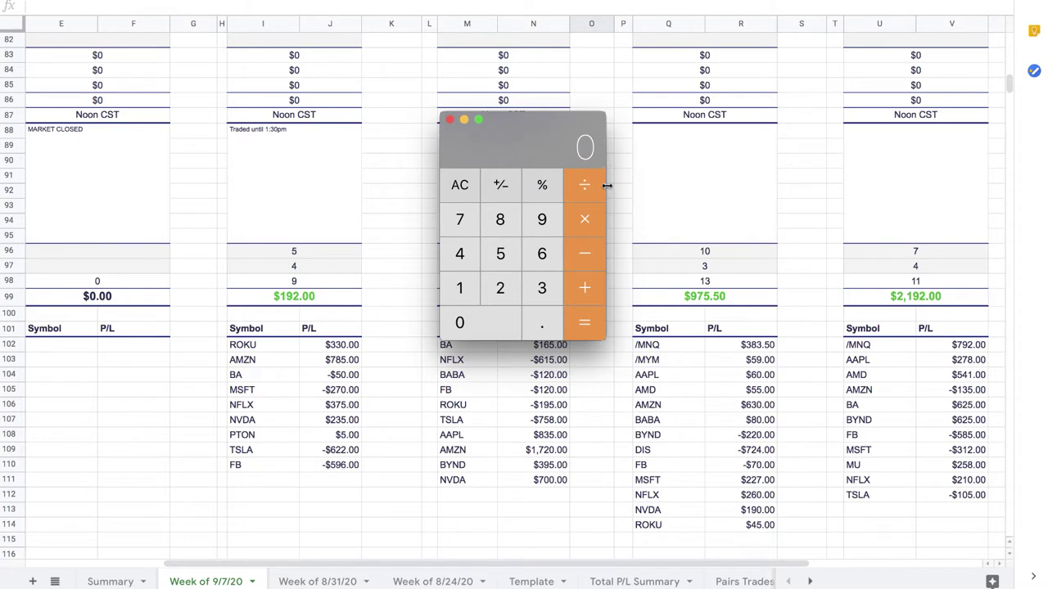
Compute 400 × 250 = 100000 in Calculator, then move the window out of the way
{"action": "left_click", "coordinate": [463, 258]}
{"action": "left_click", "coordinate": [474, 325]}
{"action": "left_click", "coordinate": [461, 326]}
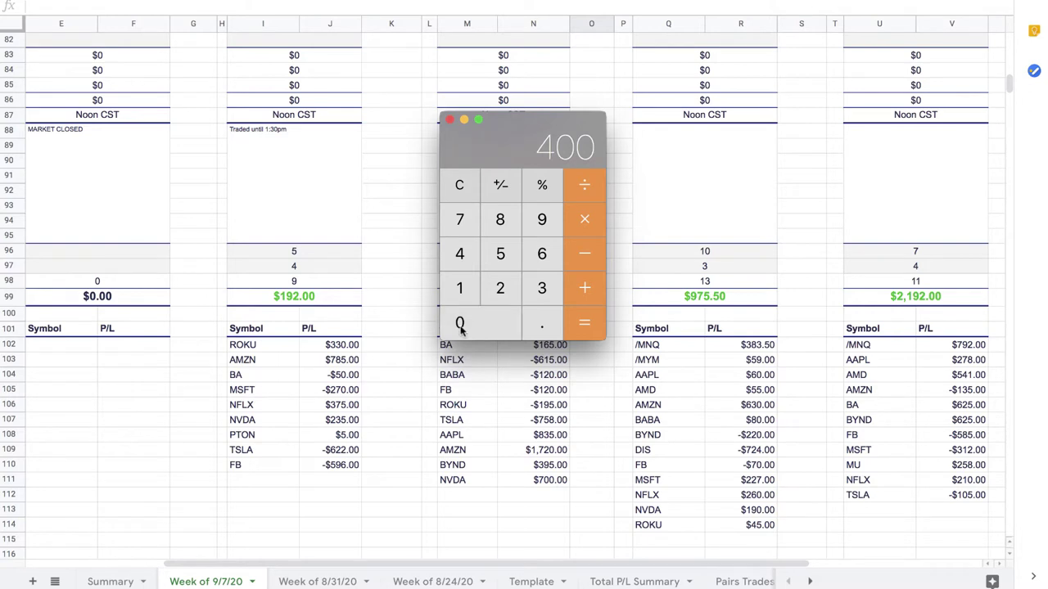
{"action": "left_click", "coordinate": [585, 221]}
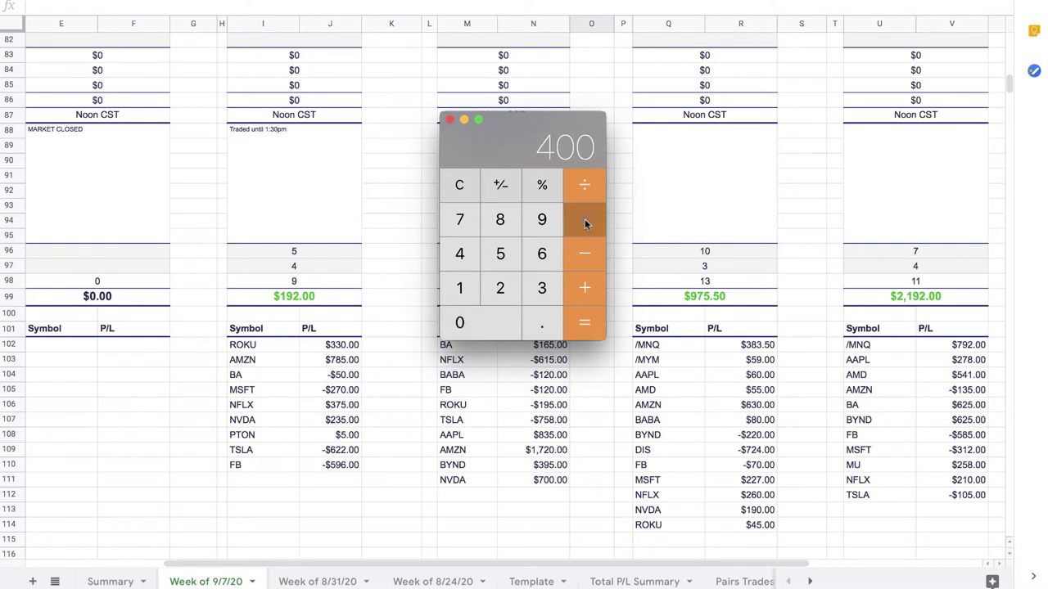
{"action": "left_click", "coordinate": [501, 288]}
{"action": "left_click", "coordinate": [499, 256]}
{"action": "left_click", "coordinate": [491, 321]}
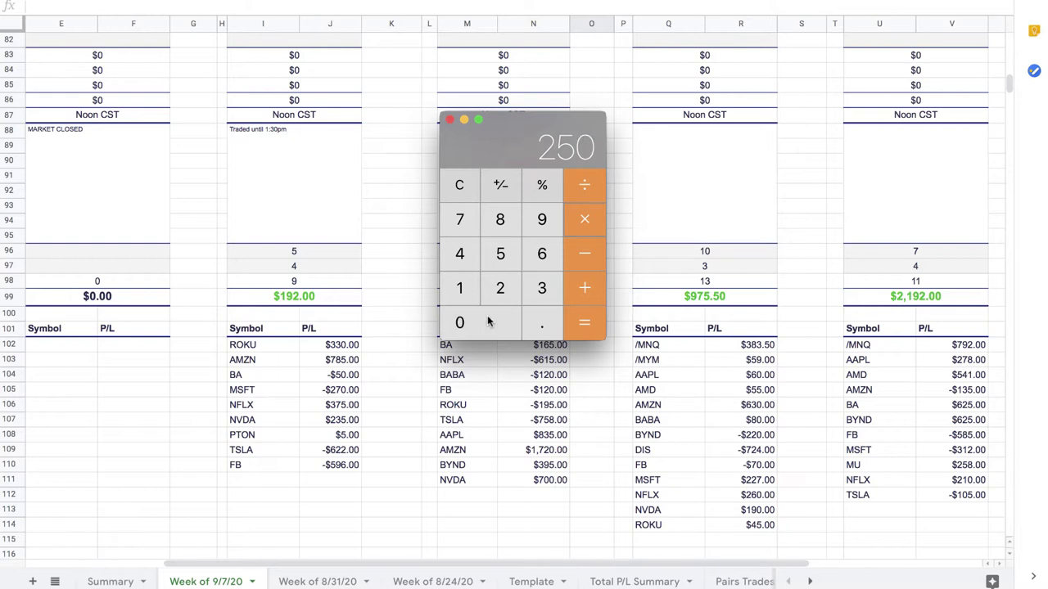
{"action": "left_click", "coordinate": [583, 326]}
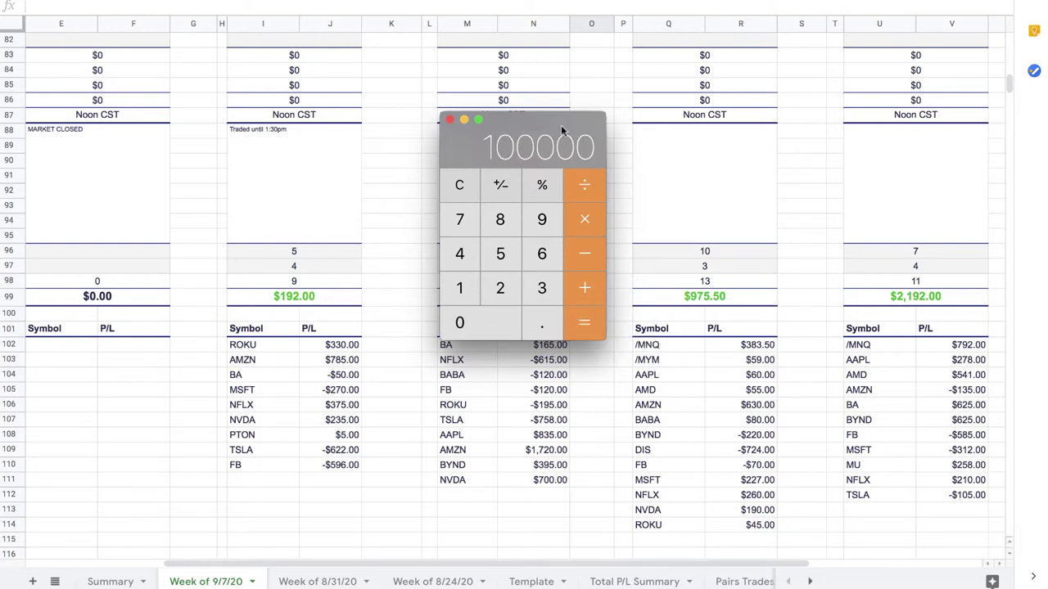
{"action": "left_click_drag", "start_coordinate": [559, 130], "coordinate": [1046, 164]}
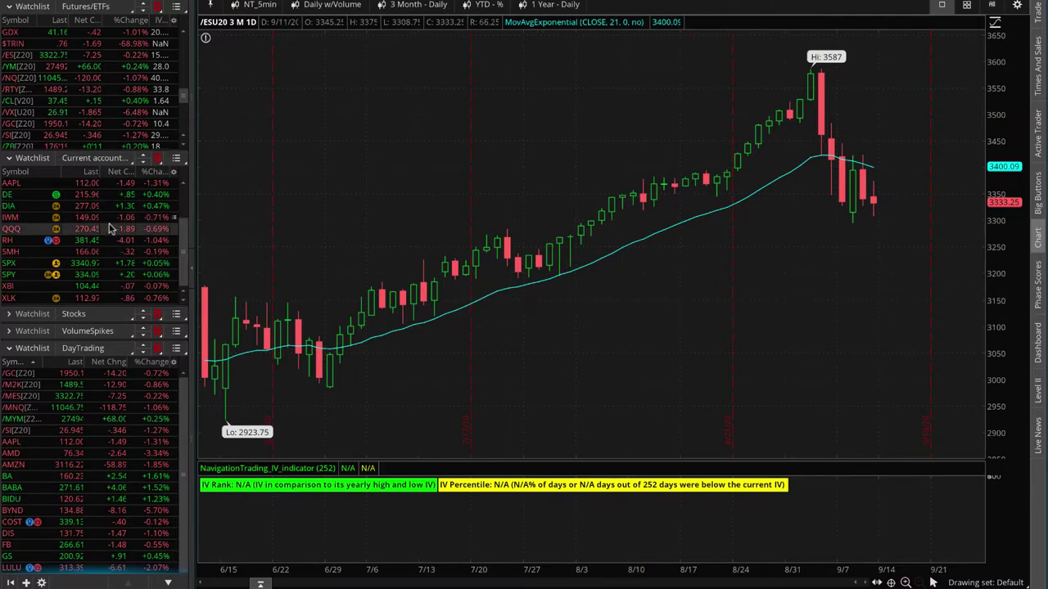
Chart TSLA and read its IV rank of 47 and IV percentile of 80
{"action": "type", "text": "TSLA"}
{"action": "key", "text": "Return"}
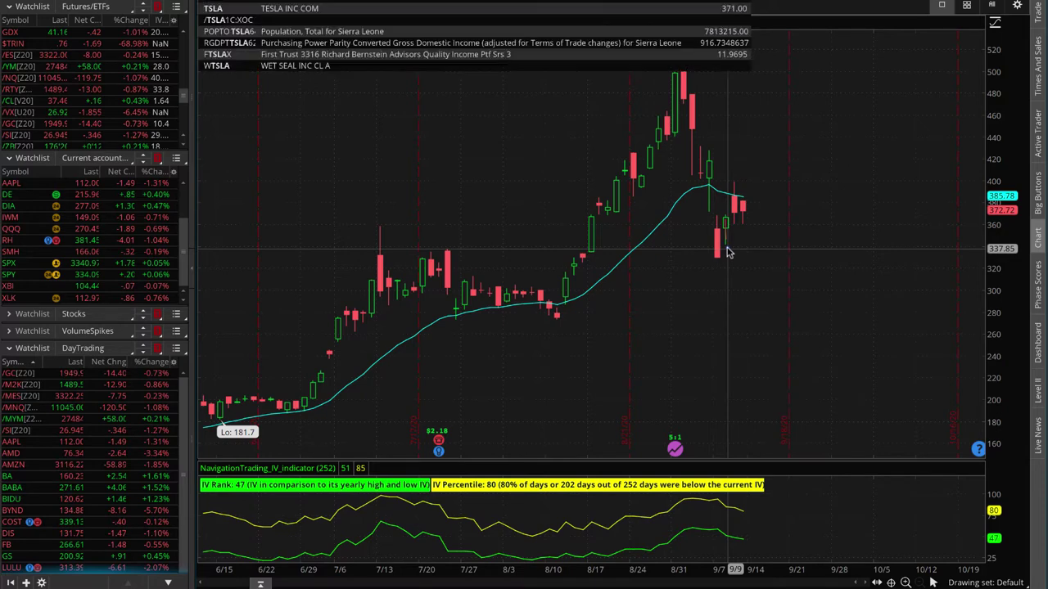
{"action": "left_click_drag", "start_coordinate": [728, 250], "coordinate": [730, 313]}
{"action": "key", "text": "Escape"}
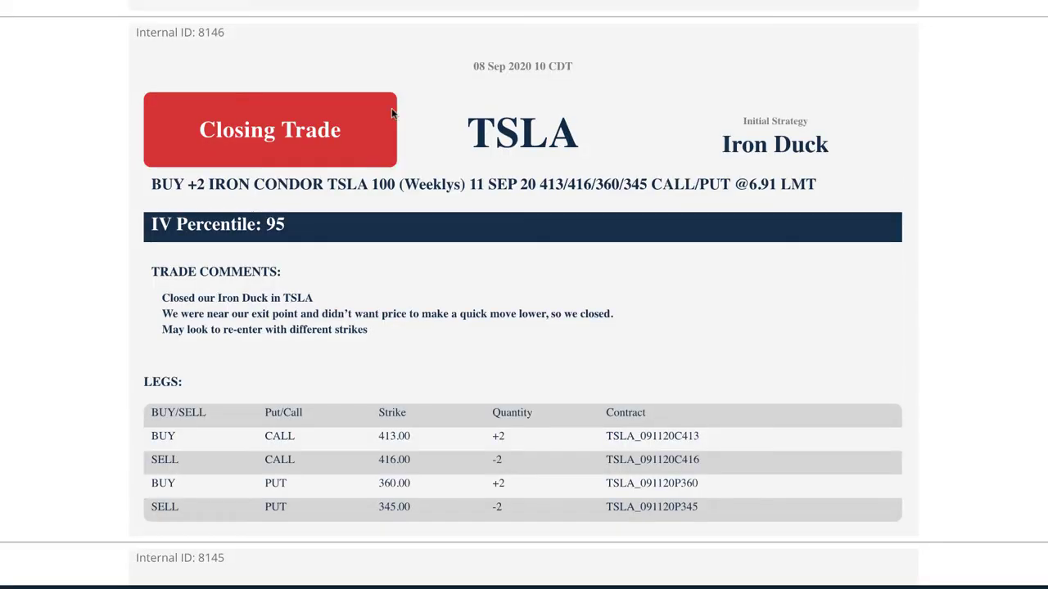
Load /NGX20, widen its risk graph to show the full P/L curve, and view its $720.00 position
{"action": "scroll", "coordinate": [405, 101], "scroll_direction": "up", "scroll_amount": 8}
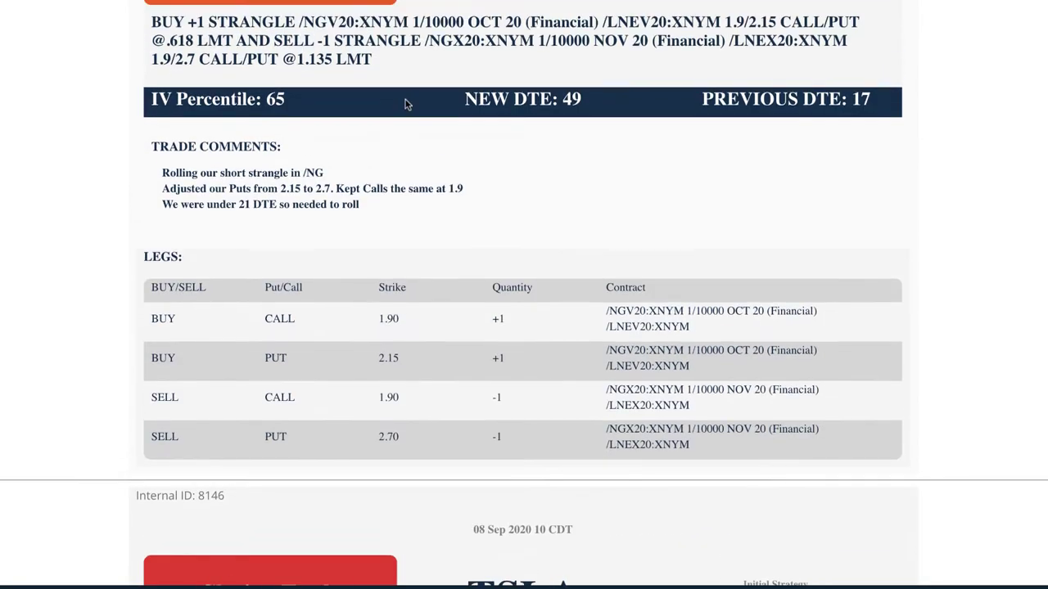
{"action": "scroll", "coordinate": [404, 100], "scroll_direction": "down", "scroll_amount": 1}
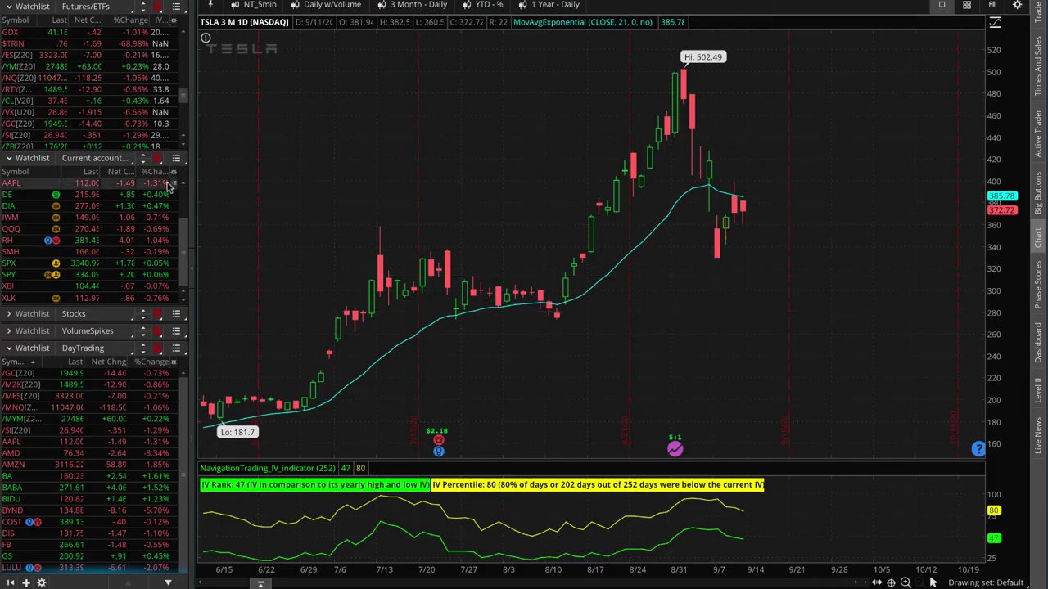
{"action": "scroll", "coordinate": [111, 196], "scroll_direction": "up", "scroll_amount": 5}
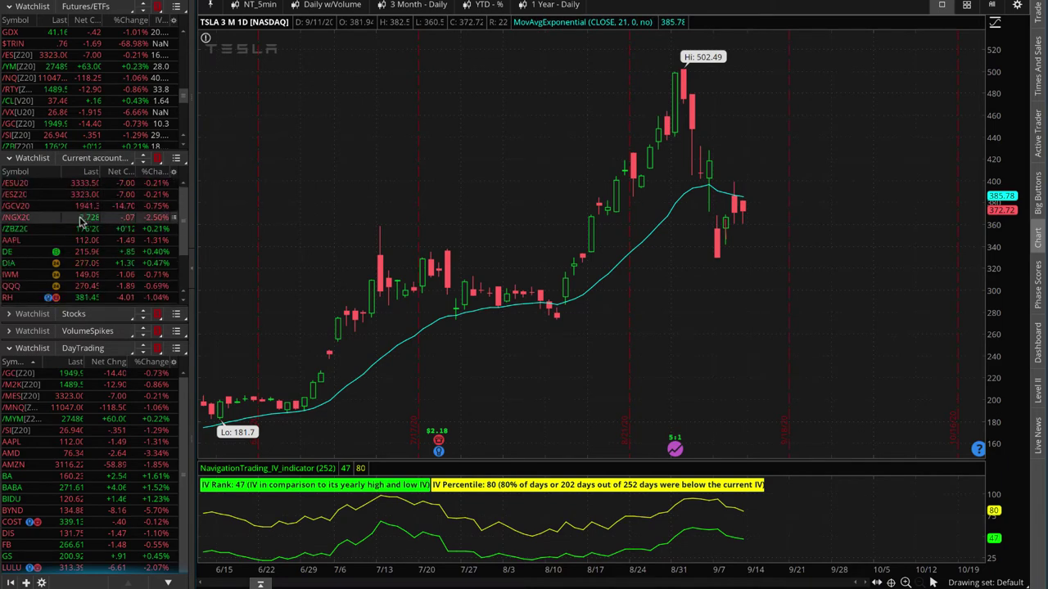
{"action": "left_click", "coordinate": [82, 217]}
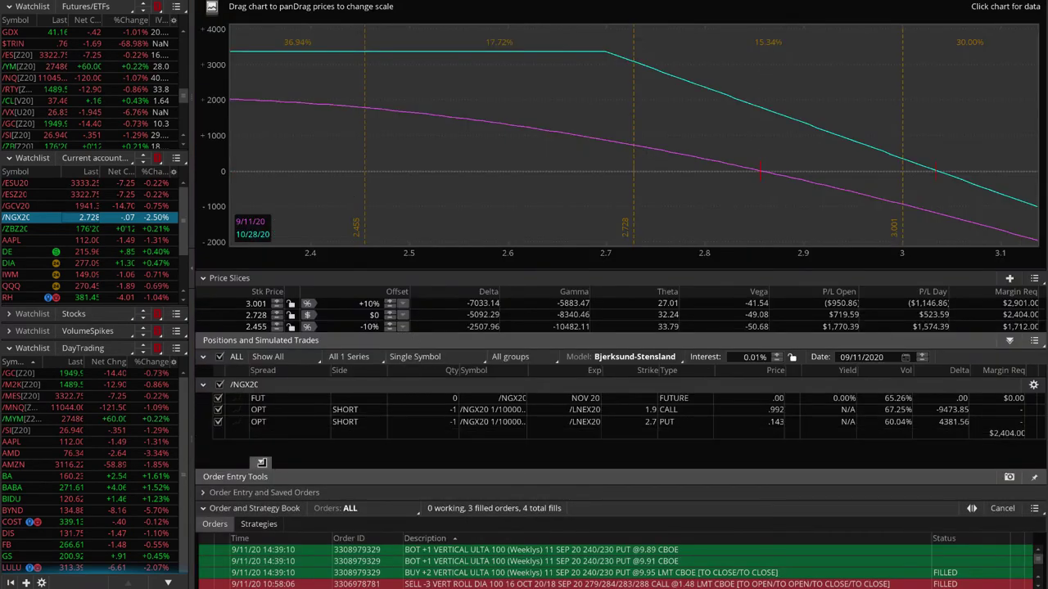
{"action": "left_click", "coordinate": [260, 463]}
{"action": "left_click_drag", "start_coordinate": [729, 330], "coordinate": [463, 333]}
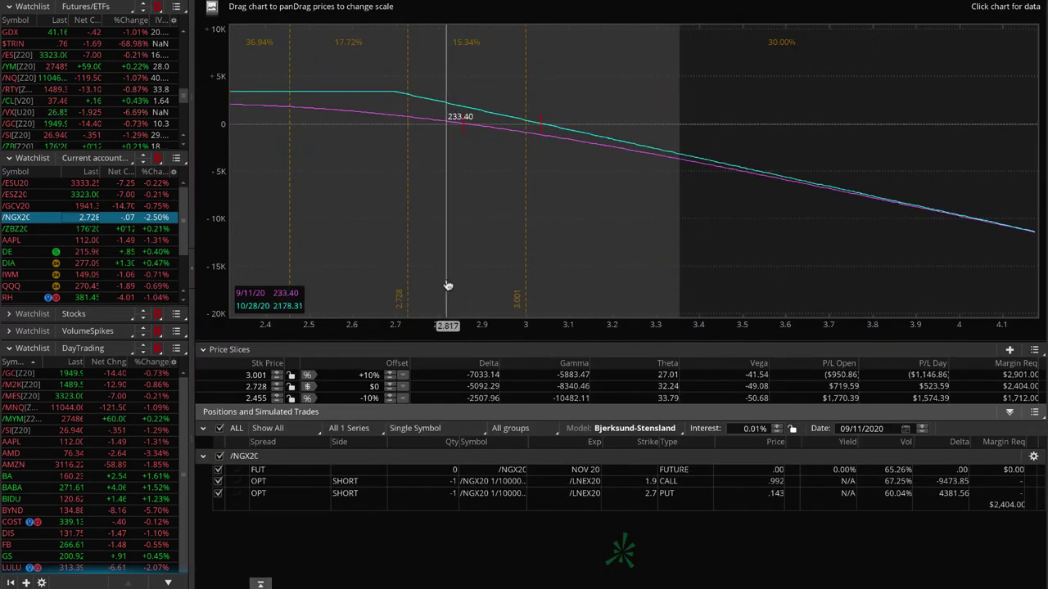
{"action": "left_click_drag", "start_coordinate": [448, 286], "coordinate": [821, 281]}
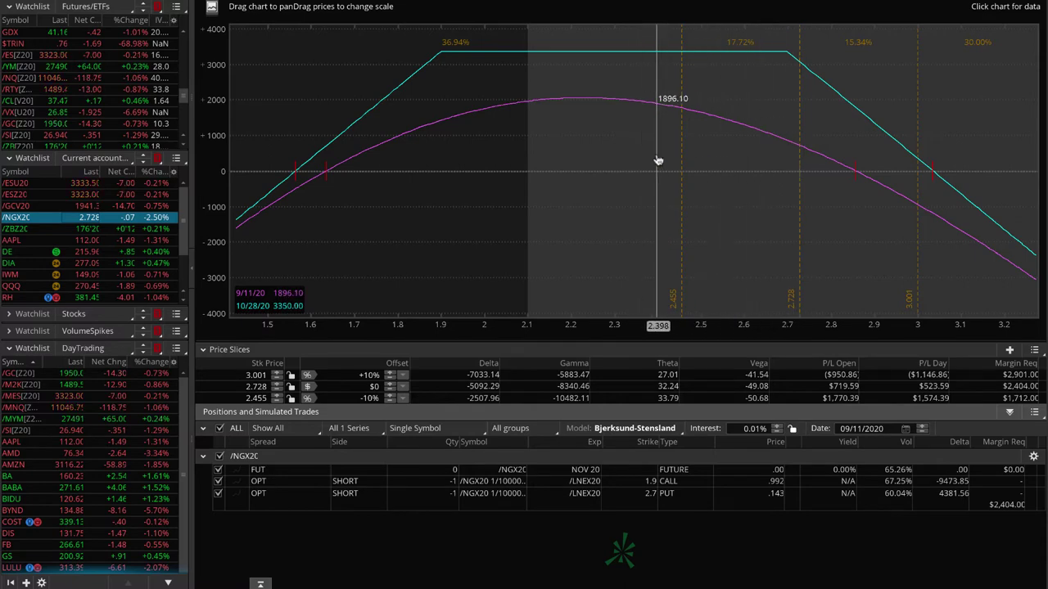
{"action": "left_click", "coordinate": [246, 2]}
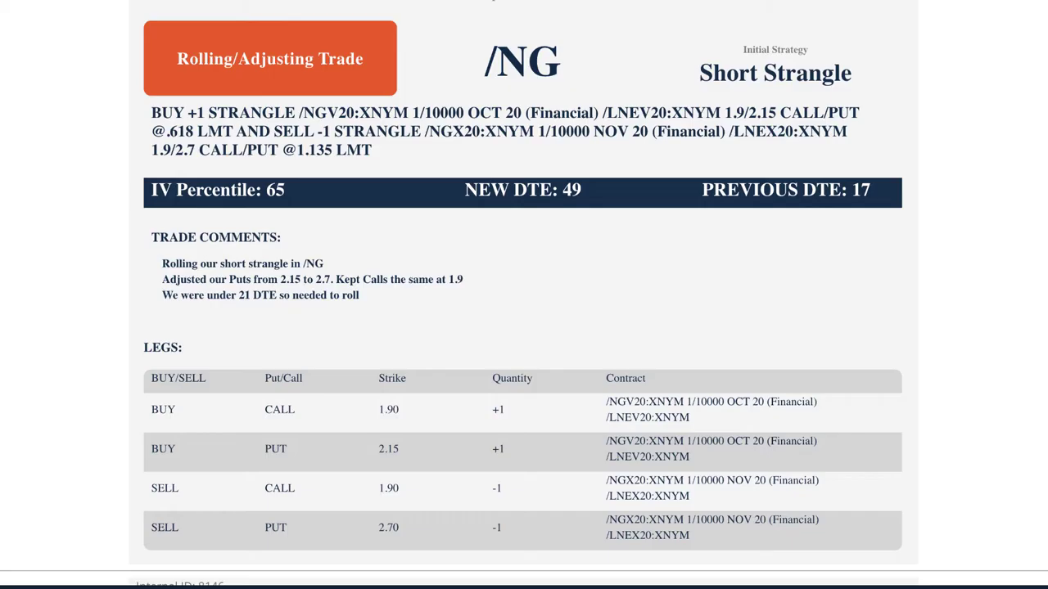
{"action": "scroll", "coordinate": [559, 152], "scroll_direction": "up", "scroll_amount": 10}
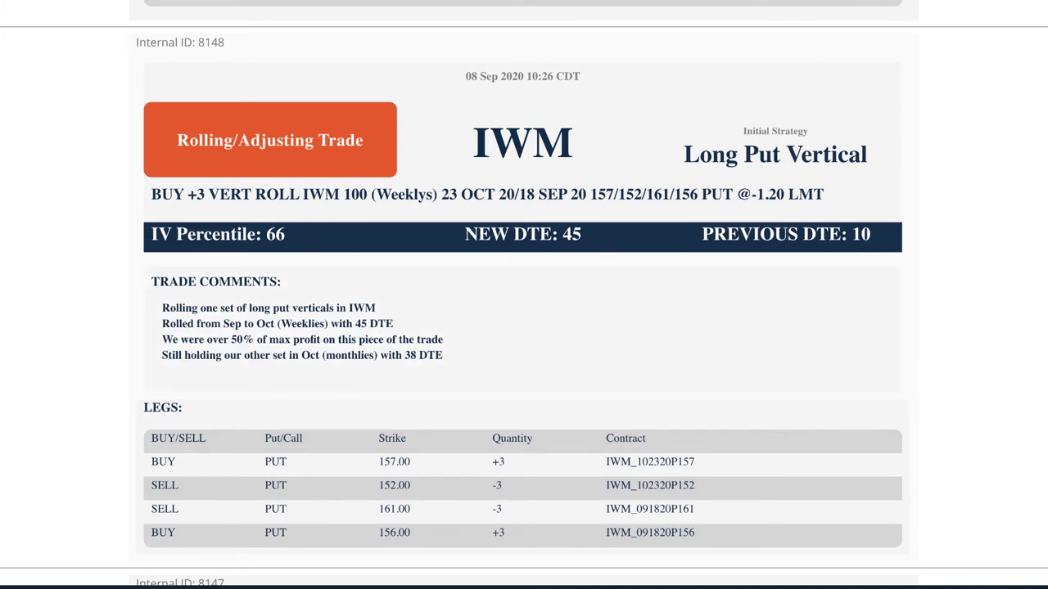
Note the new 45 DTE, then graph only the IWM 23 OCT 152/157 put vertical
{"action": "left_click_drag", "start_coordinate": [592, 232], "coordinate": [560, 234]}
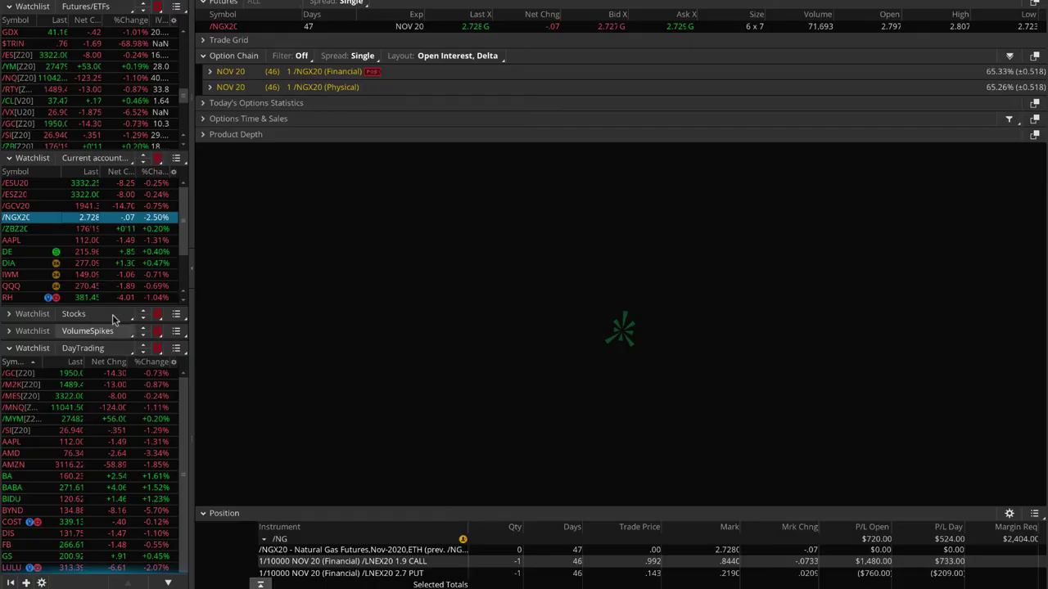
{"action": "left_click", "coordinate": [33, 274]}
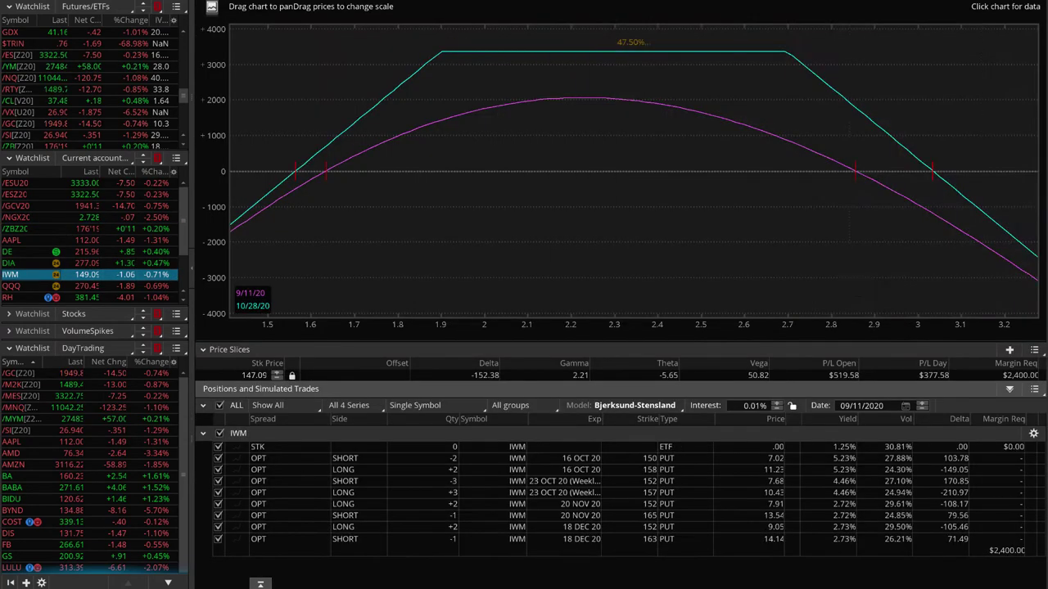
{"action": "left_click", "coordinate": [219, 433]}
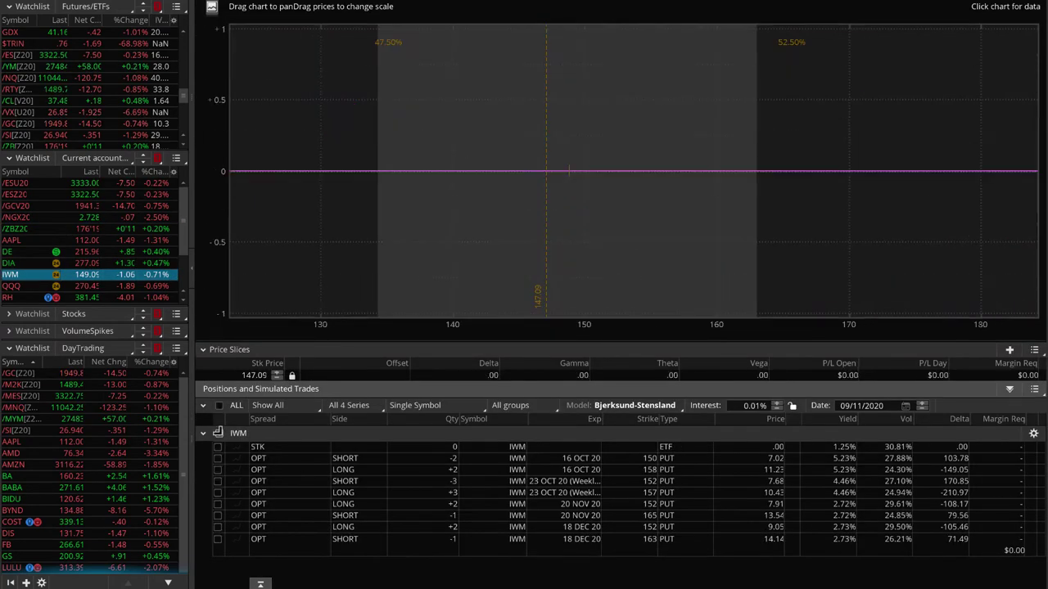
{"action": "left_click", "coordinate": [217, 481]}
{"action": "left_click", "coordinate": [218, 493]}
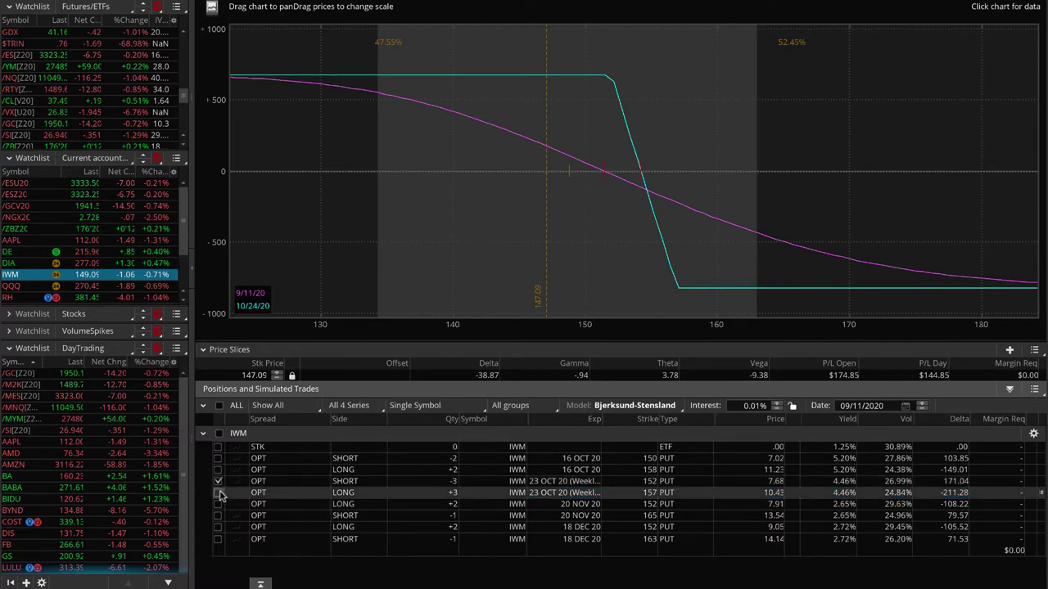
Clear the 23 OCT 152/157 puts, then check the 16 OCT 150 and 158 puts individually
{"action": "left_click", "coordinate": [217, 493]}
{"action": "left_click", "coordinate": [218, 481]}
{"action": "left_click", "coordinate": [218, 458]}
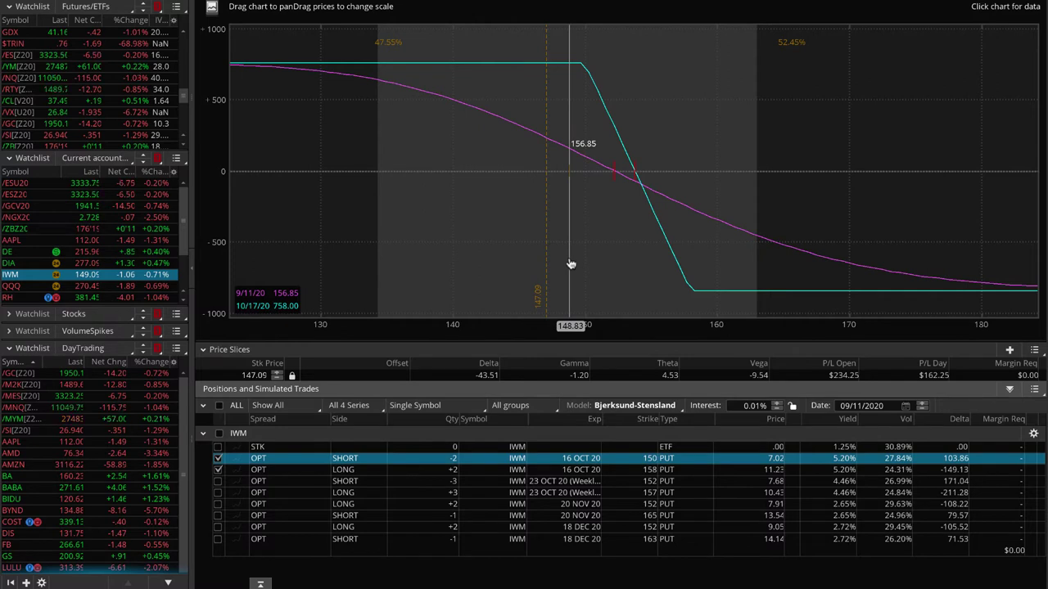
{"action": "left_click", "coordinate": [217, 459]}
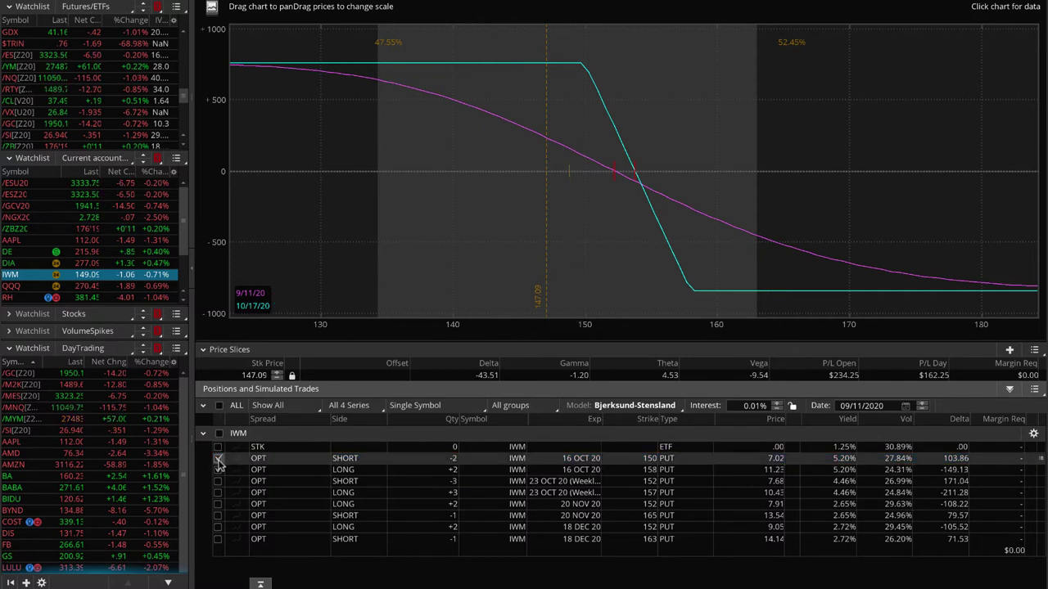
{"action": "left_click", "coordinate": [217, 469]}
{"action": "left_click", "coordinate": [218, 470]}
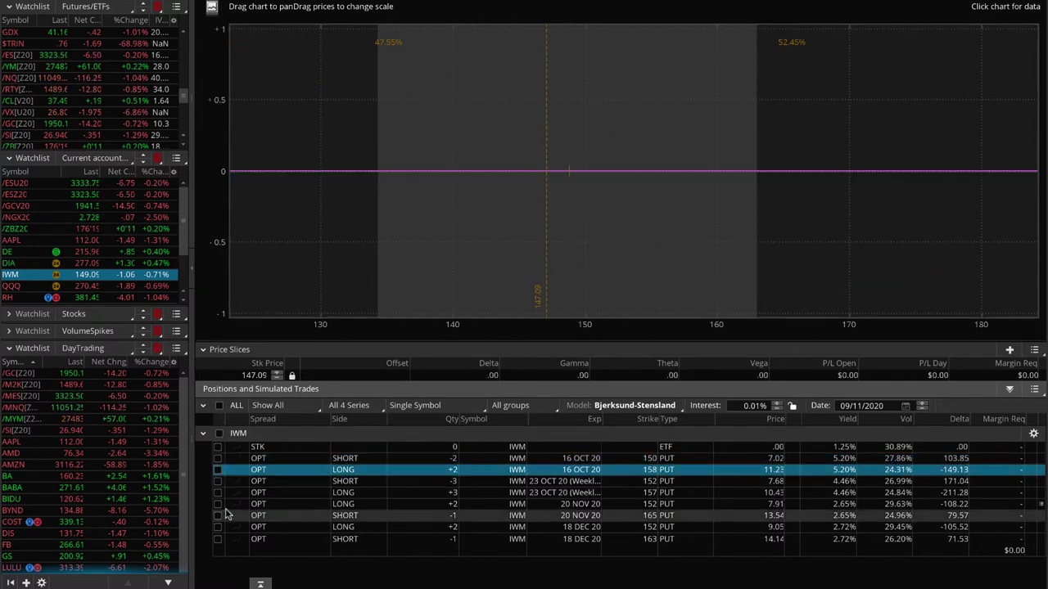
Plot the 20 NOV 152/165 put spread, then replace it with the 18 DEC 152/163 spread
{"action": "left_click", "coordinate": [218, 504]}
{"action": "left_click", "coordinate": [218, 515]}
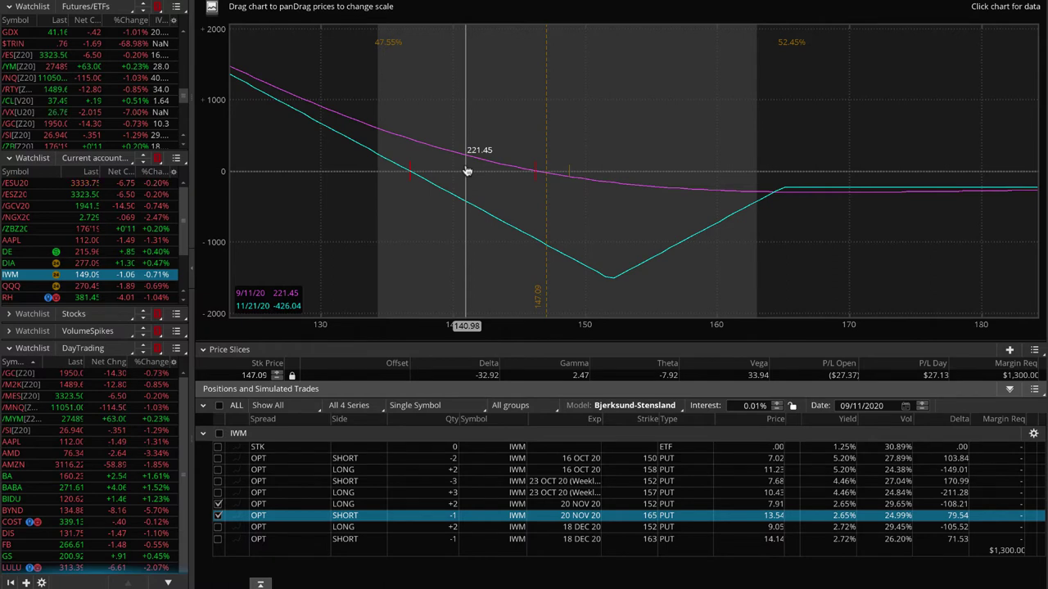
{"action": "left_click", "coordinate": [218, 505]}
{"action": "left_click", "coordinate": [217, 516]}
{"action": "left_click", "coordinate": [218, 527]}
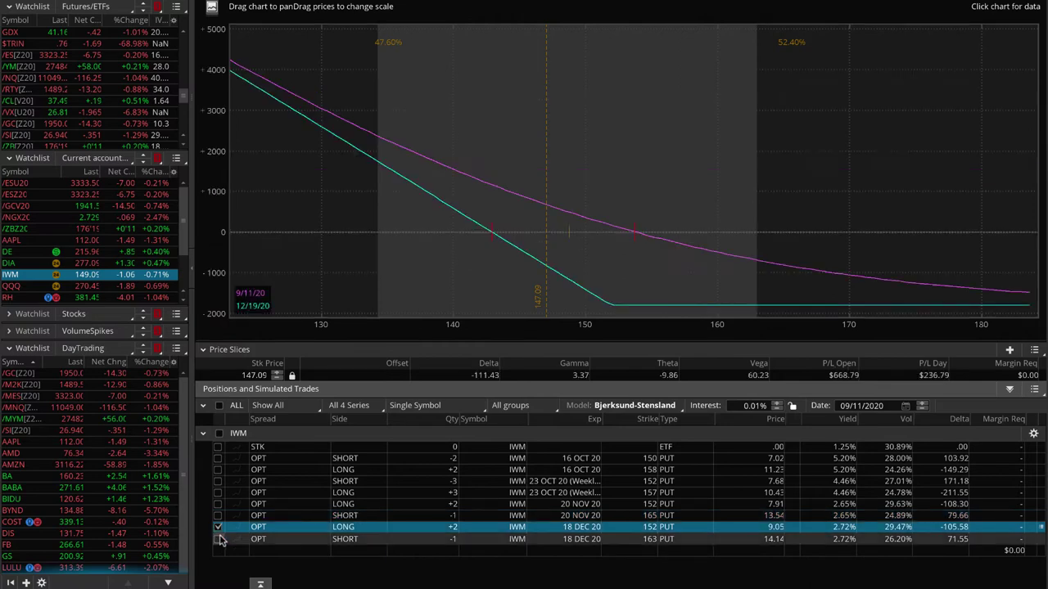
{"action": "left_click", "coordinate": [218, 538]}
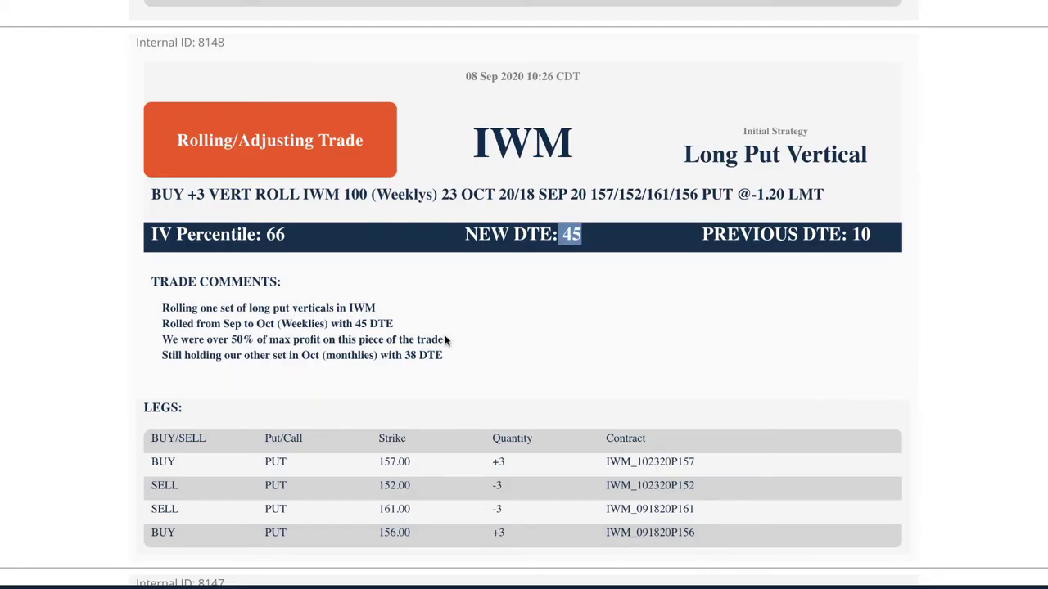
Scroll up to the SPY iron condor alerts, highlight 'call vertical side', then scroll back down
{"action": "scroll", "coordinate": [444, 340], "scroll_direction": "up", "scroll_amount": 6}
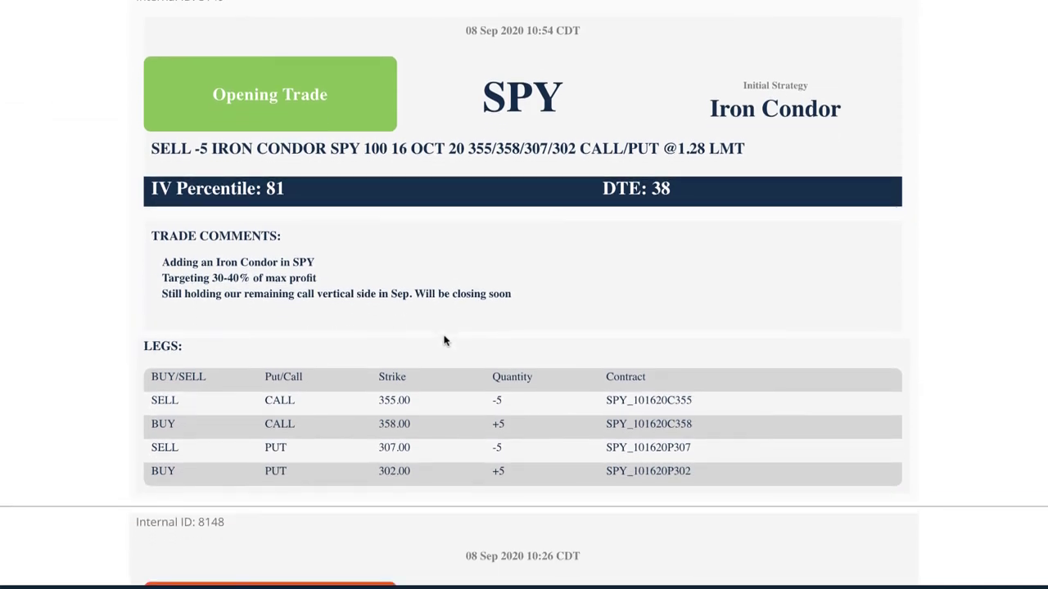
{"action": "scroll", "coordinate": [445, 340], "scroll_direction": "up", "scroll_amount": 6}
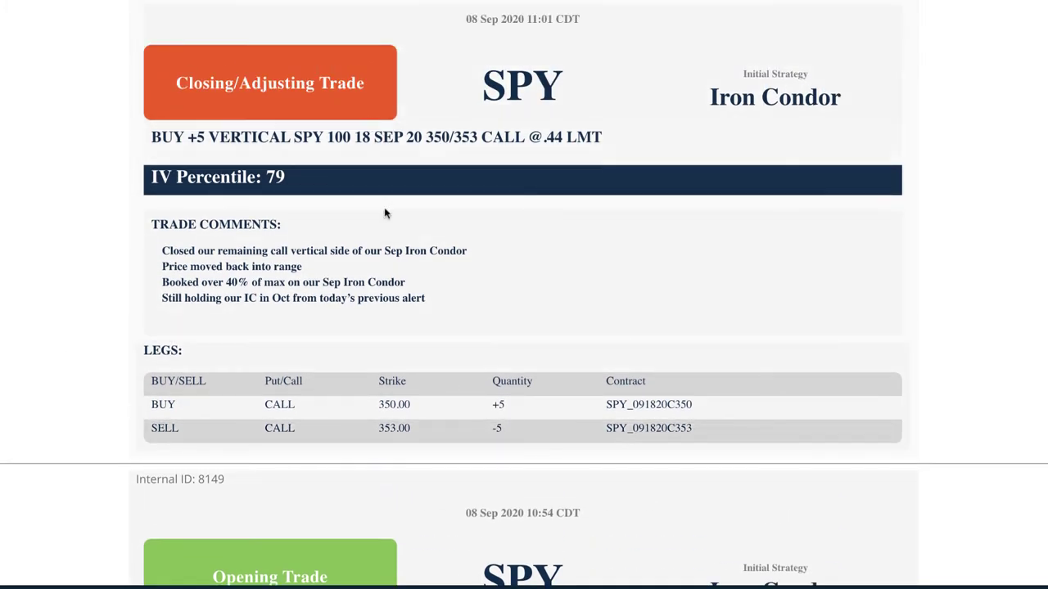
{"action": "left_click_drag", "start_coordinate": [272, 250], "coordinate": [352, 251]}
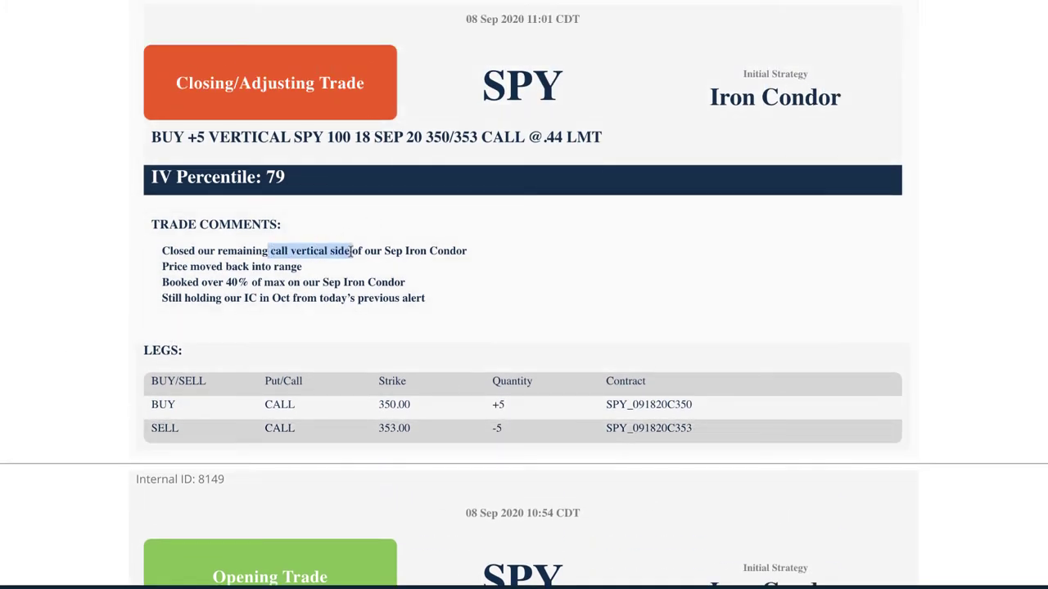
{"action": "scroll", "coordinate": [428, 271], "scroll_direction": "down", "scroll_amount": 5}
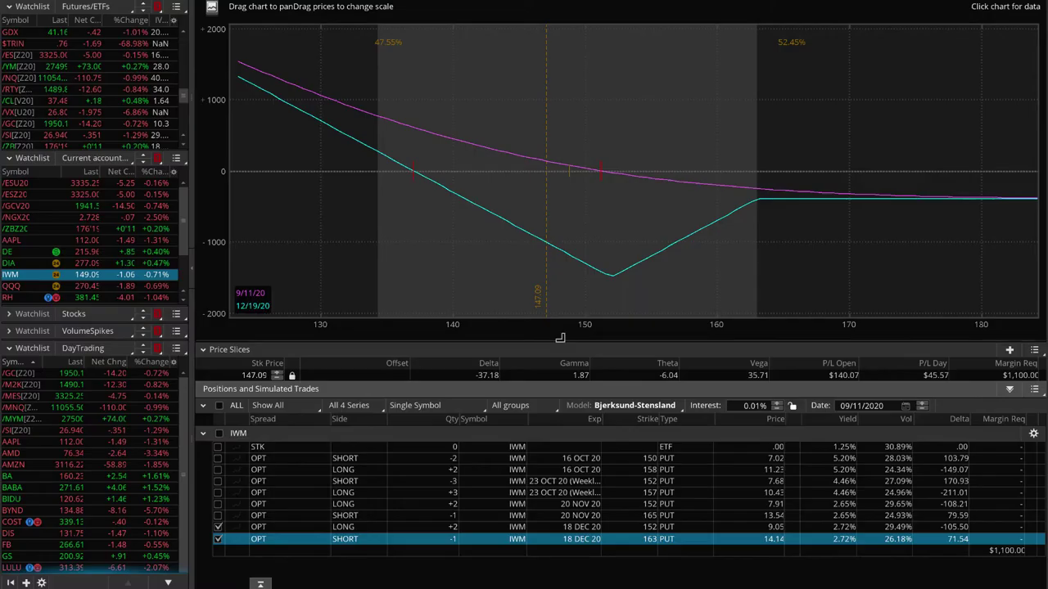
{"action": "scroll", "coordinate": [59, 270], "scroll_direction": "down", "scroll_amount": 5}
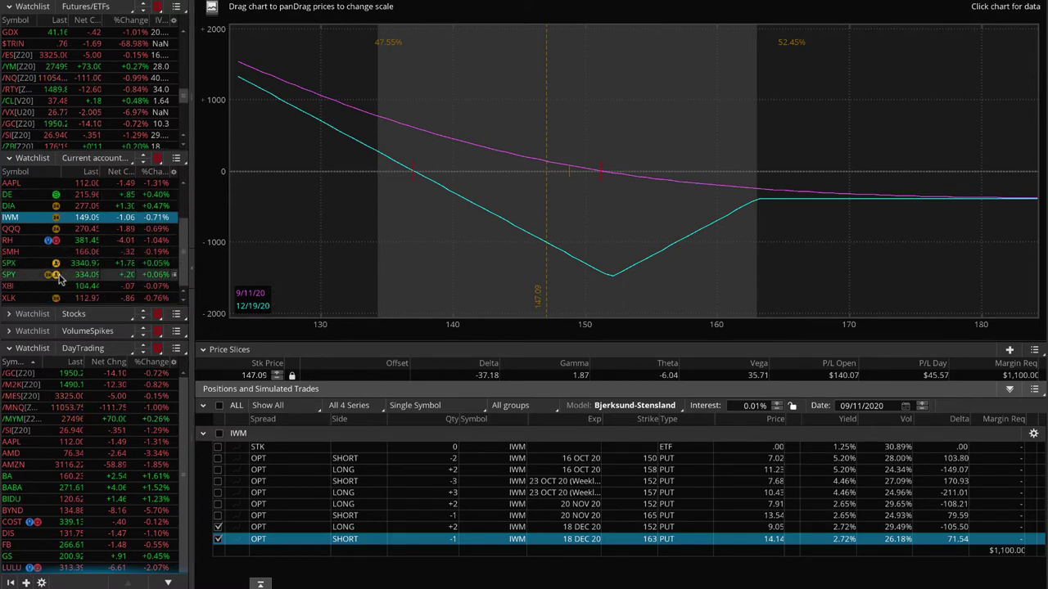
Select SPY, clear all legs from the risk graph, and briefly plot the 324 and 330 puts
{"action": "left_click", "coordinate": [57, 275]}
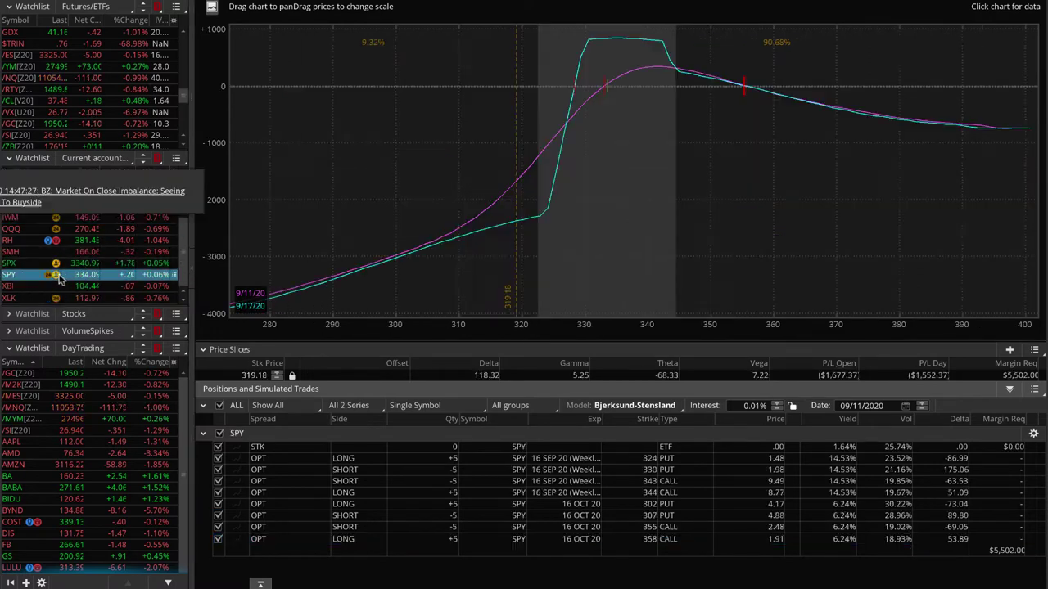
{"action": "left_click", "coordinate": [218, 433]}
{"action": "left_click", "coordinate": [218, 458]}
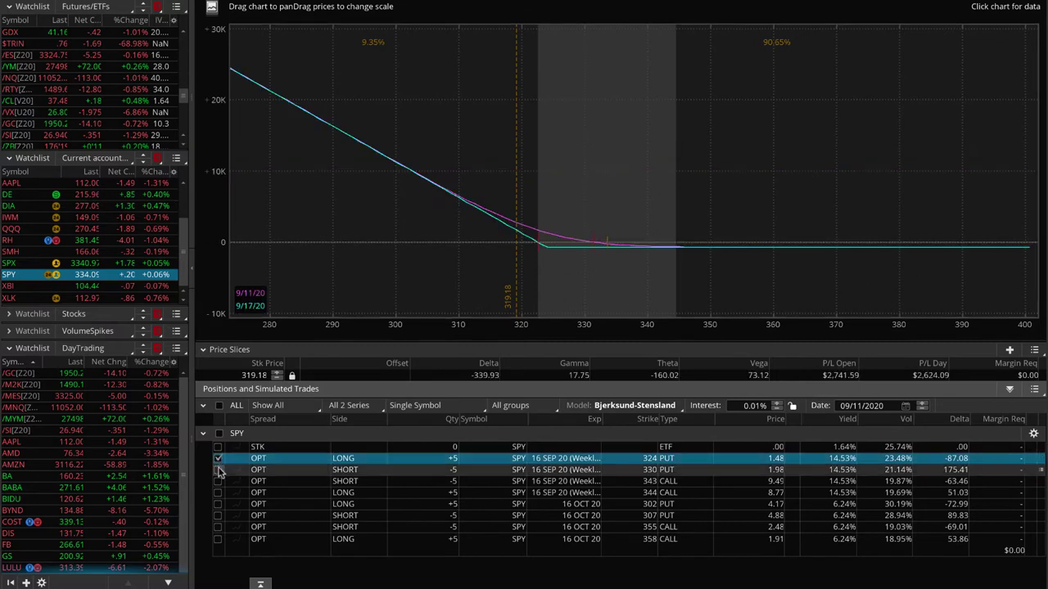
{"action": "left_click", "coordinate": [218, 469]}
{"action": "left_click", "coordinate": [217, 458]}
{"action": "left_click", "coordinate": [218, 470]}
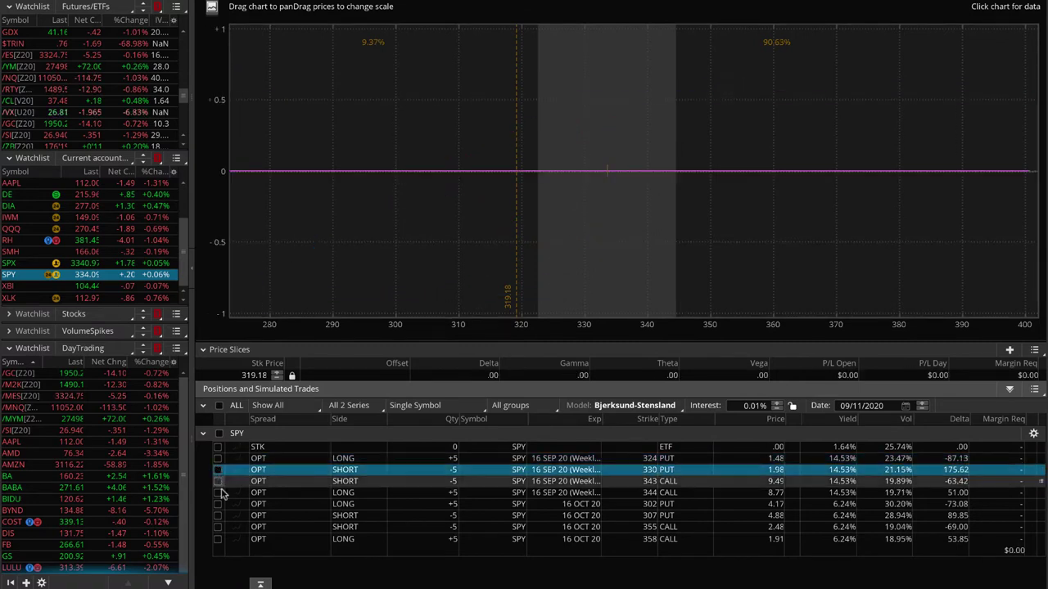
Plot the October 302/307/355/358 condor, then remove all four of its legs
{"action": "left_click", "coordinate": [218, 539]}
{"action": "left_click", "coordinate": [218, 528]}
{"action": "left_click", "coordinate": [218, 516]}
{"action": "left_click", "coordinate": [218, 504]}
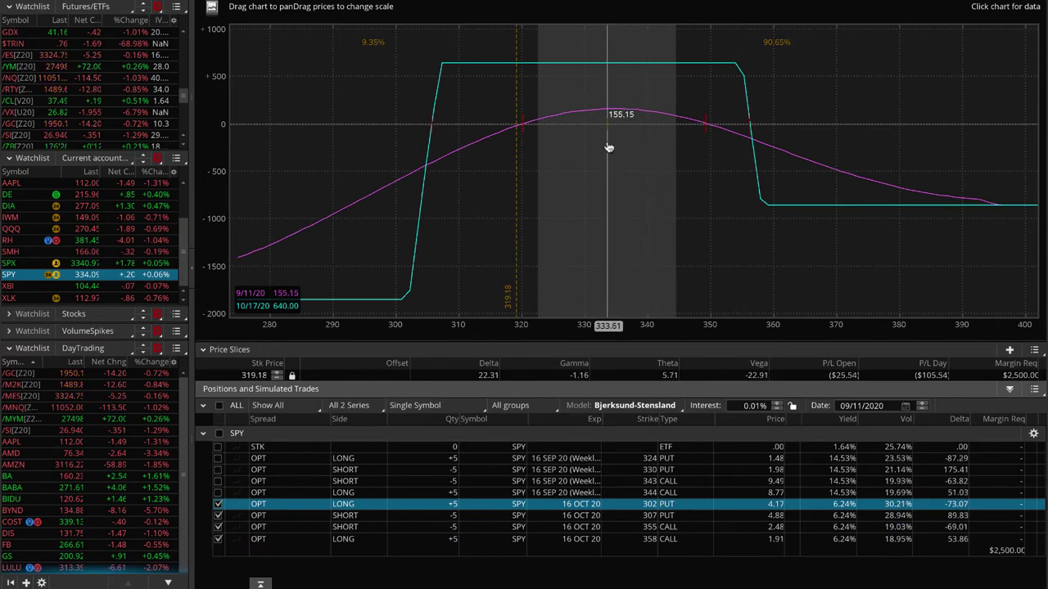
{"action": "left_click", "coordinate": [218, 539]}
{"action": "left_click", "coordinate": [217, 527]}
{"action": "left_click", "coordinate": [218, 516]}
{"action": "left_click", "coordinate": [217, 504]}
Plot the September weekly 324/330/343/344 condor and narrow the price axis to 300–380
{"action": "left_click", "coordinate": [219, 494]}
{"action": "left_click", "coordinate": [218, 493]}
{"action": "left_click", "coordinate": [217, 481]}
{"action": "left_click", "coordinate": [218, 470]}
{"action": "left_click", "coordinate": [217, 458]}
{"action": "left_click_drag", "start_coordinate": [613, 330], "coordinate": [753, 330]}
{"action": "left_click_drag", "start_coordinate": [778, 290], "coordinate": [468, 300]}
{"action": "scroll", "coordinate": [478, 334], "scroll_direction": "up", "scroll_amount": 3}
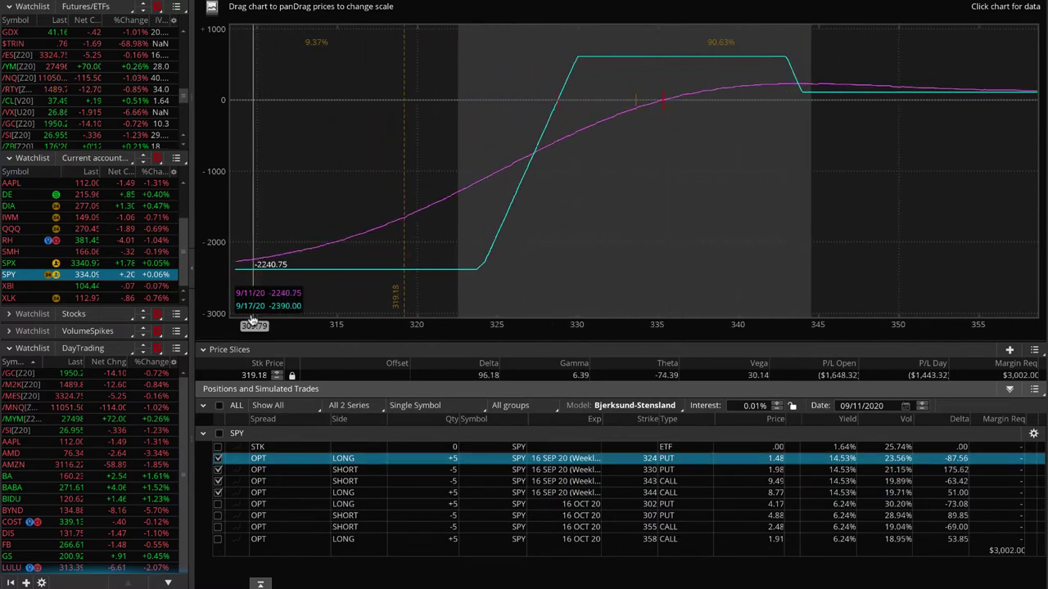
Pan the SPY payoff chart to view other price levels
{"action": "left_click_drag", "start_coordinate": [643, 253], "coordinate": [540, 253]}
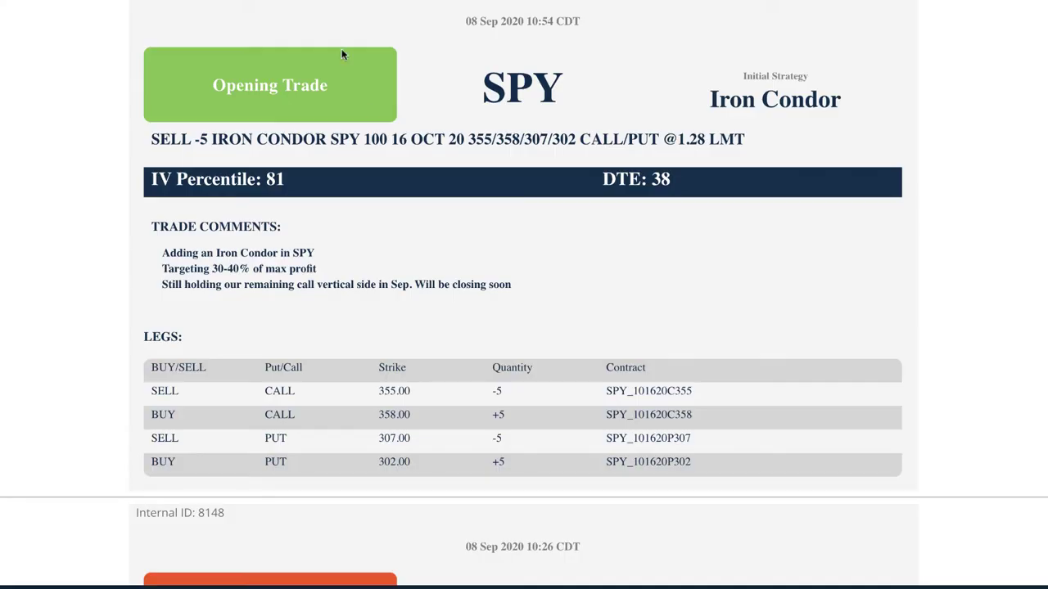
Scroll to the /ES roll alert and highlight the 37 to 51 DTE roll and 50% max-profit note
{"action": "scroll", "coordinate": [382, 164], "scroll_direction": "up", "scroll_amount": 5}
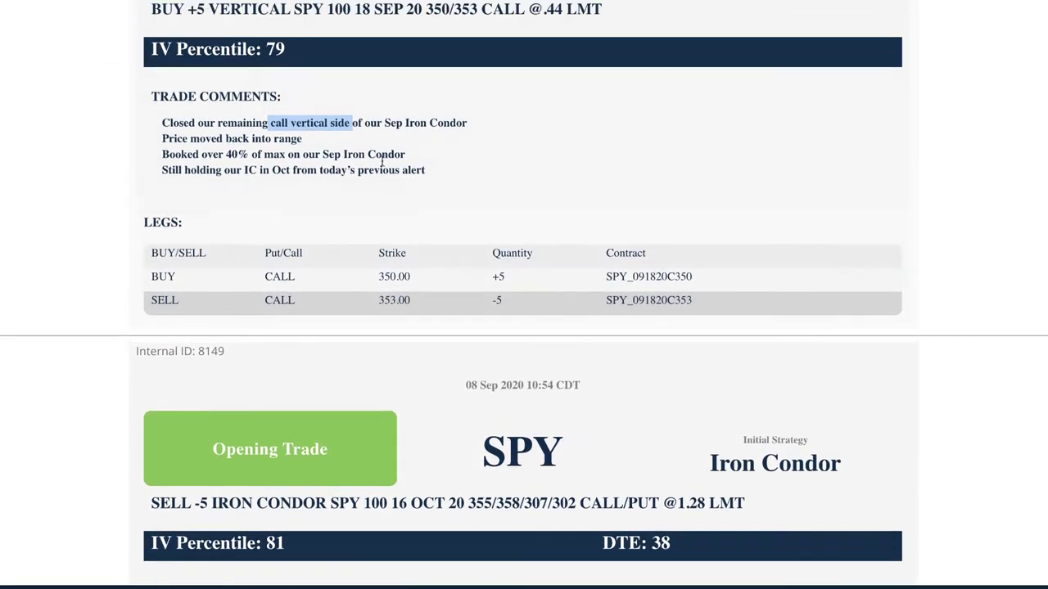
{"action": "scroll", "coordinate": [348, 156], "scroll_direction": "up", "scroll_amount": 8}
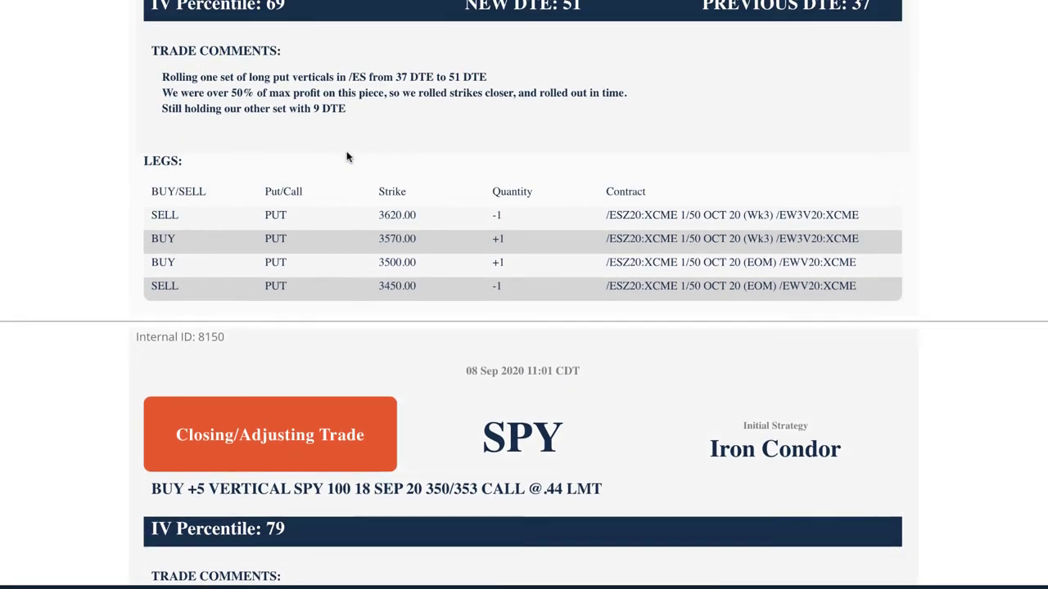
{"action": "scroll", "coordinate": [348, 150], "scroll_direction": "down", "scroll_amount": 1}
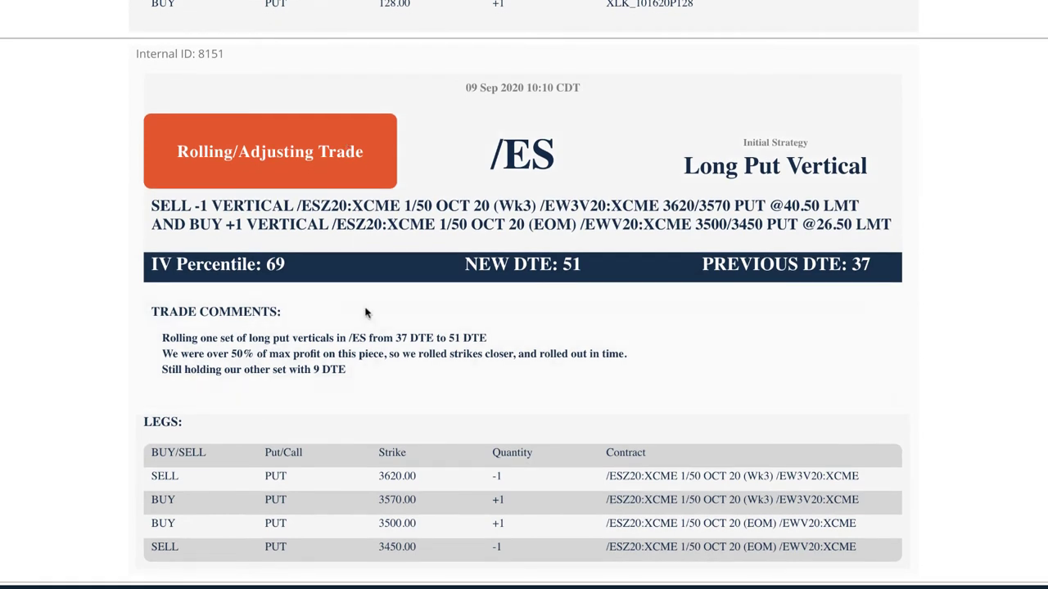
{"action": "left_click_drag", "start_coordinate": [396, 337], "coordinate": [492, 345]}
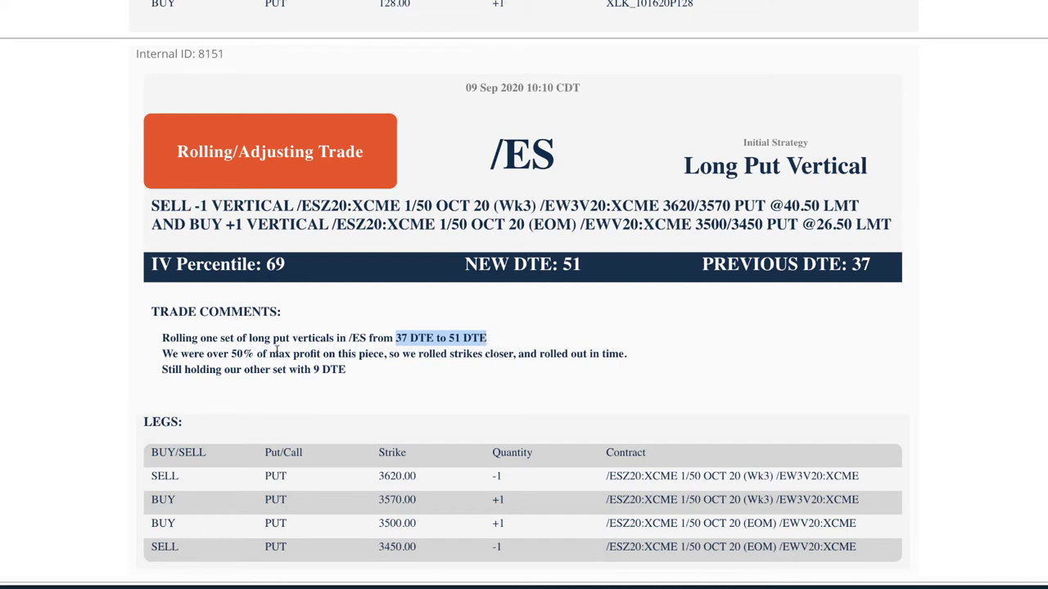
{"action": "left_click_drag", "start_coordinate": [231, 355], "coordinate": [325, 357]}
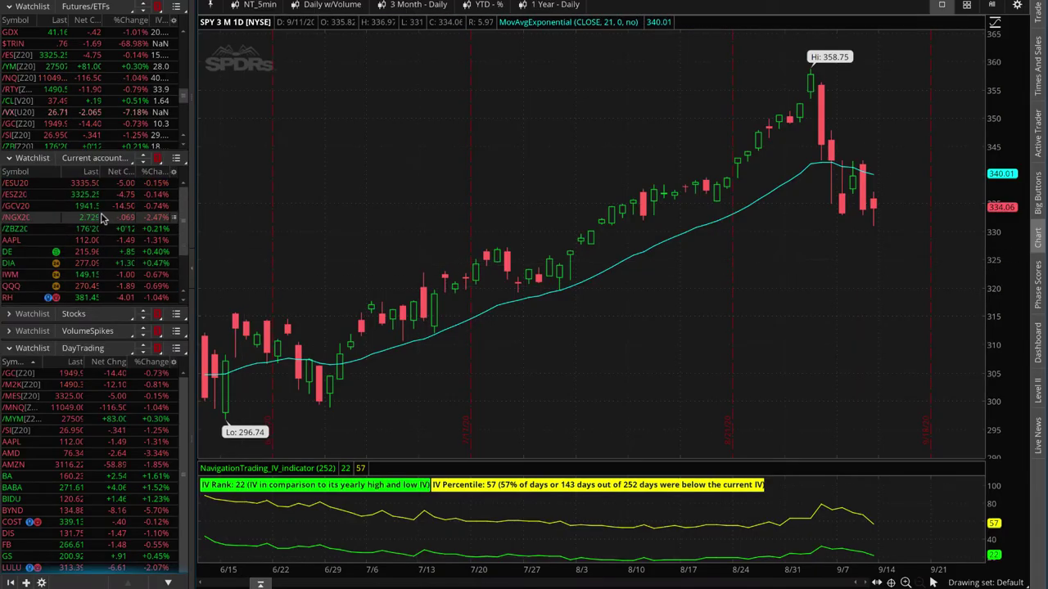
Select /ESU20, then /ESZ20 to view the December 3500/3450 put vertical risk graph
{"action": "left_click", "coordinate": [133, 183]}
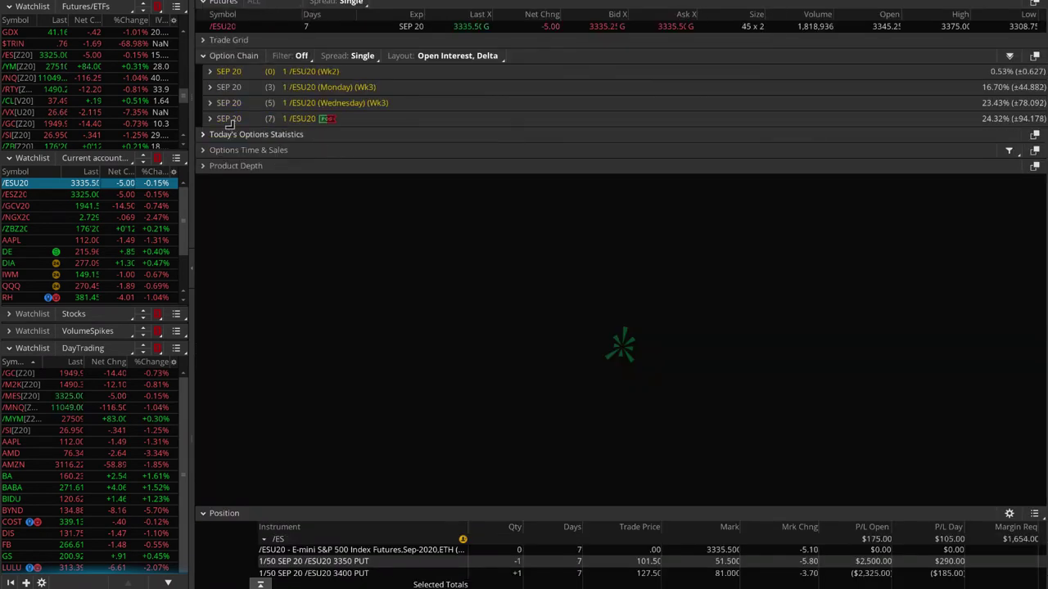
{"action": "left_click", "coordinate": [32, 194]}
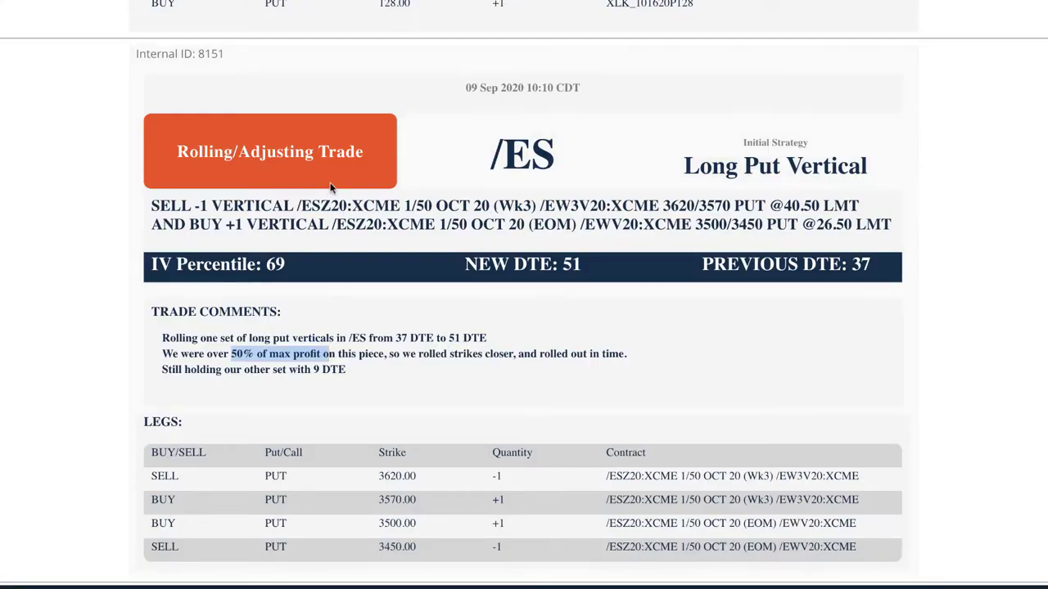
{"action": "scroll", "coordinate": [330, 187], "scroll_direction": "up", "scroll_amount": 6}
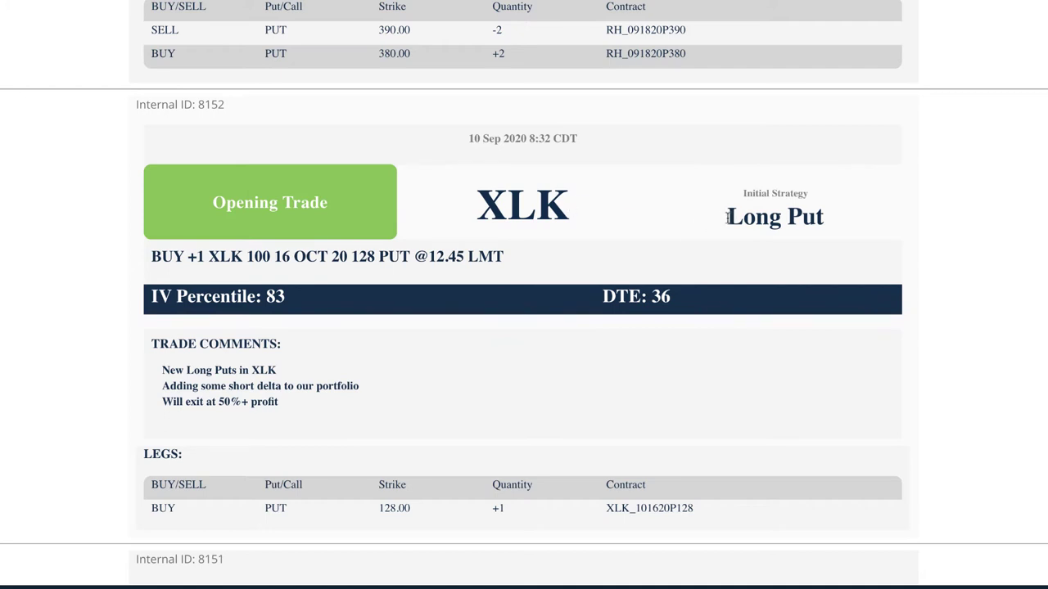
Highlight 'Long Put' as the initial strategy on the XLK opening alert, then scroll back down
{"action": "left_click_drag", "start_coordinate": [728, 216], "coordinate": [829, 227]}
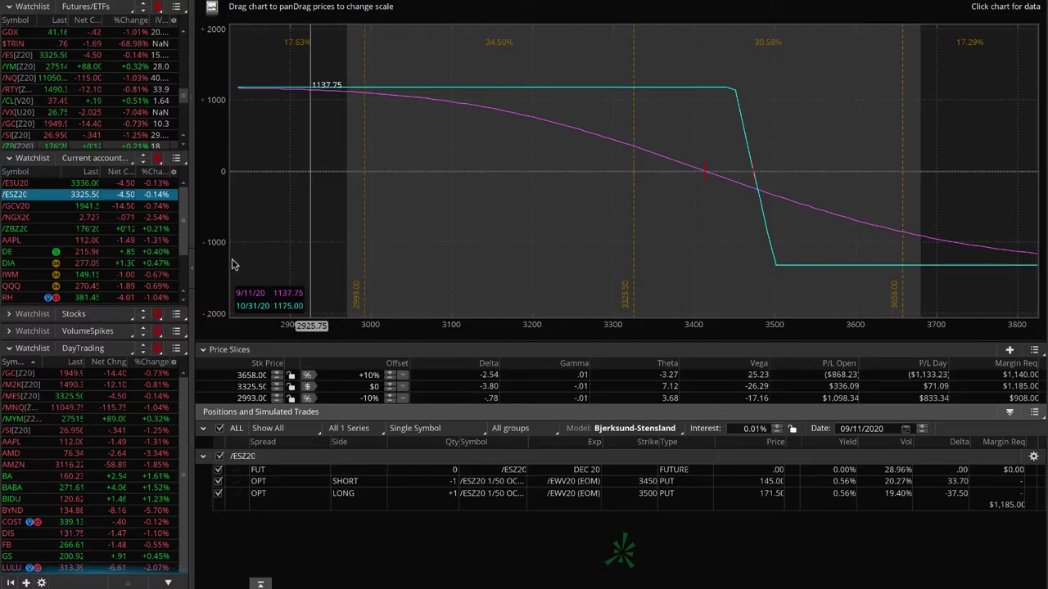
{"action": "scroll", "coordinate": [115, 270], "scroll_direction": "down", "scroll_amount": 3}
Select XLK, uncheck the December 120 and 130 puts, and plot the 128 put alone
{"action": "left_click", "coordinate": [117, 299]}
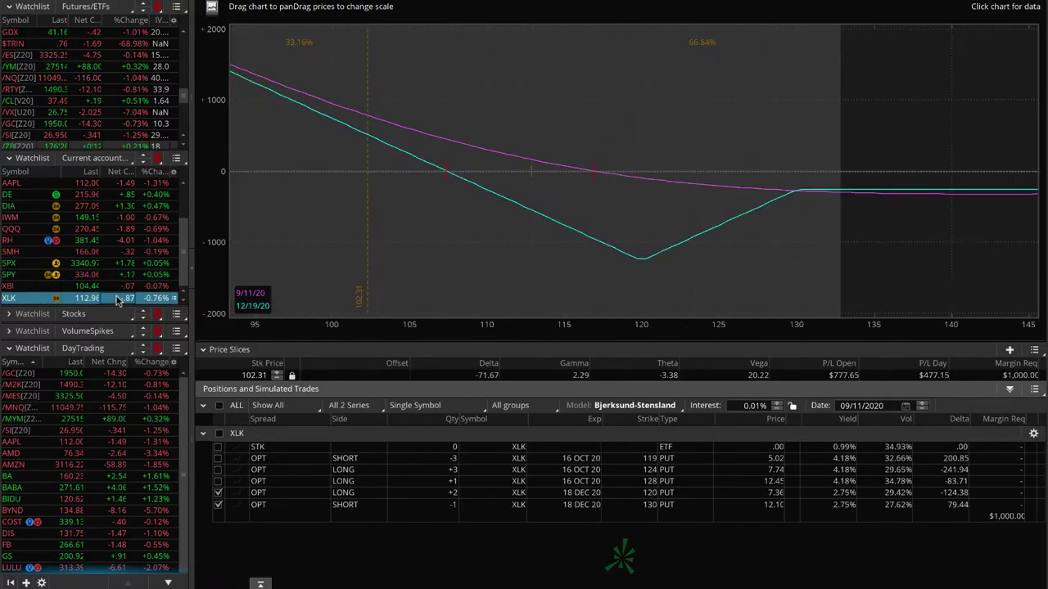
{"action": "left_click", "coordinate": [218, 505]}
{"action": "left_click", "coordinate": [218, 495]}
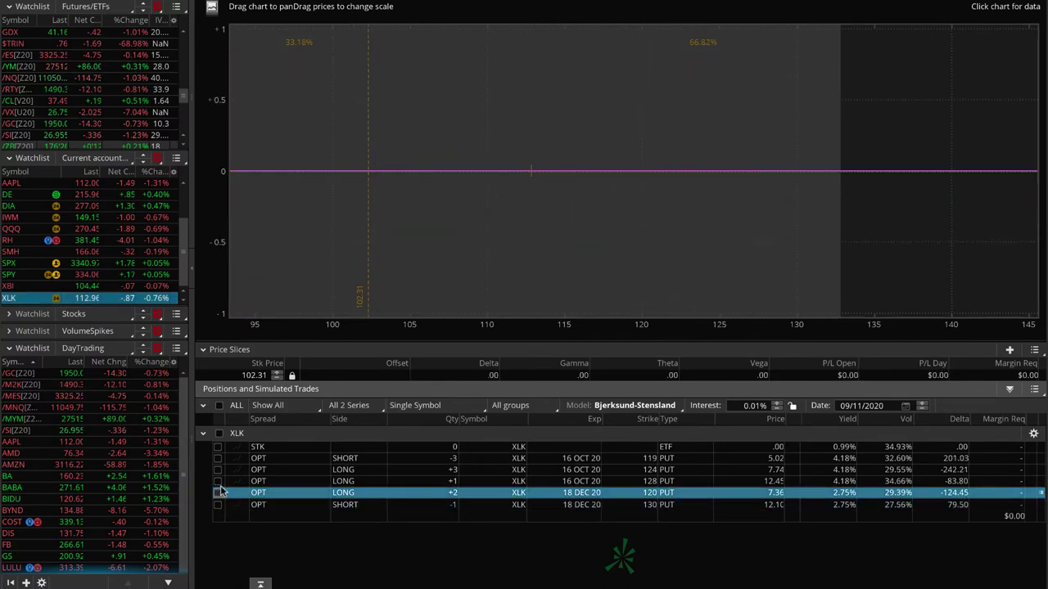
{"action": "left_click", "coordinate": [218, 481]}
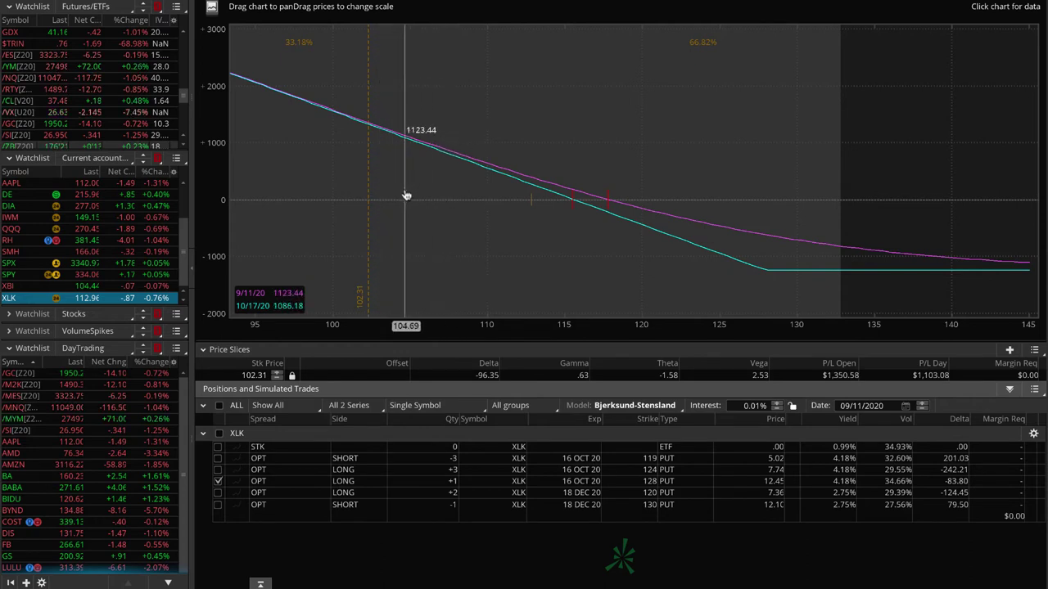
Try the October 119/124 puts, then plot only the December 120 and 130 puts
{"action": "left_click", "coordinate": [218, 482]}
{"action": "left_click", "coordinate": [218, 458]}
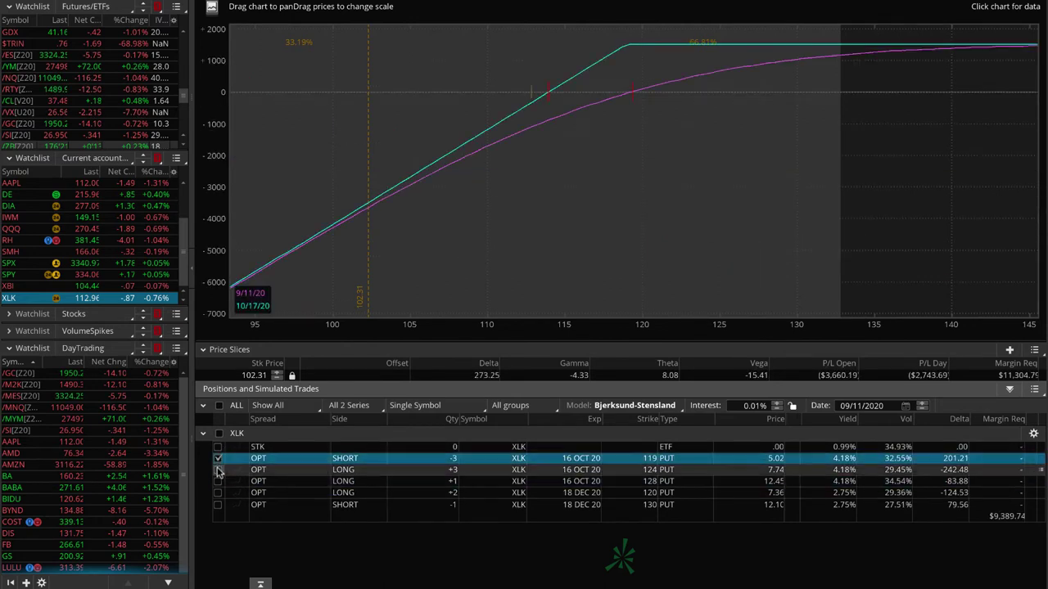
{"action": "left_click", "coordinate": [217, 471]}
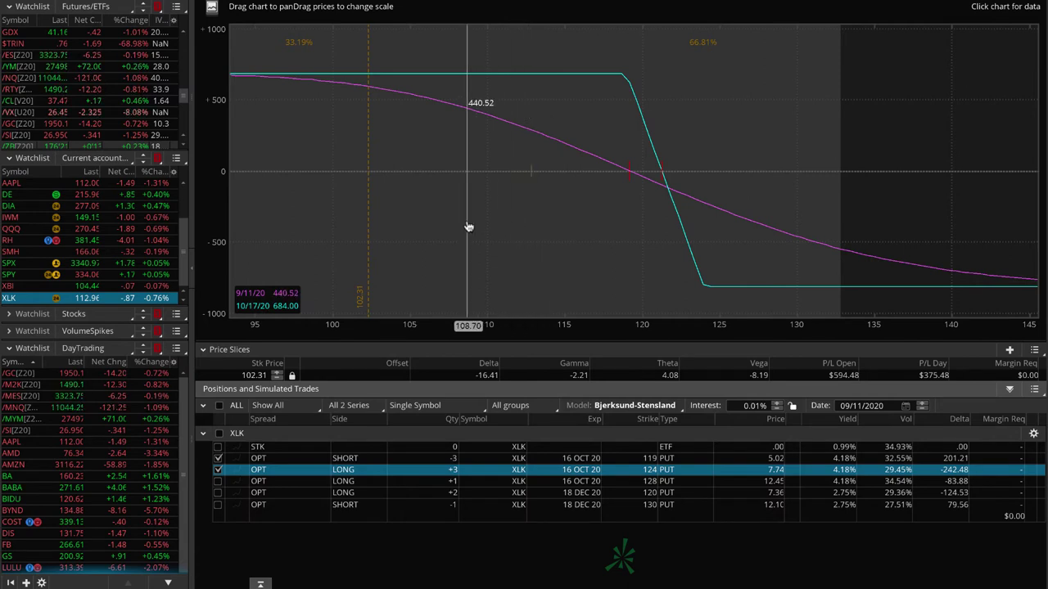
{"action": "left_click", "coordinate": [218, 459]}
{"action": "left_click", "coordinate": [218, 471]}
{"action": "left_click", "coordinate": [217, 493]}
{"action": "left_click", "coordinate": [217, 505]}
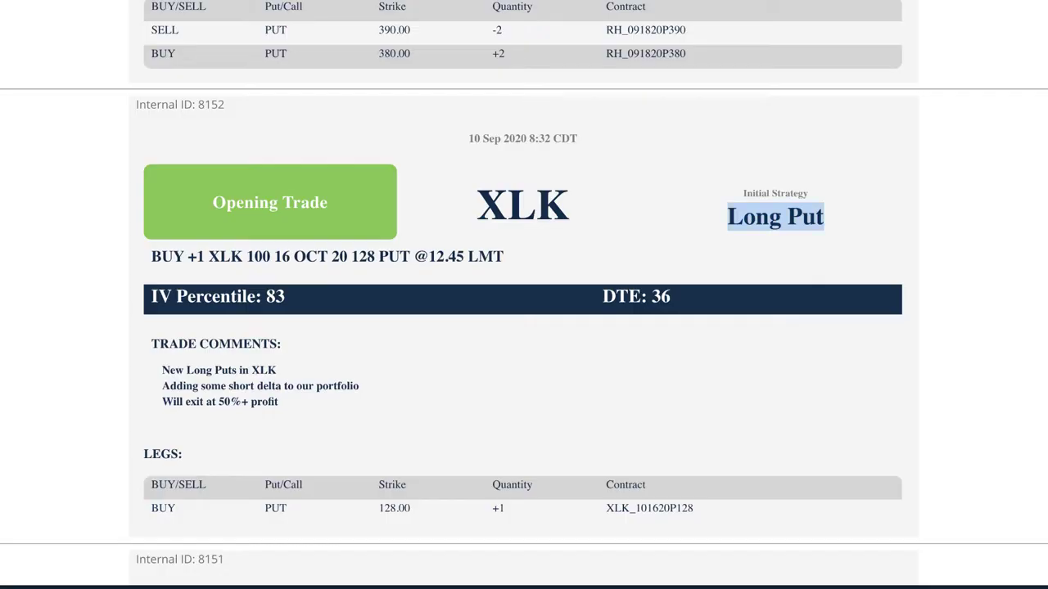
Scroll the alerts page up to the RH entry above the XLK alert
{"action": "scroll", "coordinate": [442, 158], "scroll_direction": "up", "scroll_amount": 6}
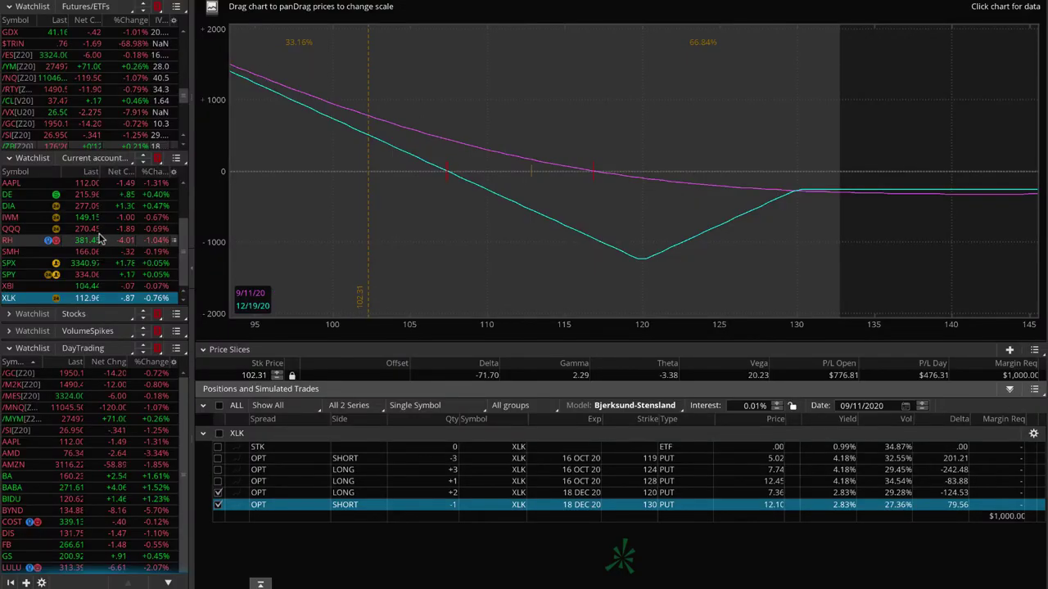
Select RH in the watchlist and delete its simulated iron condor, leaving the 390/380 put vertical
{"action": "scroll", "coordinate": [97, 238], "scroll_direction": "up", "scroll_amount": 2}
{"action": "scroll", "coordinate": [98, 238], "scroll_direction": "down", "scroll_amount": 2}
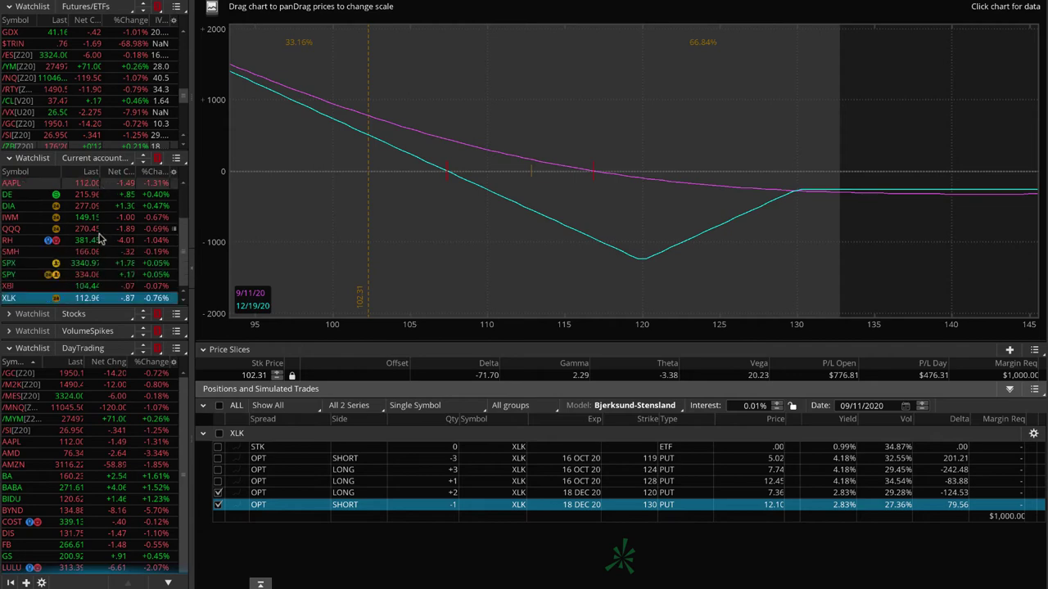
{"action": "left_click", "coordinate": [90, 240]}
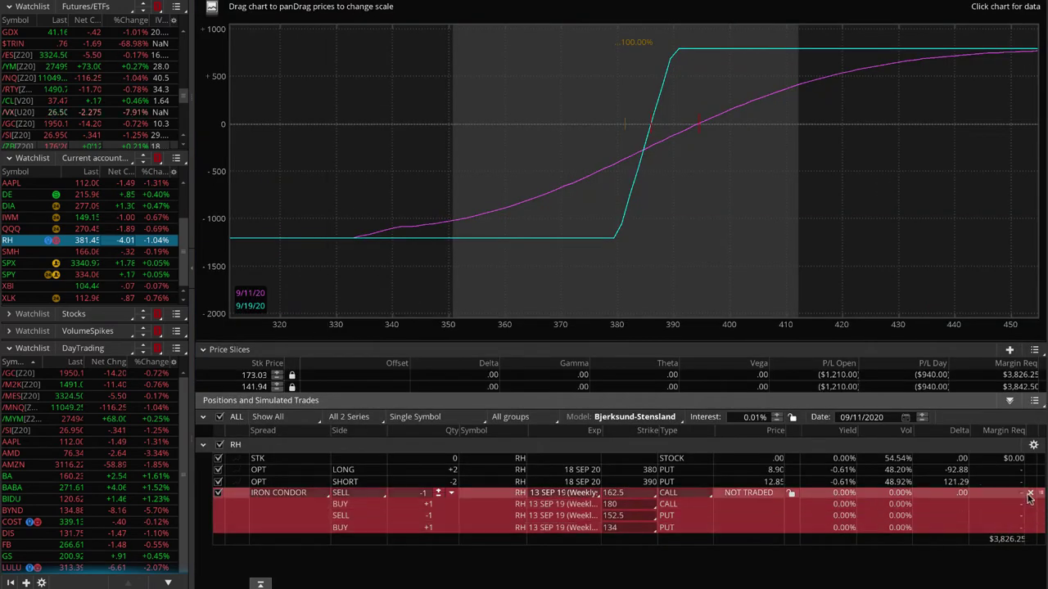
{"action": "left_click", "coordinate": [1030, 493]}
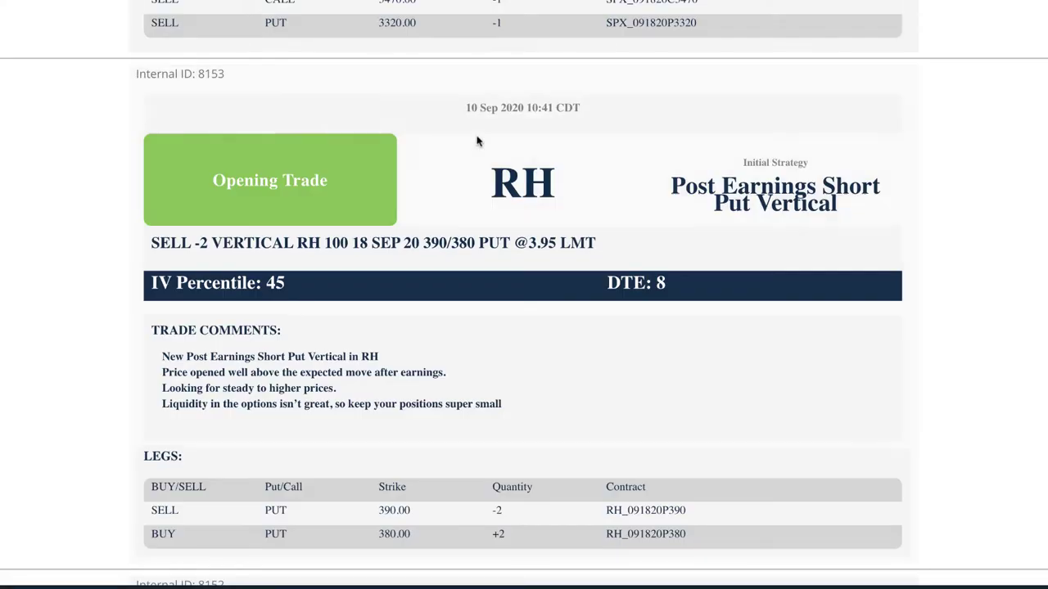
Scroll up to the SPX Opening Trade card and highlight '7 DTE (AM)' in its trade comments
{"action": "scroll", "coordinate": [479, 138], "scroll_direction": "up", "scroll_amount": 6}
{"action": "scroll", "coordinate": [483, 138], "scroll_direction": "up", "scroll_amount": 2}
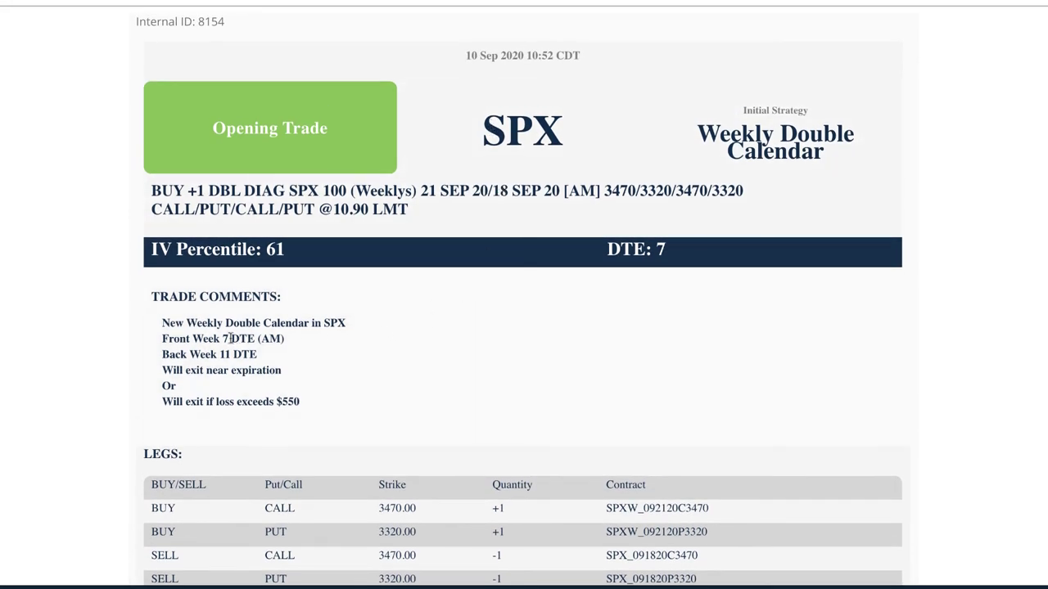
{"action": "left_click_drag", "start_coordinate": [222, 338], "coordinate": [260, 339]}
{"action": "left_click", "coordinate": [360, 341]}
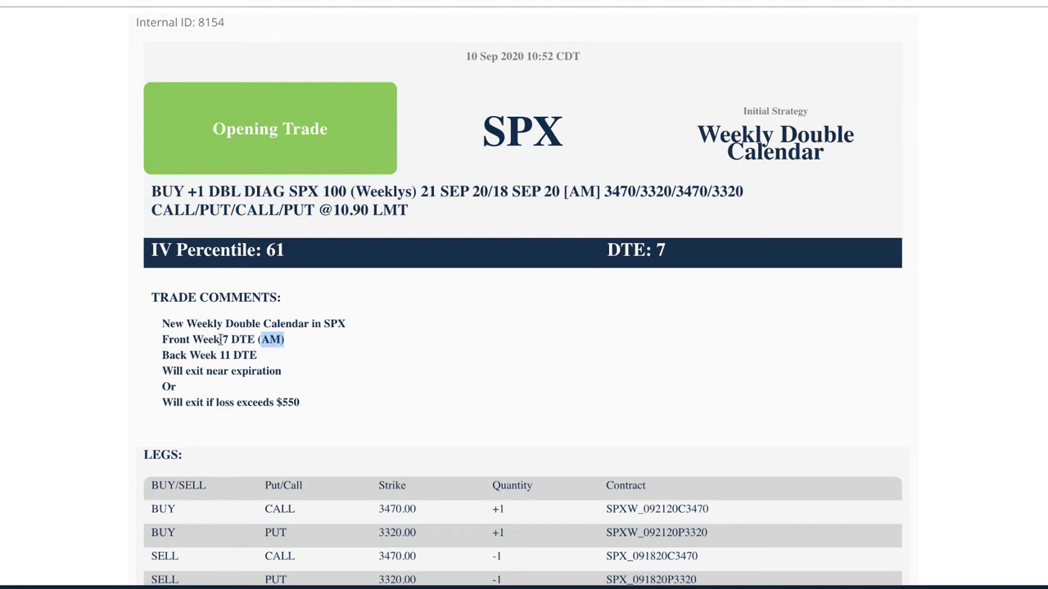
{"action": "left_click_drag", "start_coordinate": [220, 339], "coordinate": [303, 347]}
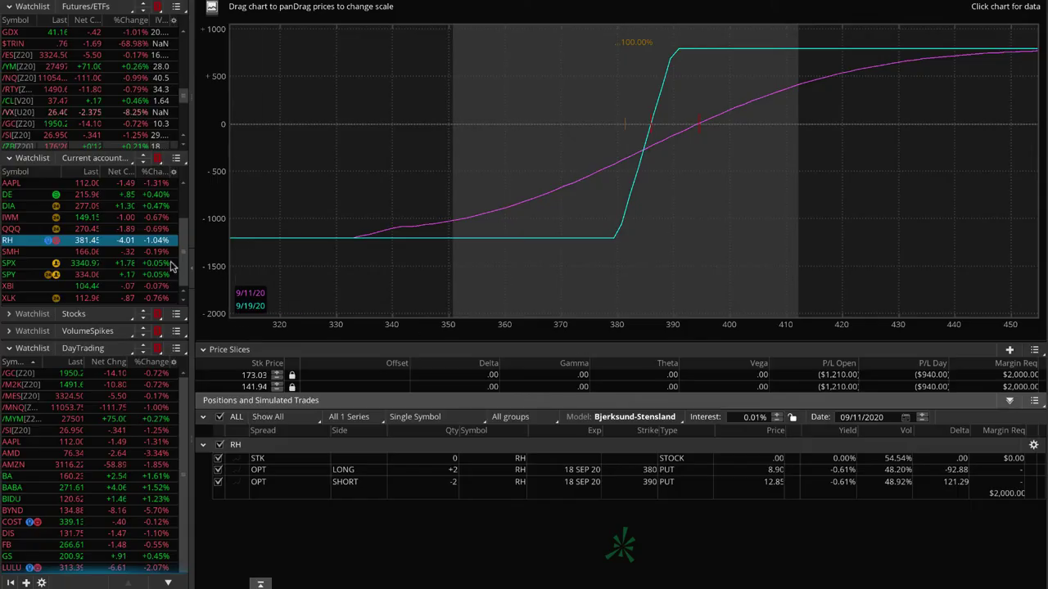
Show the SPX positions and circle the AM markers on the 18 SEP, 16 OCT and 20 NOV 20 expiries
{"action": "left_click", "coordinate": [148, 263]}
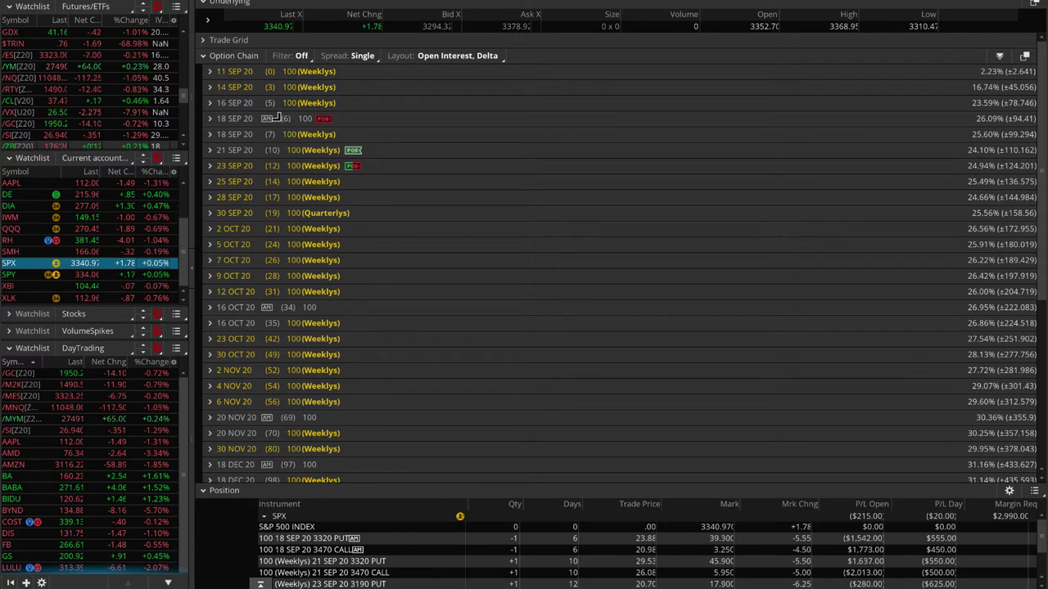
{"action": "mouse_move", "coordinate": [274, 112]}
{"action": "left_mouse_down"}
{"action": "mouse_move", "coordinate": [265, 128]}
{"action": "mouse_move", "coordinate": [281, 125]}
{"action": "mouse_move", "coordinate": [278, 113]}
{"action": "left_mouse_up"}
{"action": "left_click_drag", "start_coordinate": [257, 142], "coordinate": [284, 137]}
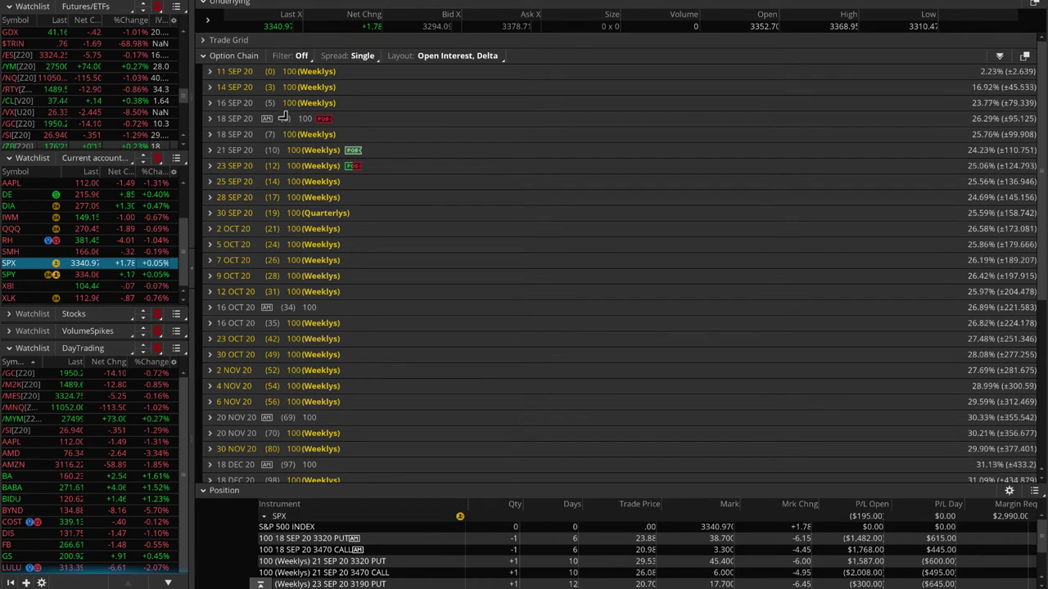
{"action": "mouse_move", "coordinate": [280, 118]}
{"action": "left_mouse_down"}
{"action": "mouse_move", "coordinate": [260, 108]}
{"action": "mouse_move", "coordinate": [288, 130]}
{"action": "left_mouse_up"}
{"action": "left_click_drag", "start_coordinate": [277, 327], "coordinate": [281, 300]}
{"action": "mouse_move", "coordinate": [281, 409]}
{"action": "left_mouse_down"}
{"action": "mouse_move", "coordinate": [270, 409]}
{"action": "mouse_move", "coordinate": [290, 420]}
{"action": "left_mouse_up"}
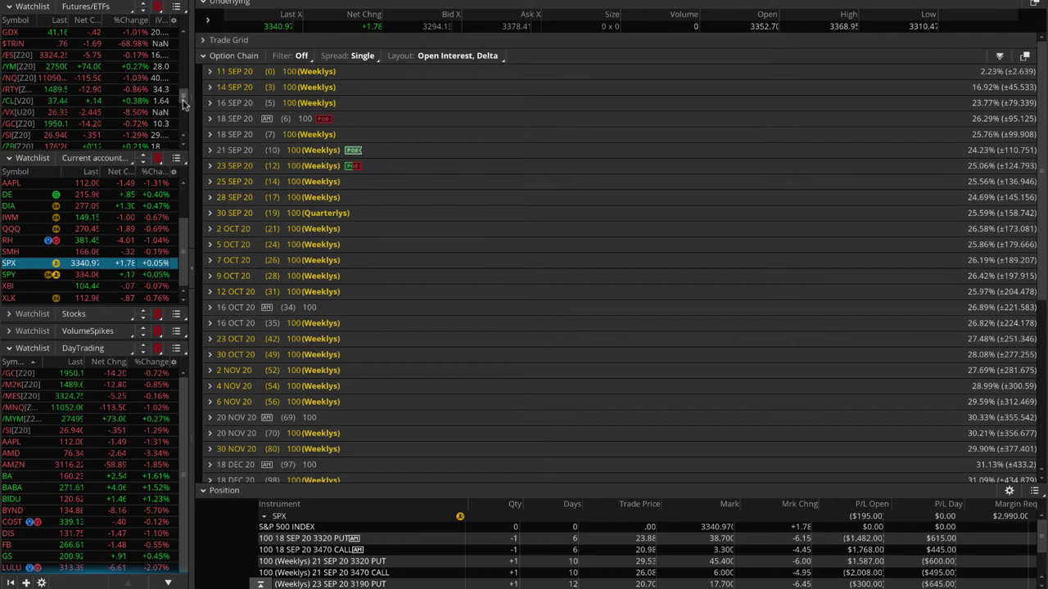
Load the /VX volatility futures from the Futures/ETFs watchlist
{"action": "left_click_drag", "start_coordinate": [182, 99], "coordinate": [184, 59]}
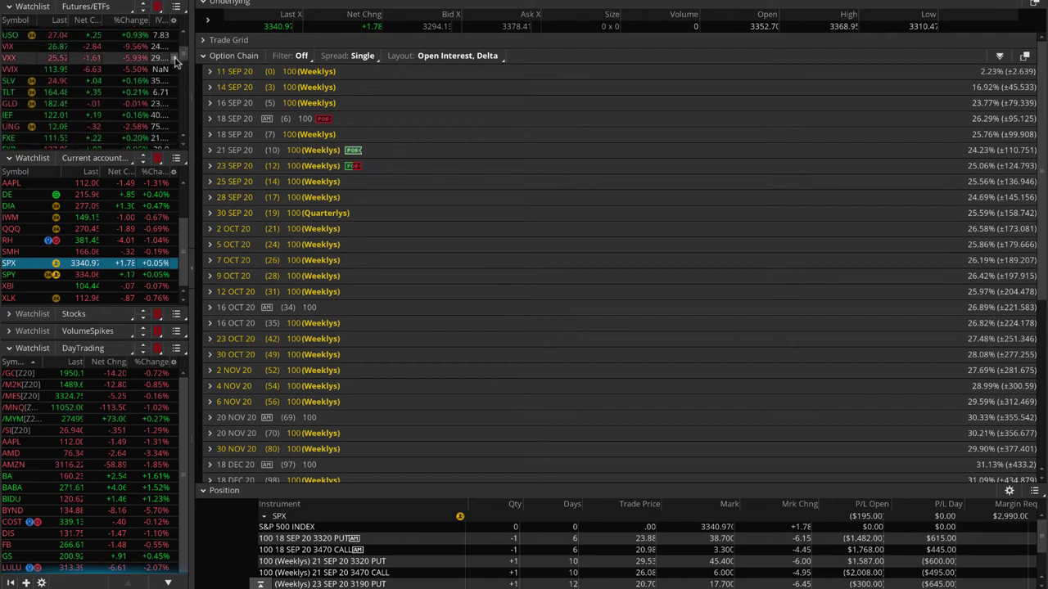
{"action": "left_click_drag", "start_coordinate": [183, 57], "coordinate": [183, 98]}
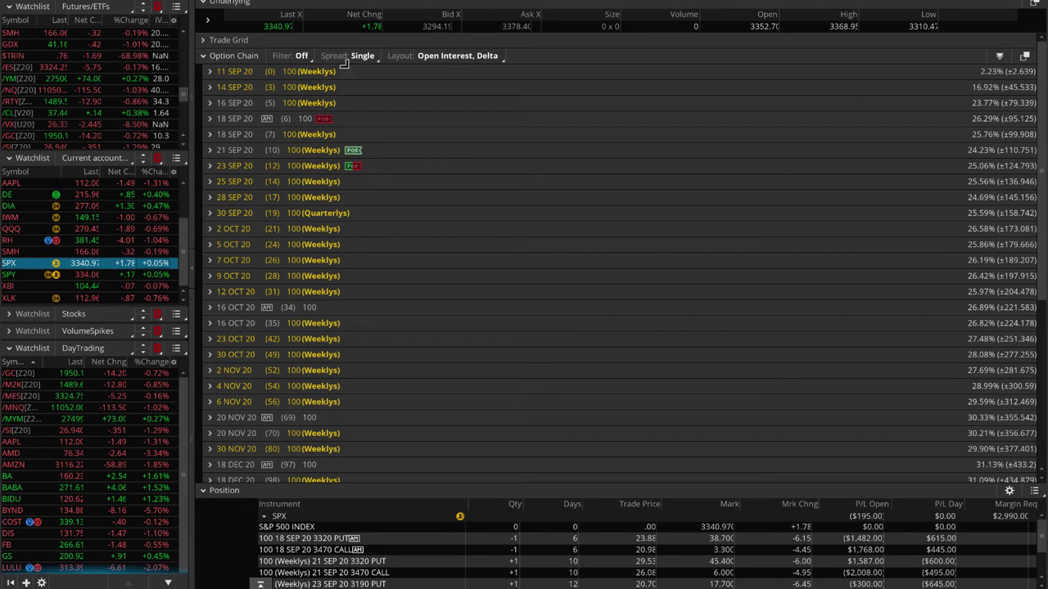
{"action": "left_click", "coordinate": [72, 127]}
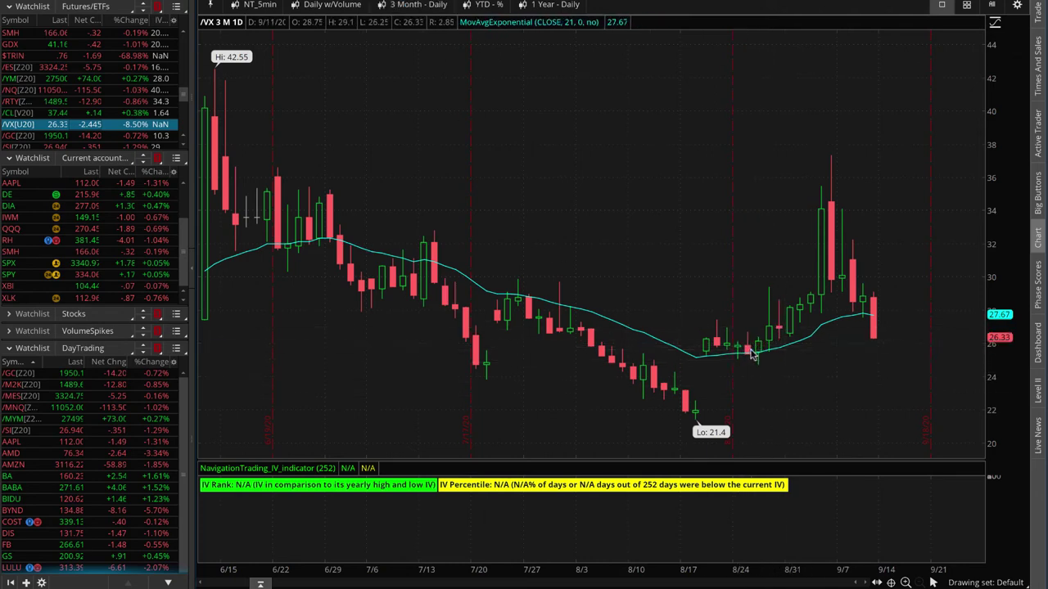
Sketch the late-August rise and early-September drop on the /VX chart, then switch back to SPX
{"action": "left_click_drag", "start_coordinate": [747, 350], "coordinate": [809, 302]}
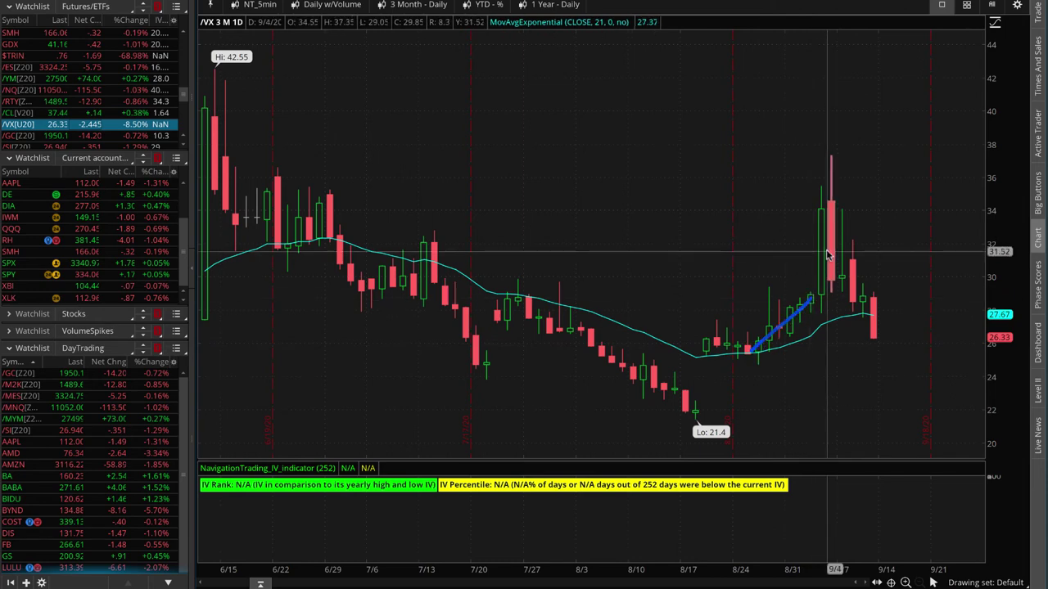
{"action": "mouse_move", "coordinate": [840, 203]}
{"action": "left_mouse_down"}
{"action": "mouse_move", "coordinate": [871, 278]}
{"action": "mouse_move", "coordinate": [878, 333]}
{"action": "left_mouse_up"}
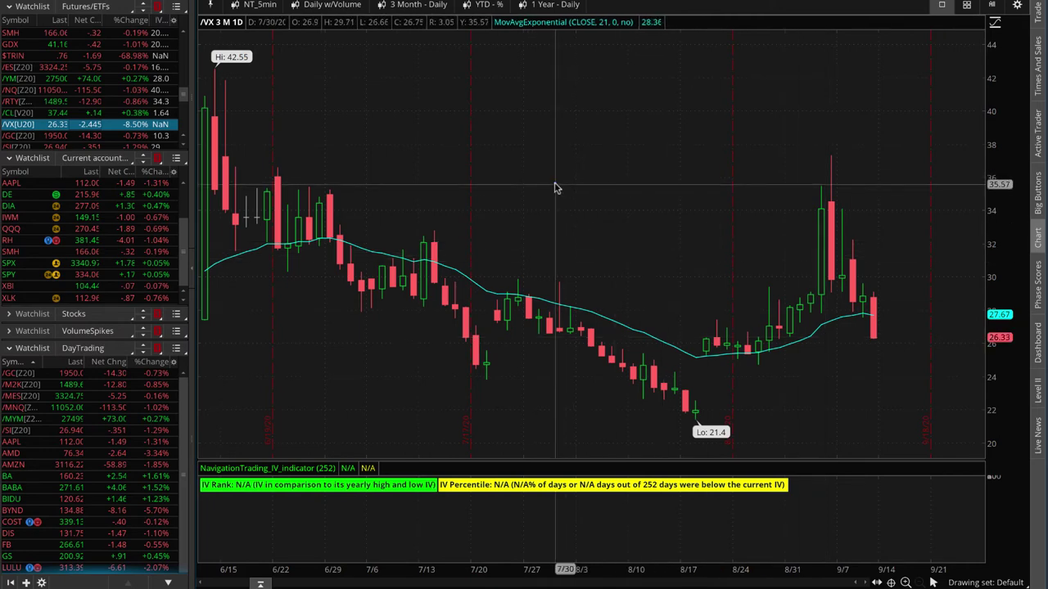
{"action": "mouse_move", "coordinate": [554, 188]}
{"action": "left_mouse_down"}
{"action": "mouse_move", "coordinate": [696, 116]}
{"action": "mouse_move", "coordinate": [793, 218]}
{"action": "left_mouse_up"}
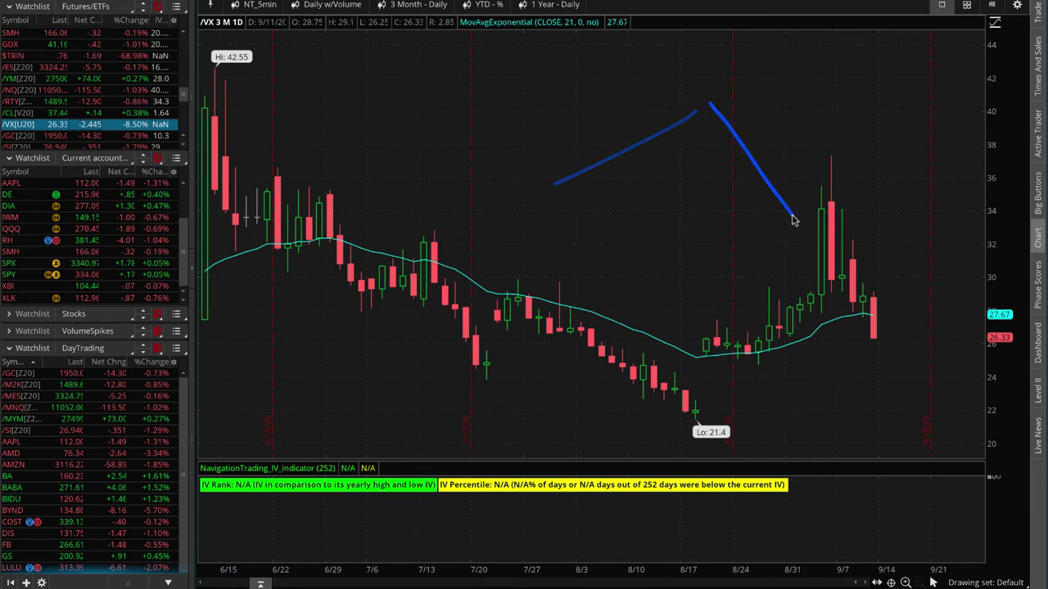
{"action": "mouse_move", "coordinate": [496, 96]}
{"action": "left_mouse_down"}
{"action": "mouse_move", "coordinate": [626, 271]}
{"action": "mouse_move", "coordinate": [773, 77]}
{"action": "left_mouse_up"}
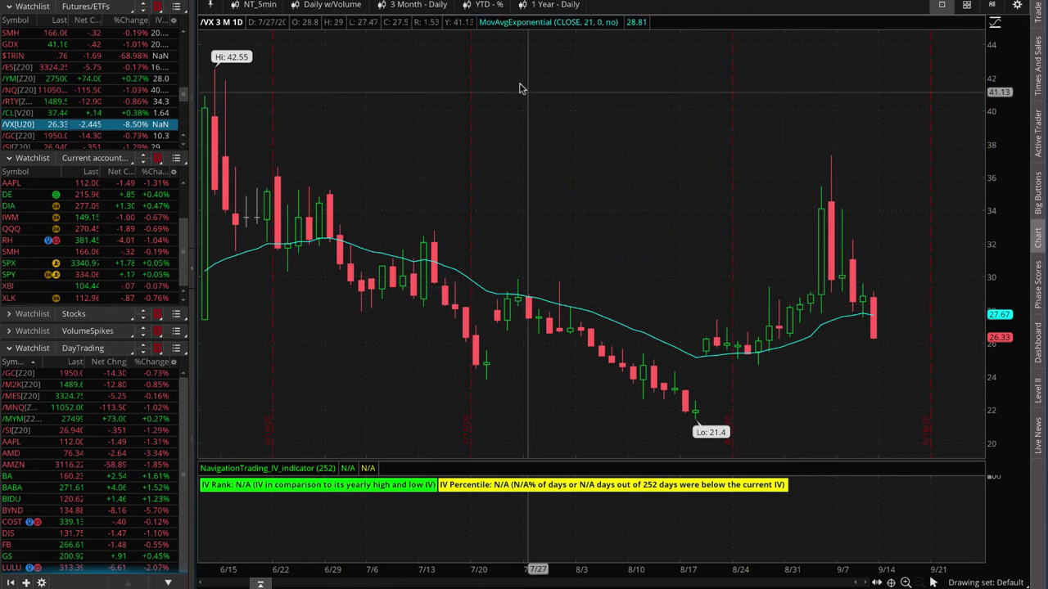
{"action": "left_click", "coordinate": [114, 264]}
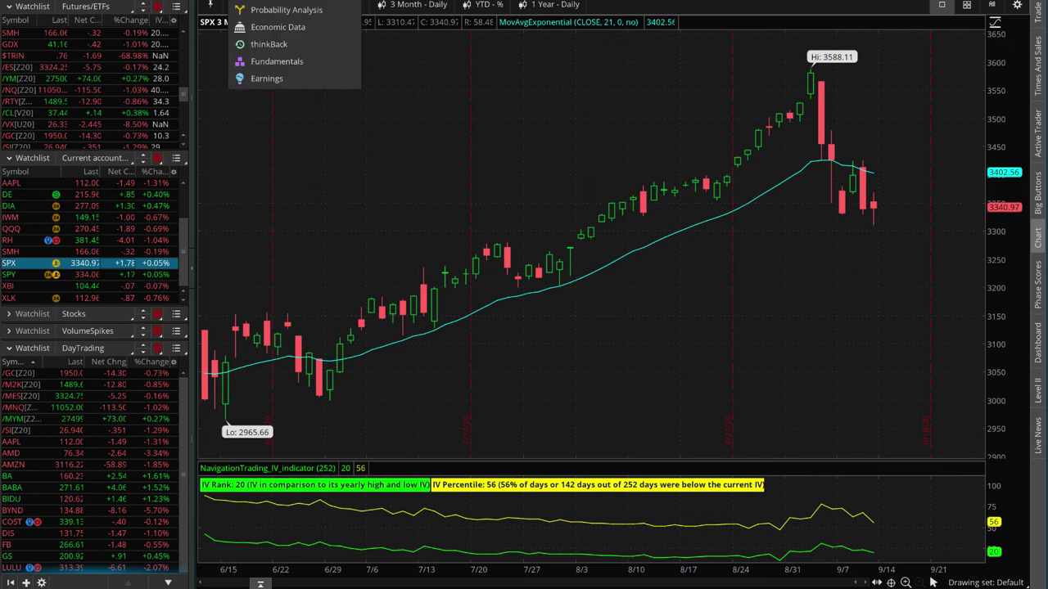
Open the SPX risk profile, circle the 18 SEP 20 implied volatility, and exclude the 18 SEP 3320 put
{"action": "left_click", "coordinate": [246, 3]}
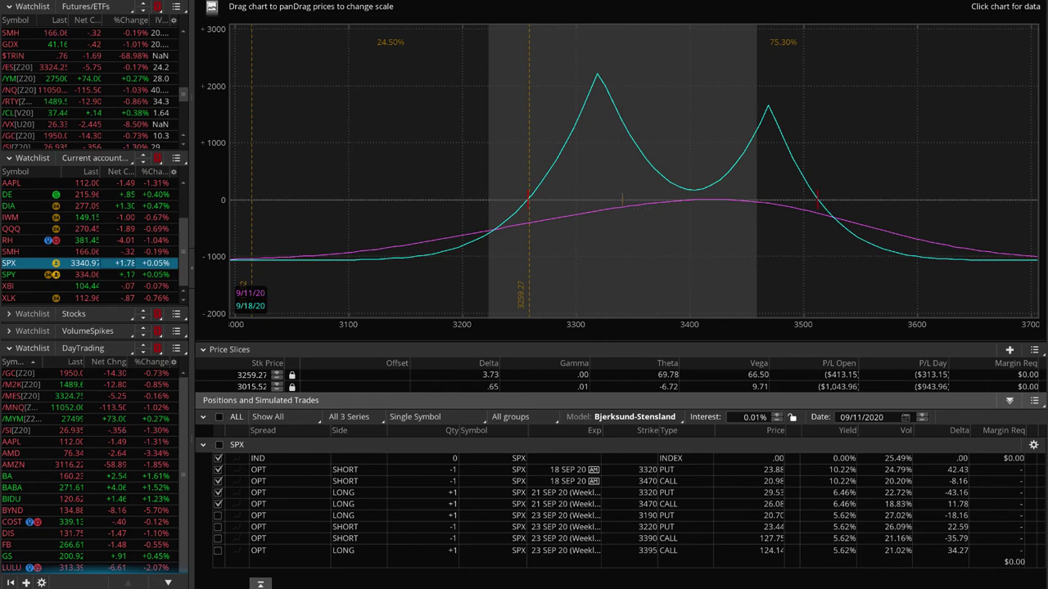
{"action": "left_click", "coordinate": [379, 1]}
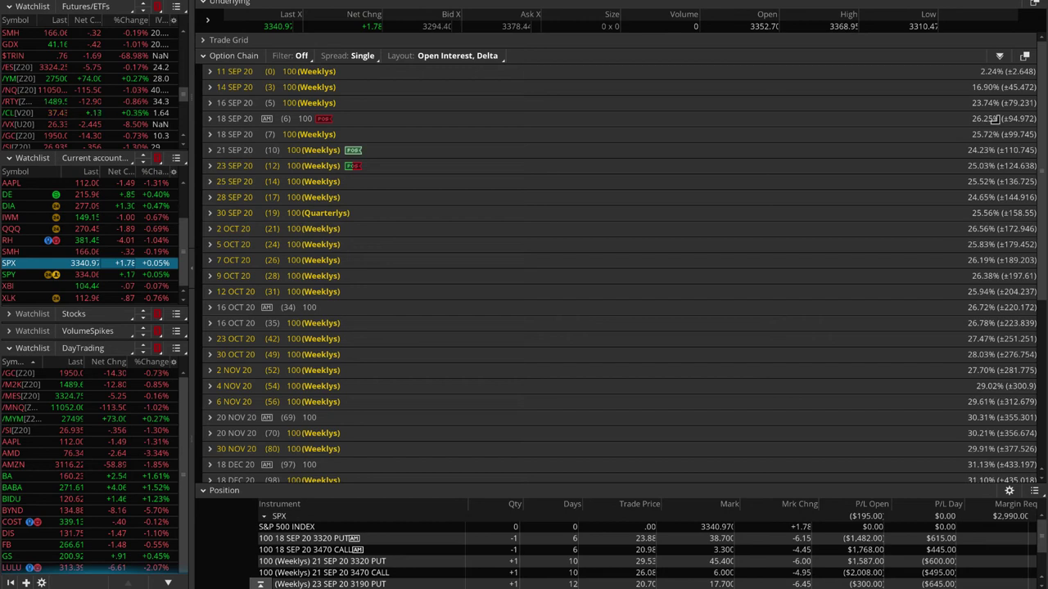
{"action": "mouse_move", "coordinate": [994, 117]}
{"action": "left_mouse_down"}
{"action": "mouse_move", "coordinate": [966, 121]}
{"action": "mouse_move", "coordinate": [995, 123]}
{"action": "mouse_move", "coordinate": [971, 152]}
{"action": "mouse_move", "coordinate": [988, 145]}
{"action": "mouse_move", "coordinate": [958, 157]}
{"action": "mouse_move", "coordinate": [1001, 150]}
{"action": "mouse_move", "coordinate": [970, 123]}
{"action": "mouse_move", "coordinate": [938, 129]}
{"action": "mouse_move", "coordinate": [941, 157]}
{"action": "mouse_move", "coordinate": [995, 152]}
{"action": "left_mouse_up"}
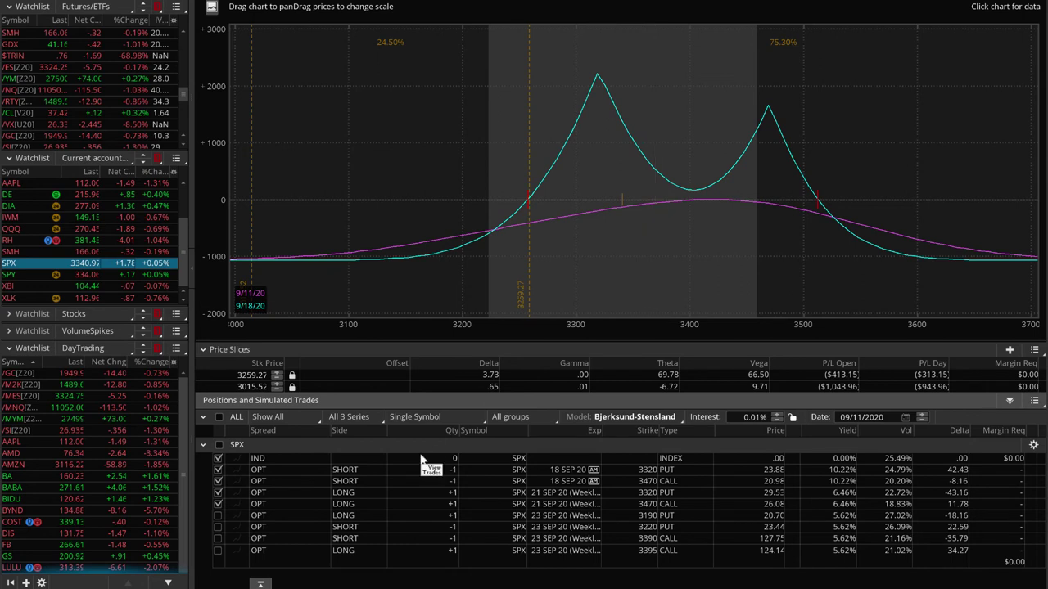
{"action": "left_click", "coordinate": [218, 470]}
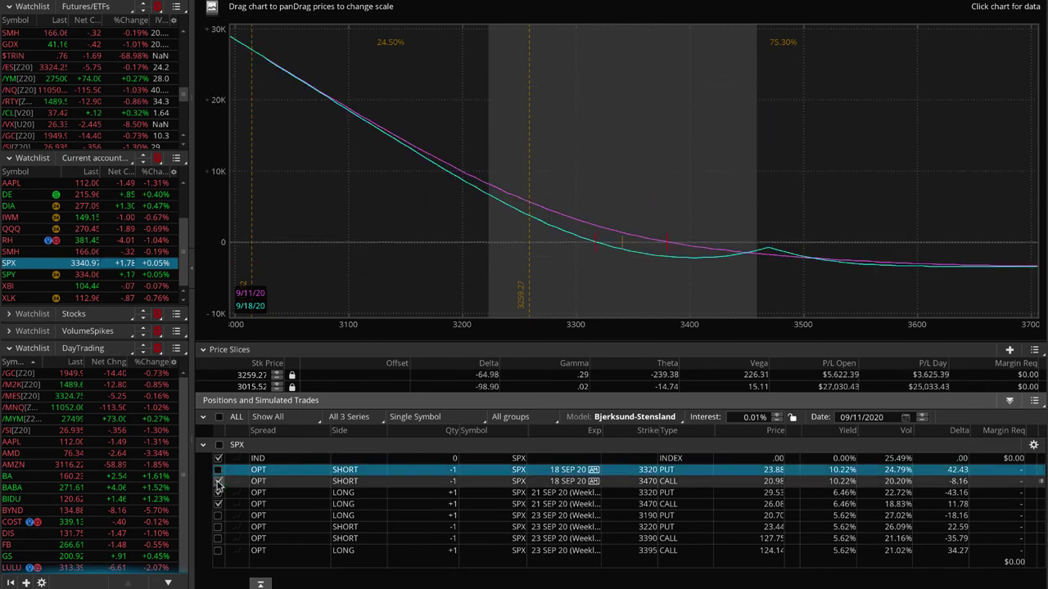
Exclude the 18 SEP 3470 call and the 21 SEP 3320 put and 3470 call from the analysis
{"action": "left_click", "coordinate": [218, 482]}
{"action": "left_click", "coordinate": [218, 492]}
{"action": "left_click", "coordinate": [218, 504]}
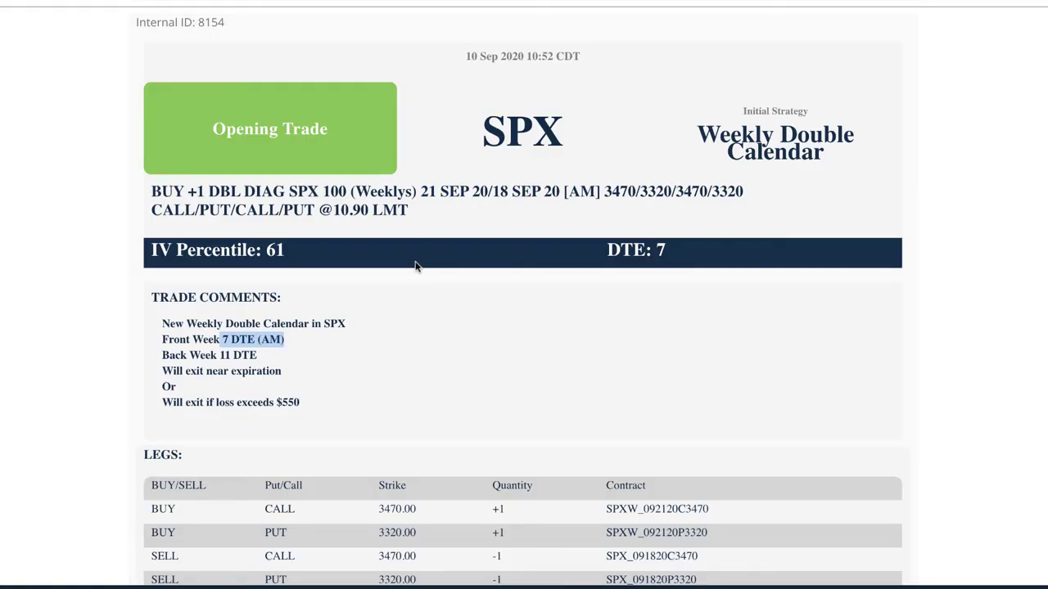
{"action": "scroll", "coordinate": [415, 262], "scroll_direction": "up", "scroll_amount": 5}
{"action": "scroll", "coordinate": [415, 262], "scroll_direction": "up", "scroll_amount": 3}
{"action": "scroll", "coordinate": [415, 262], "scroll_direction": "down", "scroll_amount": 1}
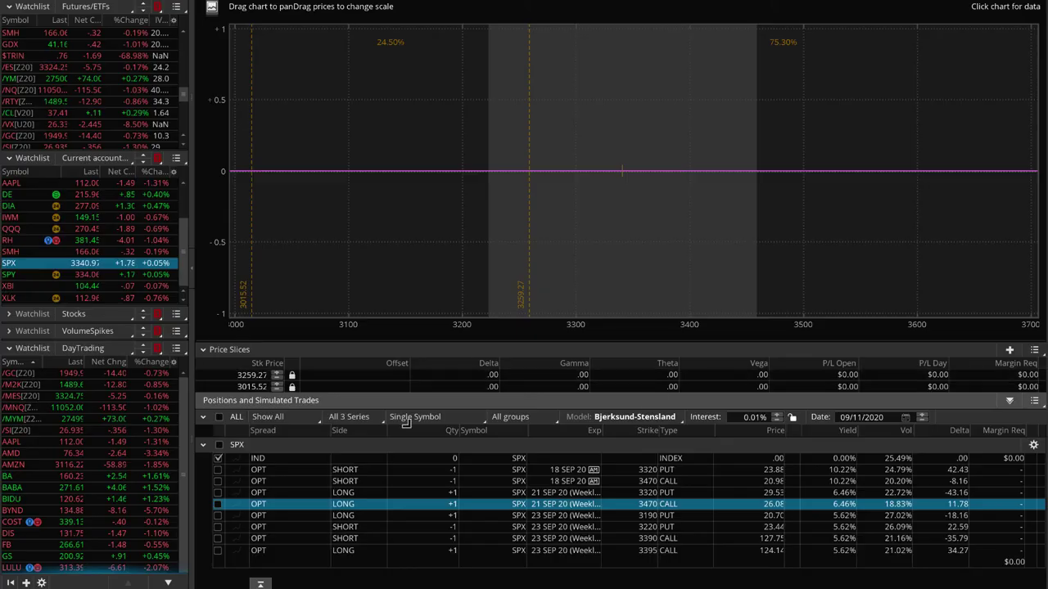
Include the 23 SEP 3190/3220 puts and 3390/3395 calls, slice at 3341.56, then switch to AAPL
{"action": "left_click", "coordinate": [218, 515]}
{"action": "left_click", "coordinate": [218, 527]}
{"action": "left_click", "coordinate": [217, 538]}
{"action": "left_click", "coordinate": [218, 551]}
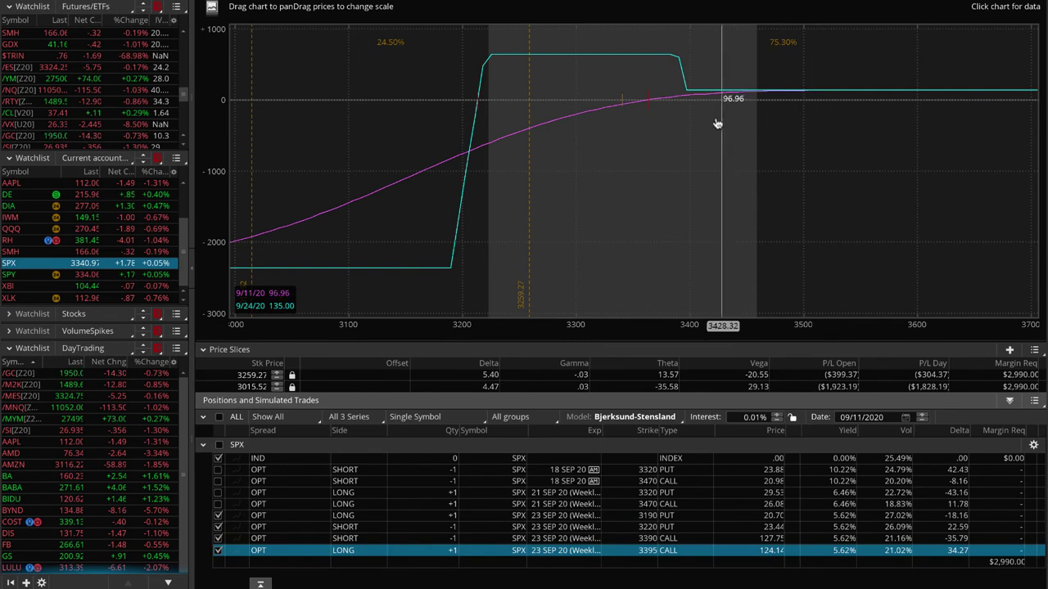
{"action": "left_click", "coordinate": [624, 110]}
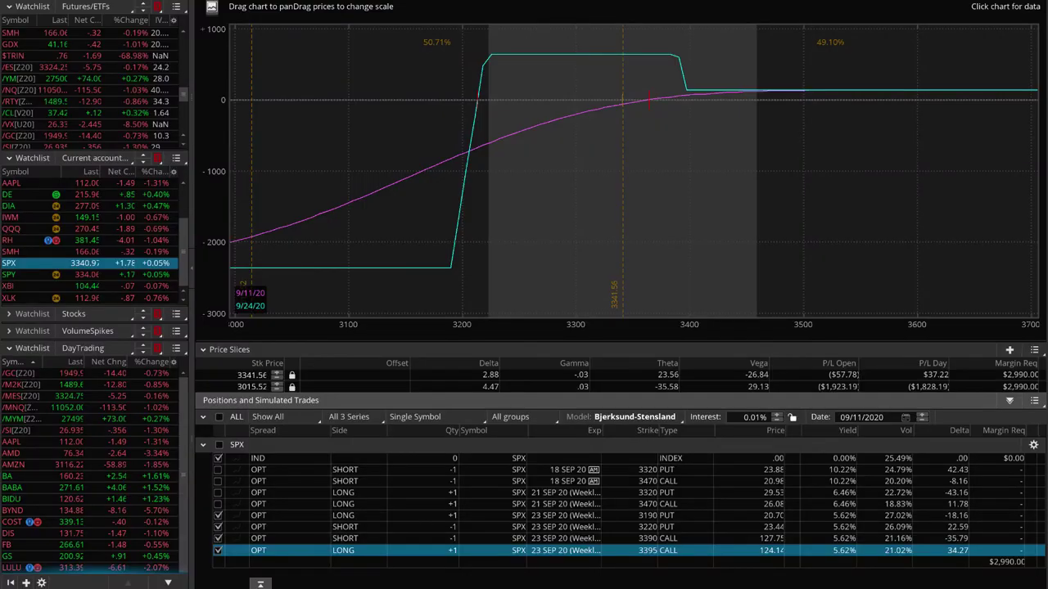
{"action": "left_click", "coordinate": [11, 183]}
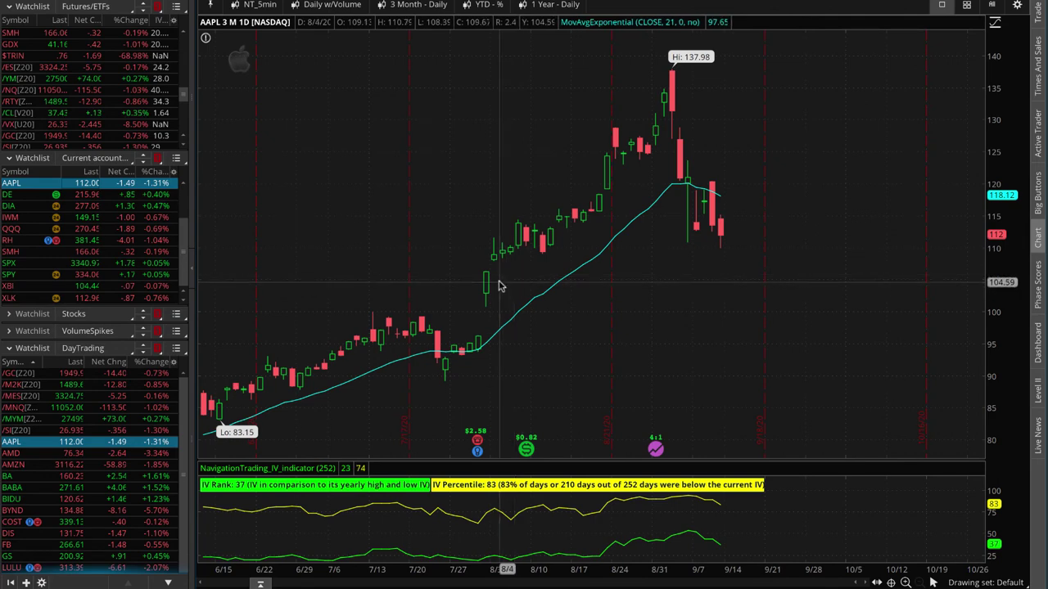
Sketch AAPL's run-up to the 137.98 high and the drop after it, then open the risk profile
{"action": "mouse_move", "coordinate": [497, 283]}
{"action": "left_mouse_down"}
{"action": "mouse_move", "coordinate": [613, 177]}
{"action": "mouse_move", "coordinate": [670, 96]}
{"action": "left_mouse_up"}
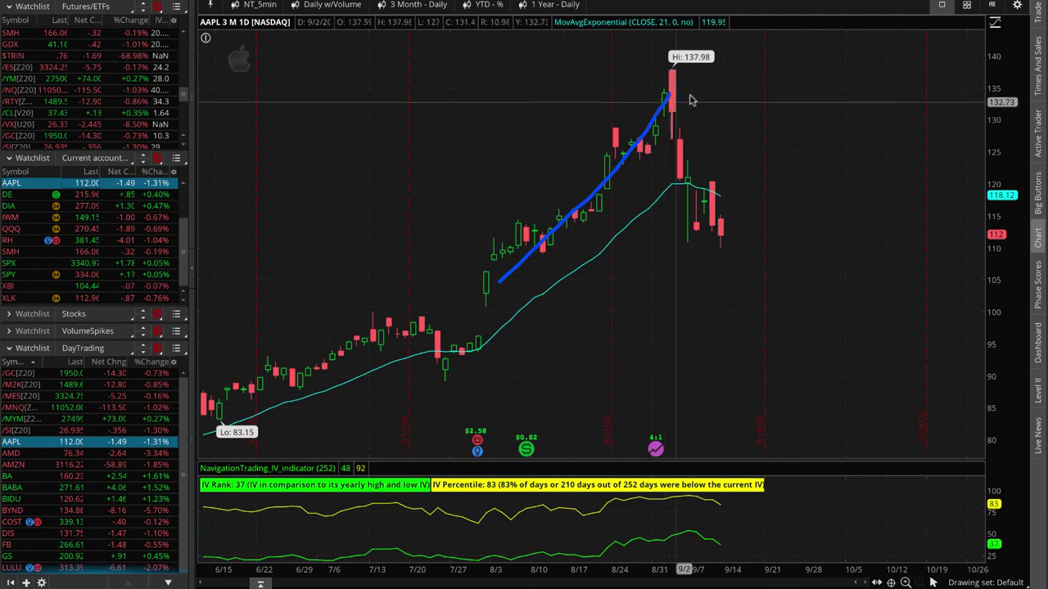
{"action": "left_click_drag", "start_coordinate": [679, 76], "coordinate": [743, 259]}
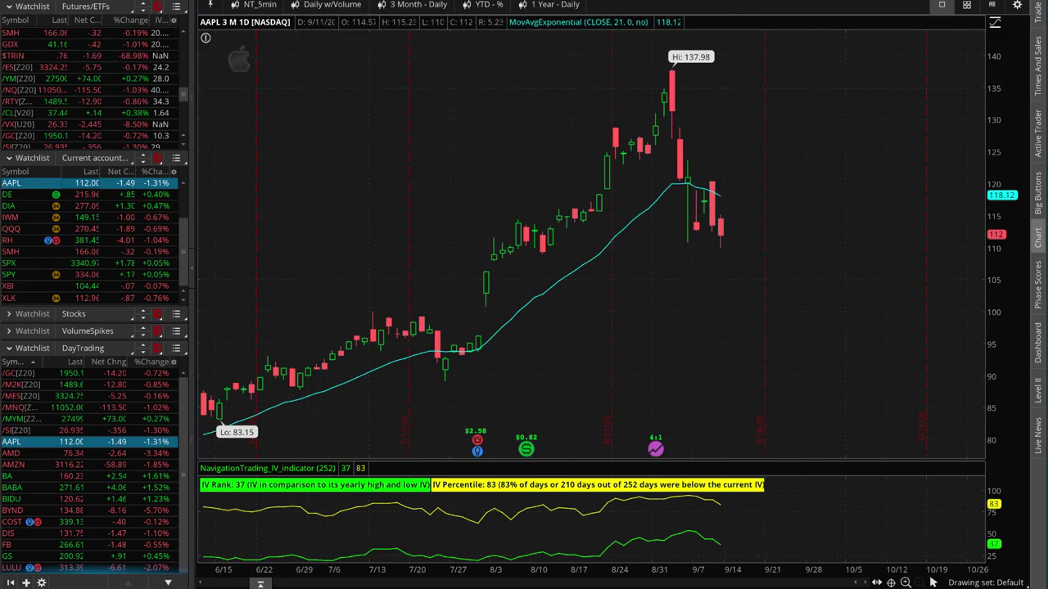
{"action": "left_click", "coordinate": [270, 2]}
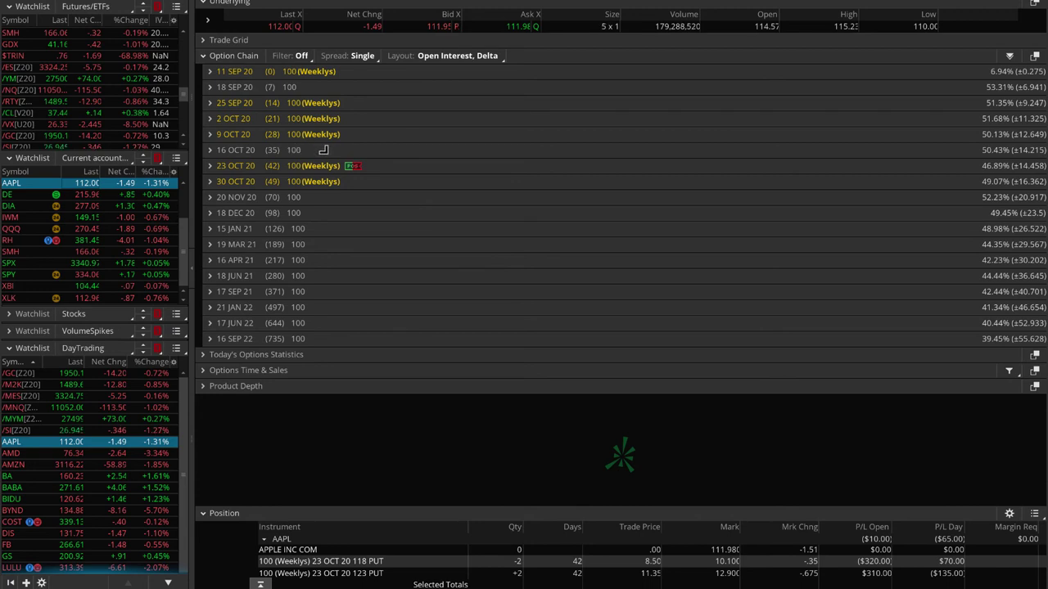
Circle the 23 OCT 20 expiration in the chain and add a price slice at 111.93
{"action": "mouse_move", "coordinate": [324, 151]}
{"action": "left_mouse_down"}
{"action": "mouse_move", "coordinate": [383, 158]}
{"action": "mouse_move", "coordinate": [368, 171]}
{"action": "left_mouse_up"}
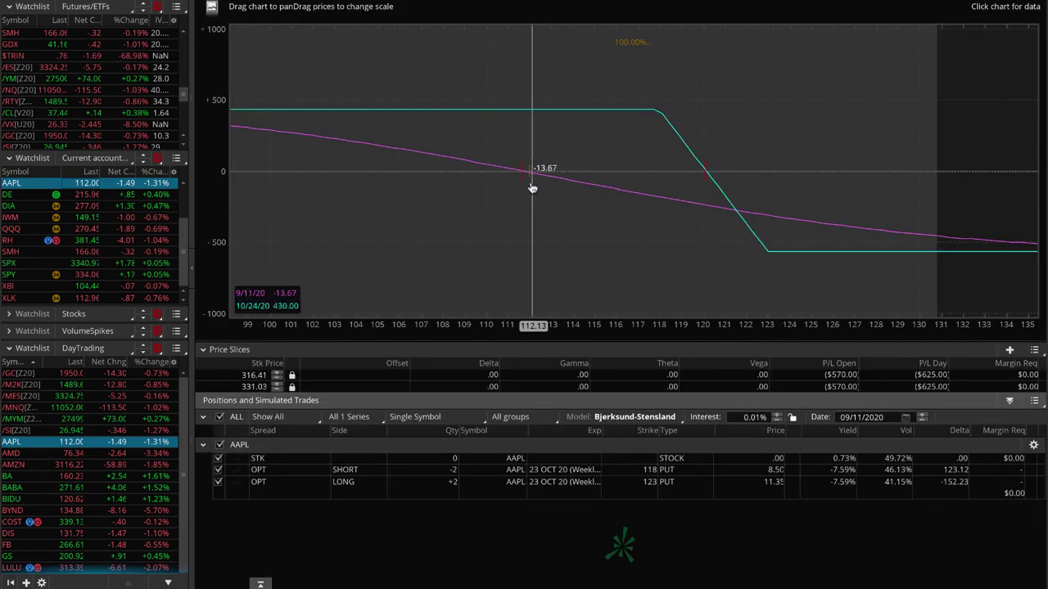
{"action": "left_click", "coordinate": [528, 180]}
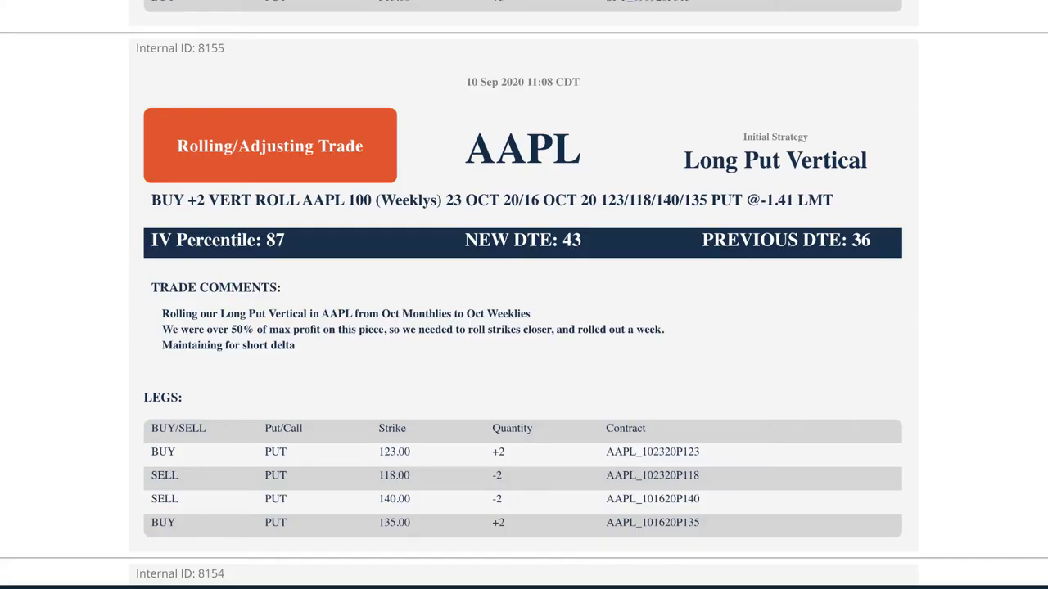
Scroll the trade alert page up from the AAPL roll past the SPY expiration to the DIA adjustment
{"action": "scroll", "coordinate": [509, 138], "scroll_direction": "up", "scroll_amount": 7}
{"action": "scroll", "coordinate": [508, 135], "scroll_direction": "down", "scroll_amount": 1}
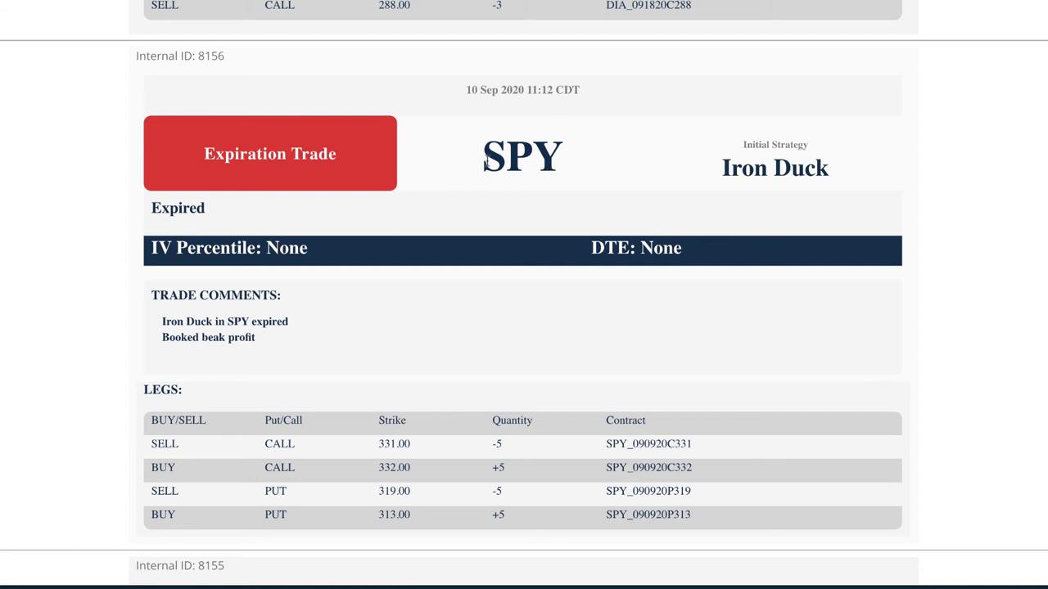
{"action": "scroll", "coordinate": [447, 196], "scroll_direction": "up", "scroll_amount": 1}
{"action": "scroll", "coordinate": [447, 196], "scroll_direction": "up", "scroll_amount": 6}
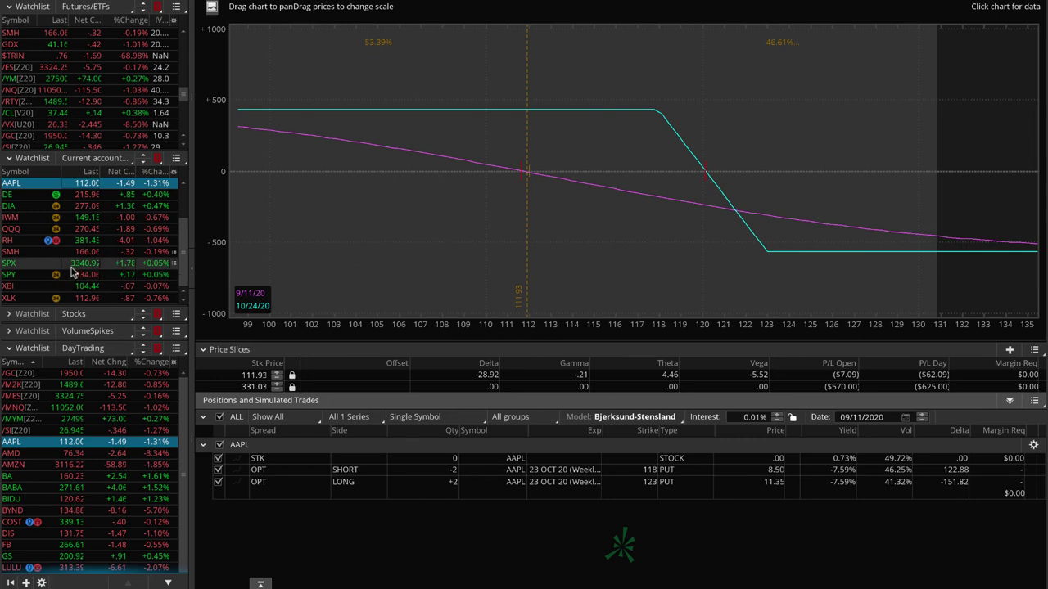
Switch the analysis to DIA, include the long 16 OCT 284 call, and set the slice at 277.08
{"action": "left_click", "coordinate": [122, 210]}
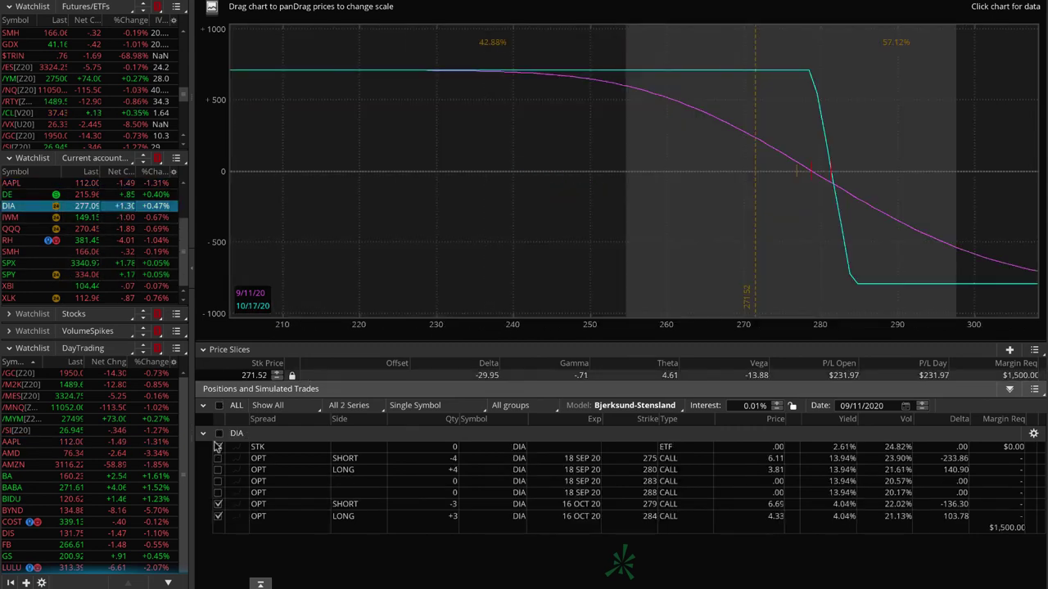
{"action": "left_click", "coordinate": [219, 516]}
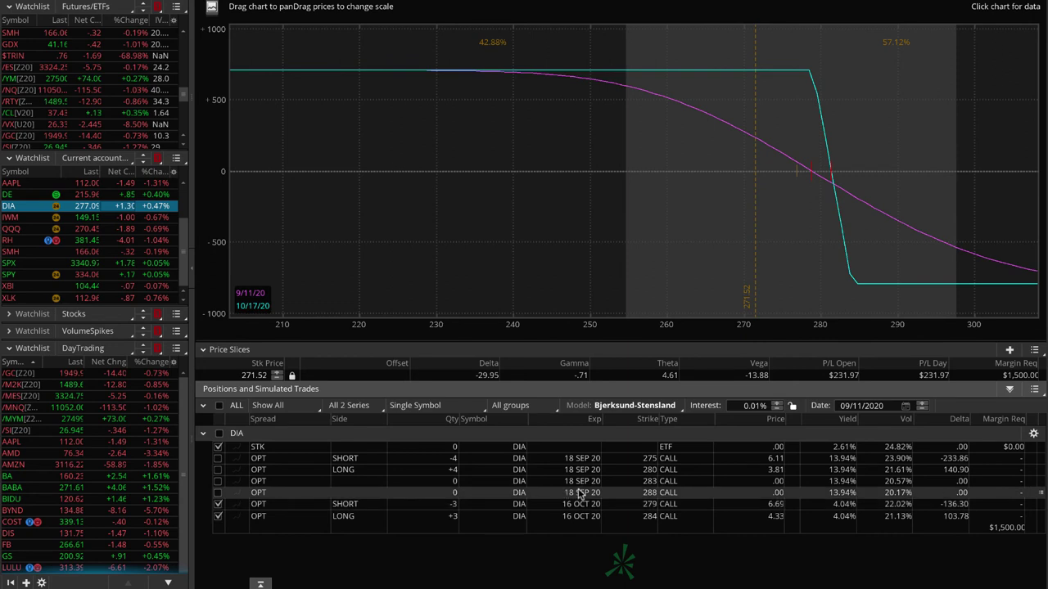
{"action": "left_click", "coordinate": [797, 192]}
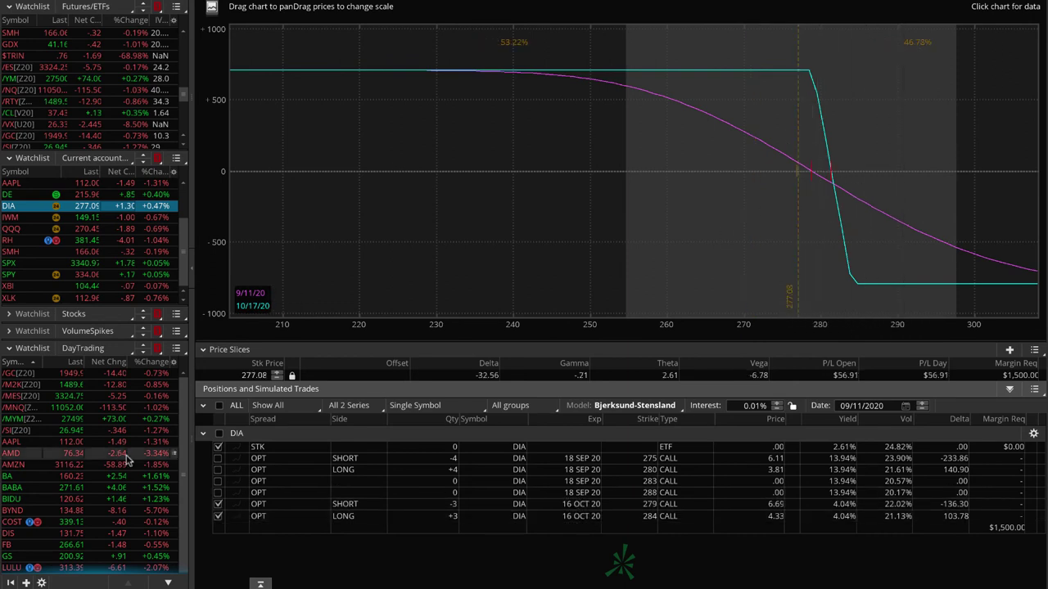
Swap the 16 OCT 279/284 calls for the 18 SEP 275/280 calls and show prices 230–320
{"action": "left_click", "coordinate": [218, 516]}
{"action": "left_click", "coordinate": [219, 505]}
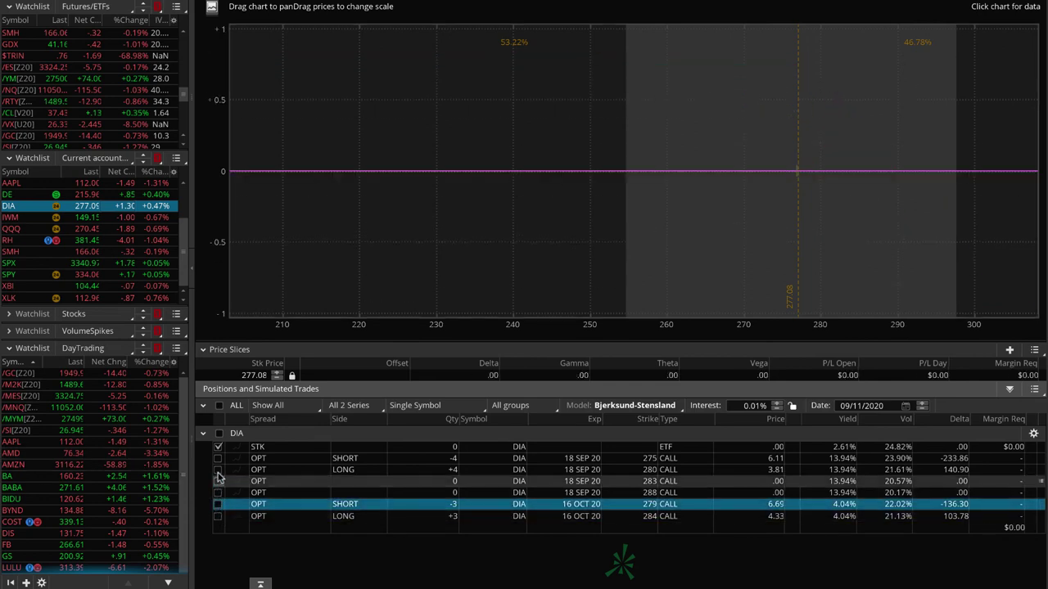
{"action": "left_click", "coordinate": [219, 469]}
{"action": "left_click", "coordinate": [218, 459]}
{"action": "left_click", "coordinate": [218, 459]}
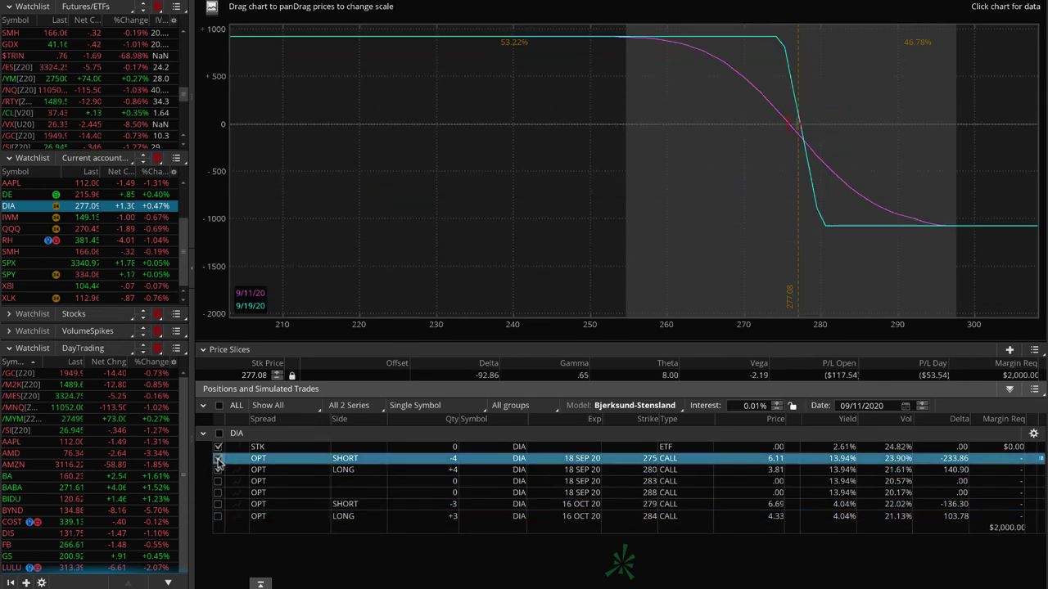
{"action": "left_click_drag", "start_coordinate": [479, 229], "coordinate": [299, 213]}
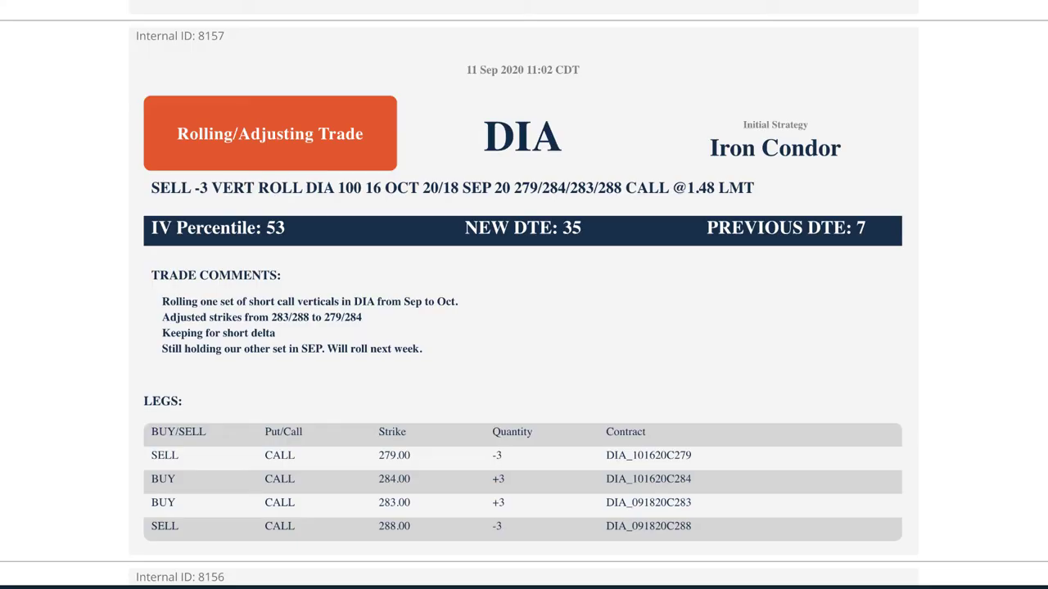
{"action": "scroll", "coordinate": [418, 158], "scroll_direction": "up", "scroll_amount": 2}
{"action": "scroll", "coordinate": [418, 157], "scroll_direction": "up", "scroll_amount": 5}
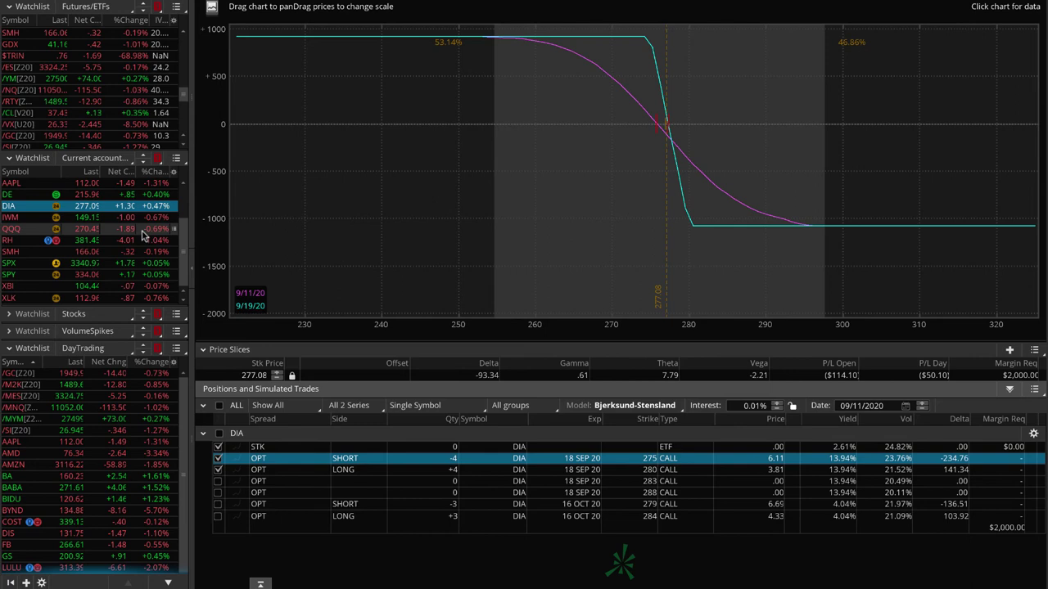
Switch to QQQ, slice at 269.86, and swap the 23 OCT 275/280 calls for the 16 OCT 278/283 calls
{"action": "left_click", "coordinate": [143, 230]}
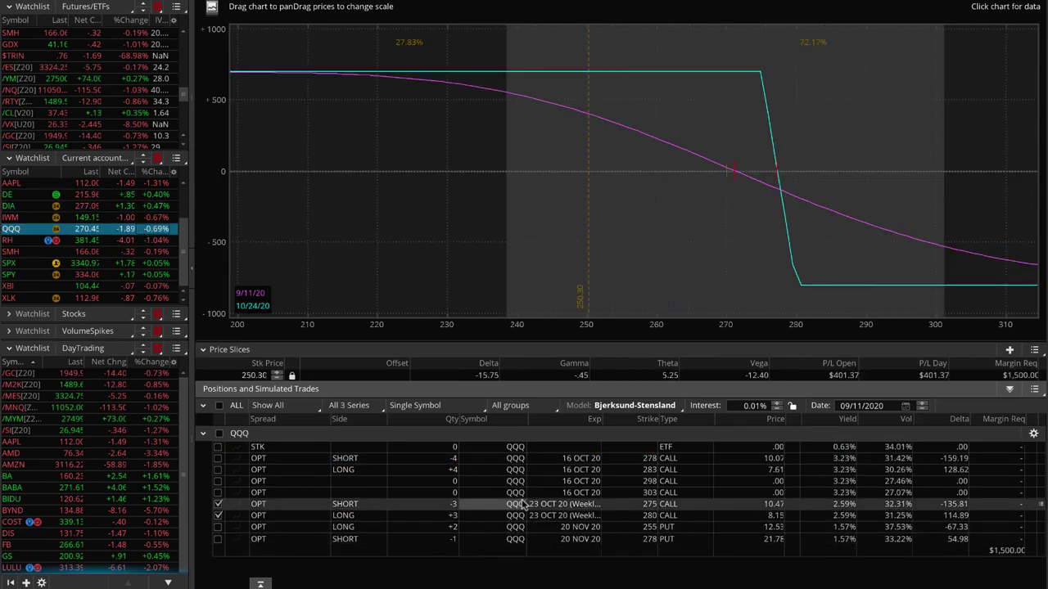
{"action": "left_click", "coordinate": [725, 233]}
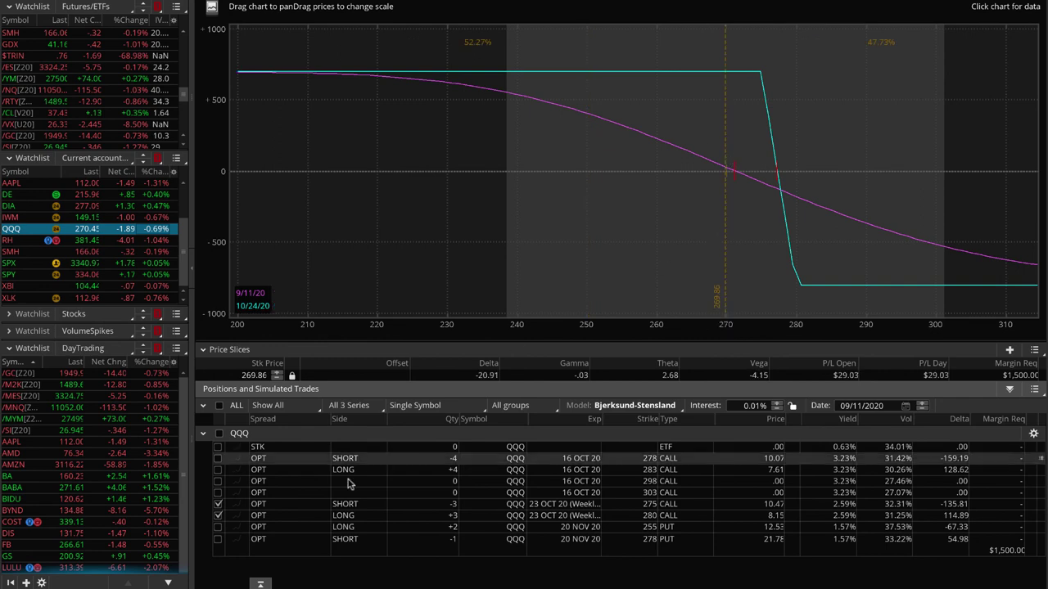
{"action": "left_click", "coordinate": [218, 516]}
{"action": "left_click", "coordinate": [217, 504]}
{"action": "left_click", "coordinate": [217, 459]}
{"action": "left_click", "coordinate": [218, 470]}
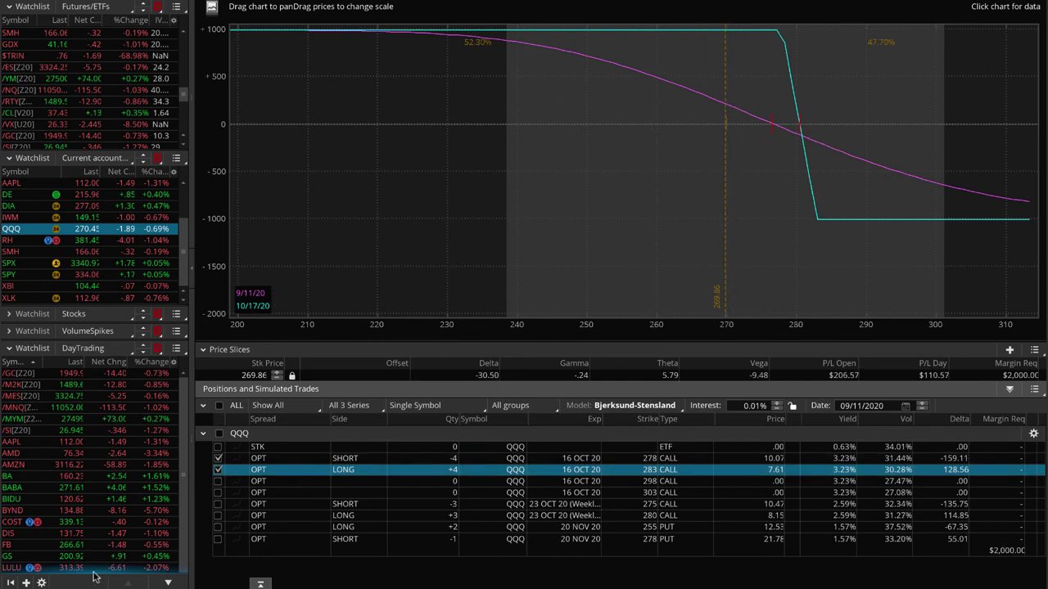
Exclude the 16 OCT 278/283 calls and include the long 20 NOV 255 and short 278 puts
{"action": "left_click", "coordinate": [217, 458]}
{"action": "left_click", "coordinate": [217, 470]}
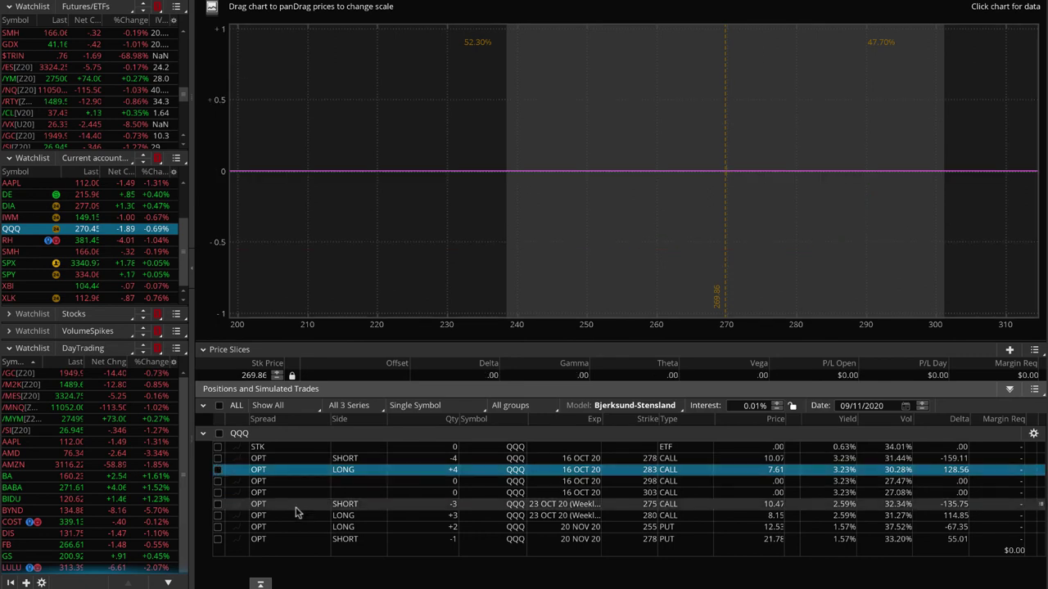
{"action": "left_click", "coordinate": [218, 527]}
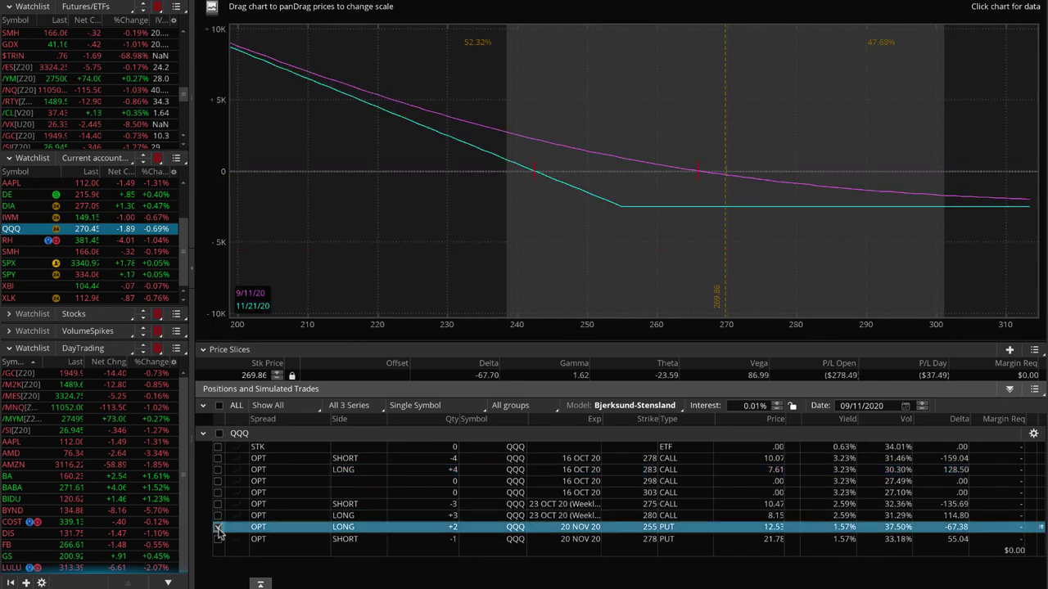
{"action": "left_click", "coordinate": [218, 539]}
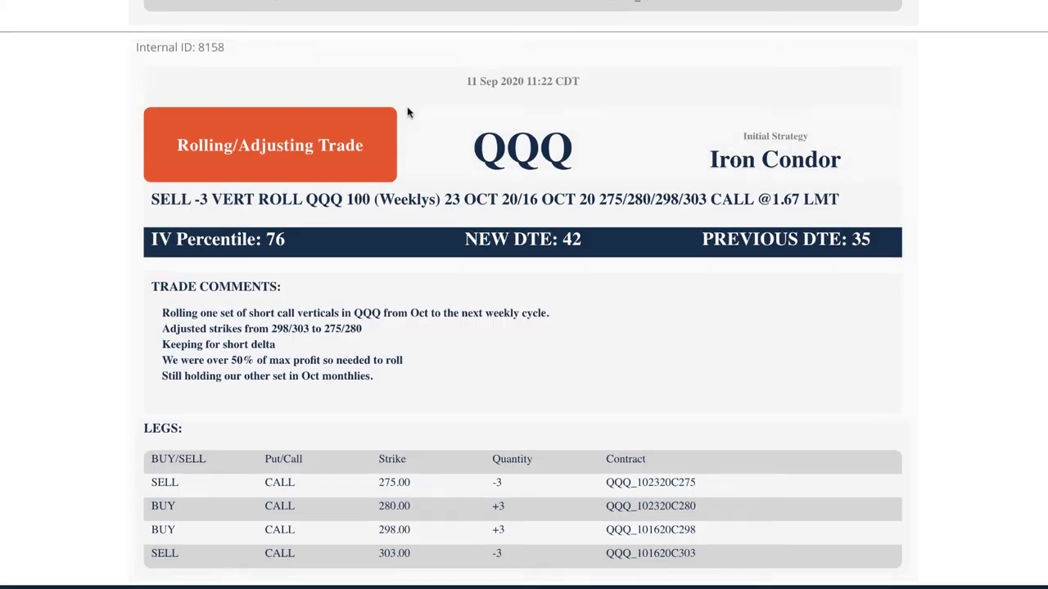
{"action": "scroll", "coordinate": [408, 110], "scroll_direction": "up", "scroll_amount": 5}
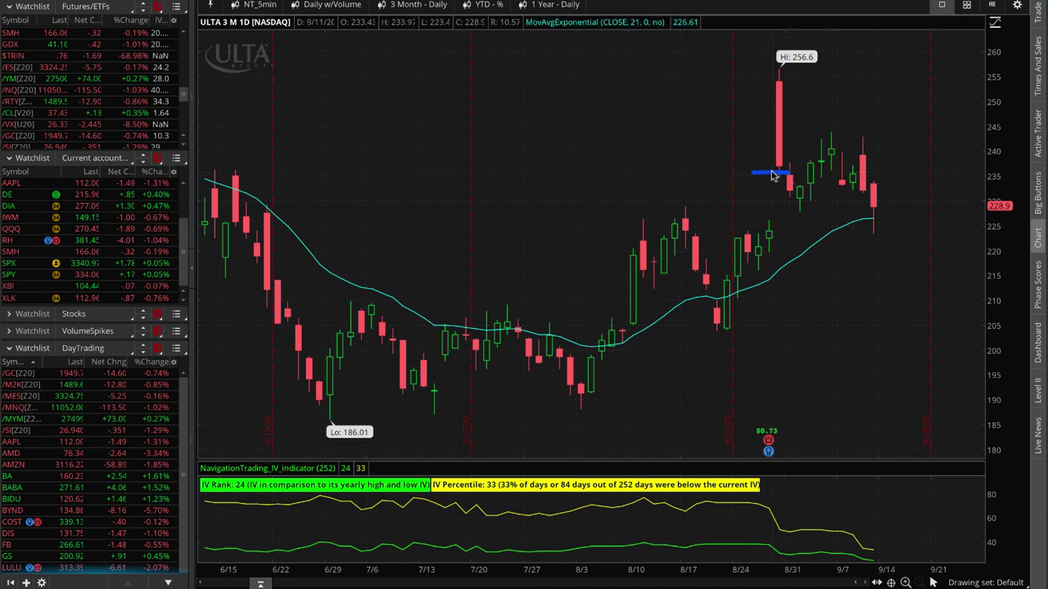
Sketch freehand marks on the ULTA chart over the 8/28 spike, September rebound and latest candles
{"action": "left_click_drag", "start_coordinate": [772, 176], "coordinate": [849, 85]}
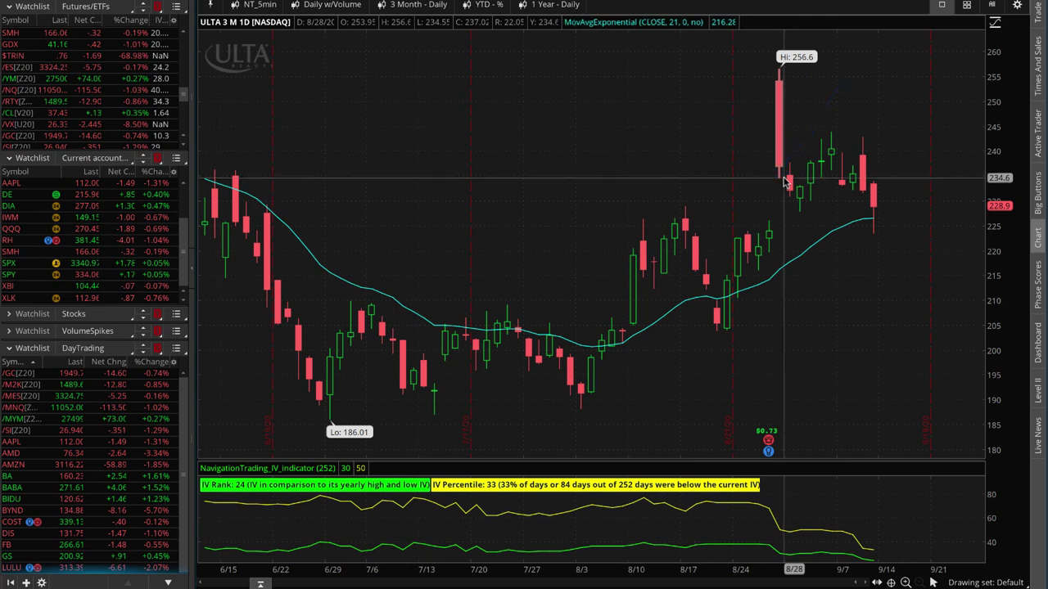
{"action": "key", "text": "Delete"}
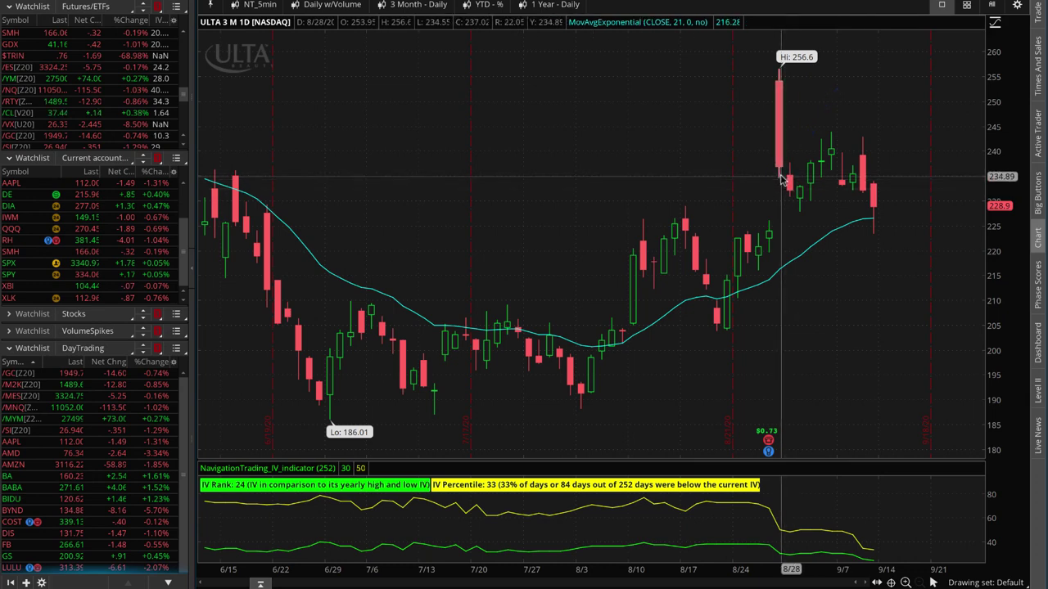
{"action": "mouse_move", "coordinate": [784, 178]}
{"action": "left_mouse_down"}
{"action": "mouse_move", "coordinate": [799, 197]}
{"action": "mouse_move", "coordinate": [829, 153]}
{"action": "left_mouse_up"}
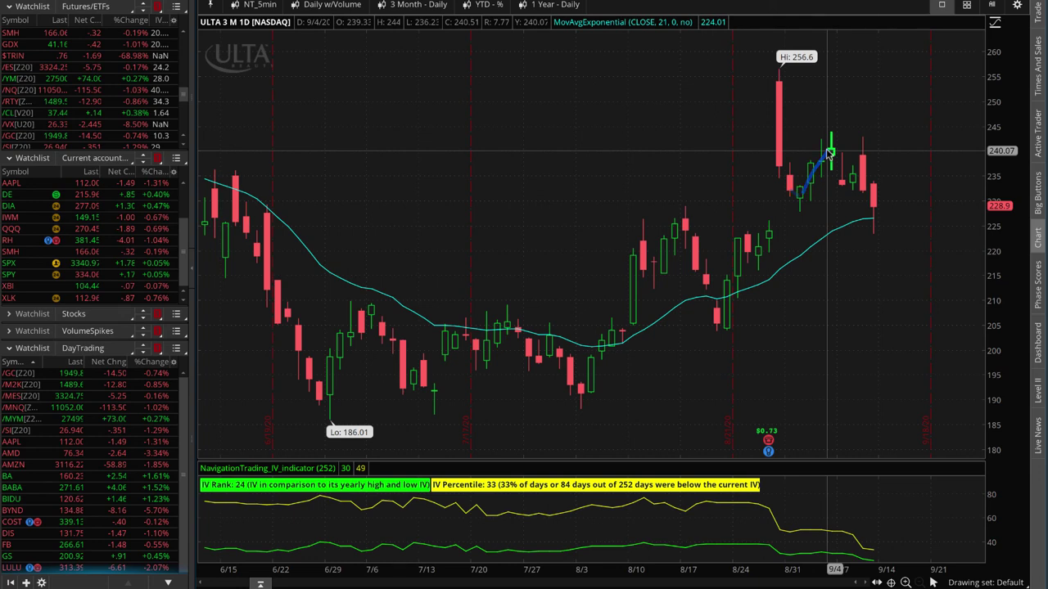
{"action": "mouse_move", "coordinate": [832, 154]}
{"action": "left_mouse_down"}
{"action": "mouse_move", "coordinate": [849, 180]}
{"action": "mouse_move", "coordinate": [855, 141]}
{"action": "mouse_move", "coordinate": [872, 143]}
{"action": "mouse_move", "coordinate": [843, 145]}
{"action": "mouse_move", "coordinate": [874, 146]}
{"action": "left_mouse_up"}
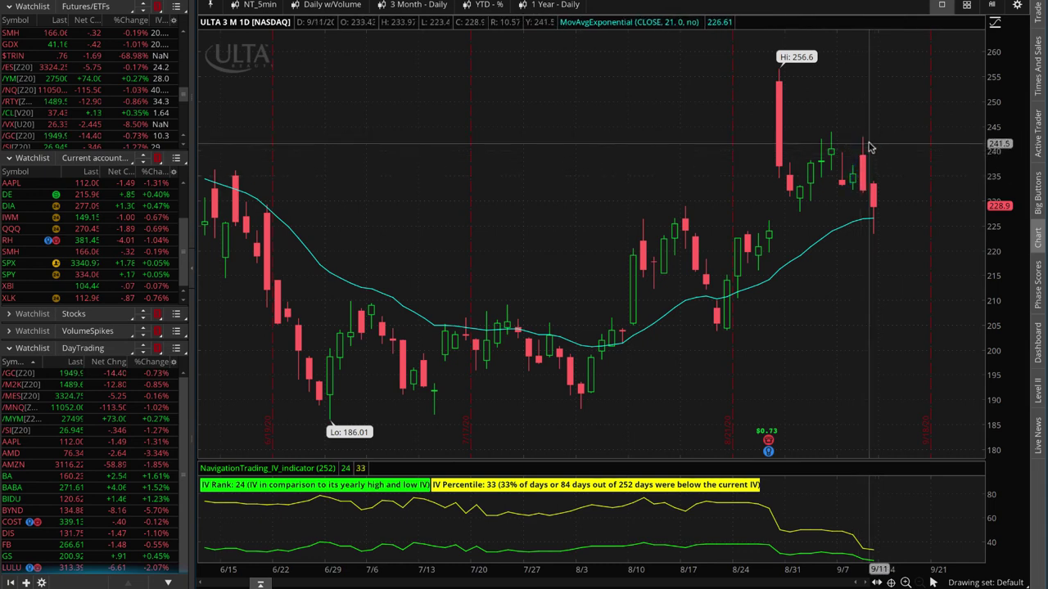
{"action": "left_click_drag", "start_coordinate": [870, 146], "coordinate": [855, 143]}
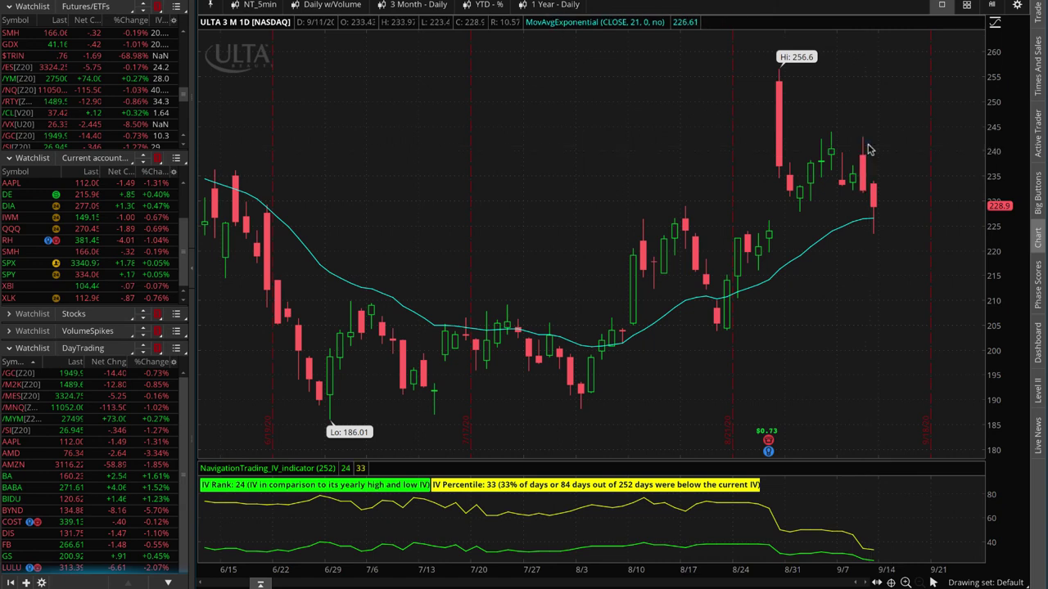
{"action": "left_click_drag", "start_coordinate": [869, 148], "coordinate": [888, 232]}
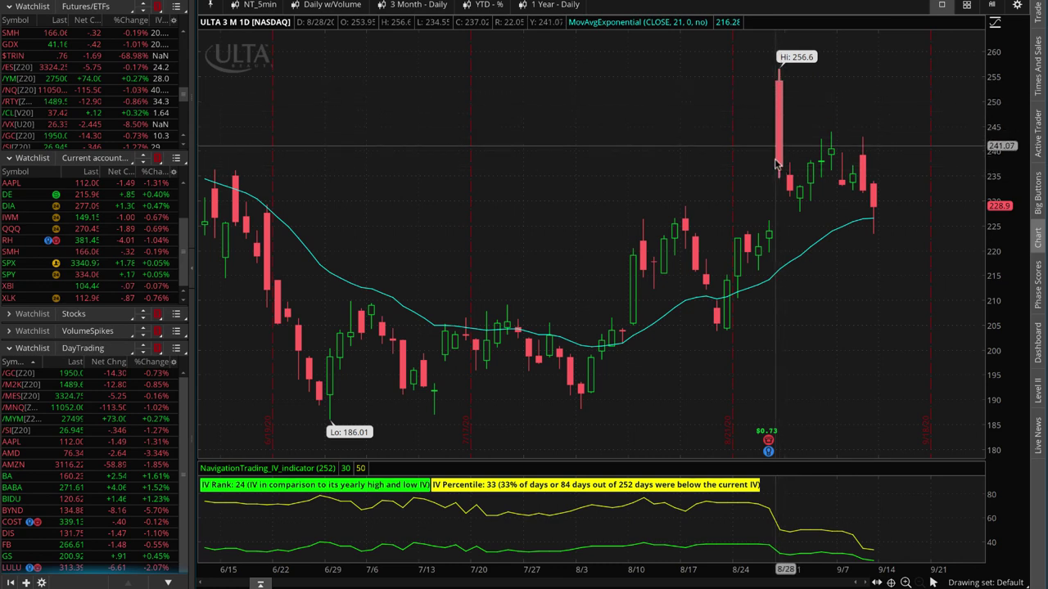
{"action": "left_click_drag", "start_coordinate": [782, 164], "coordinate": [878, 38]}
{"action": "left_click_drag", "start_coordinate": [792, 131], "coordinate": [859, 105]}
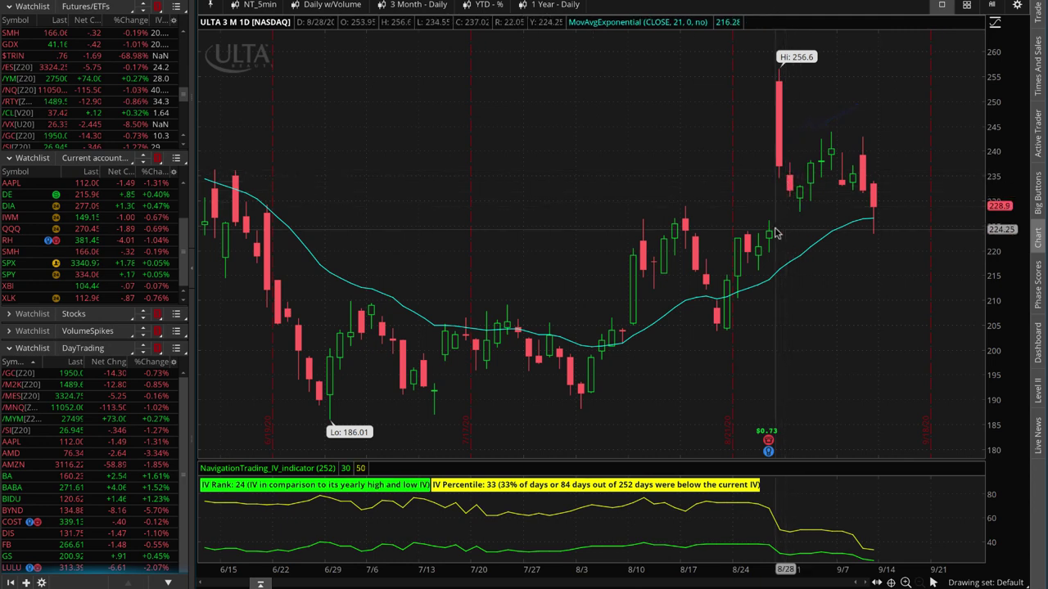
{"action": "mouse_move", "coordinate": [792, 229]}
{"action": "left_mouse_down"}
{"action": "mouse_move", "coordinate": [763, 230]}
{"action": "mouse_move", "coordinate": [788, 230]}
{"action": "left_mouse_up"}
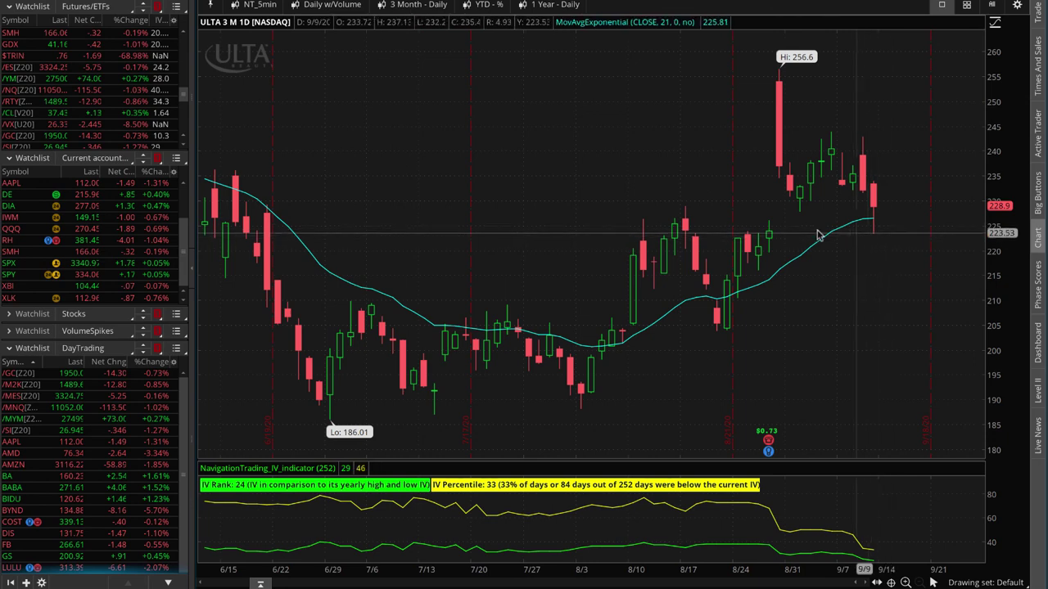
{"action": "left_click_drag", "start_coordinate": [873, 227], "coordinate": [807, 233]}
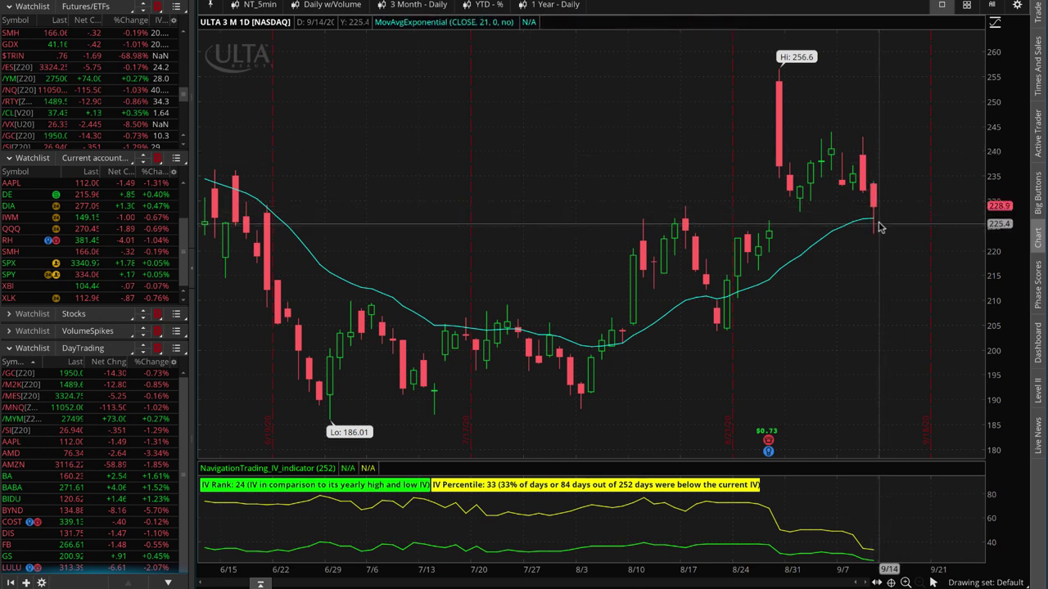
{"action": "left_click_drag", "start_coordinate": [877, 221], "coordinate": [940, 135]}
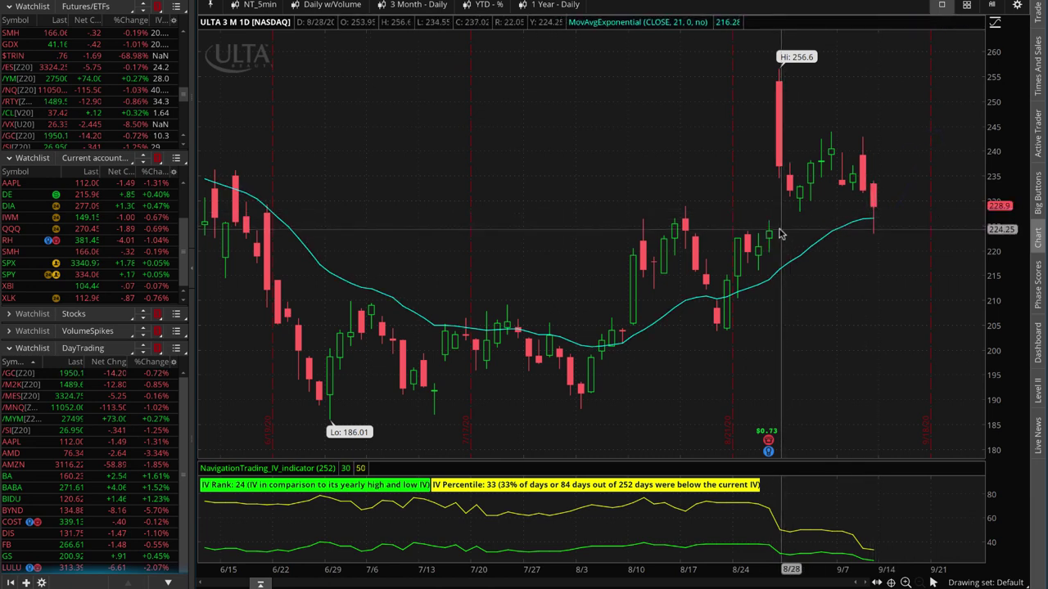
{"action": "mouse_move", "coordinate": [779, 234]}
{"action": "left_mouse_down"}
{"action": "mouse_move", "coordinate": [764, 234]}
{"action": "mouse_move", "coordinate": [921, 229]}
{"action": "mouse_move", "coordinate": [932, 118]}
{"action": "mouse_move", "coordinate": [894, 119]}
{"action": "mouse_move", "coordinate": [943, 111]}
{"action": "left_mouse_up"}
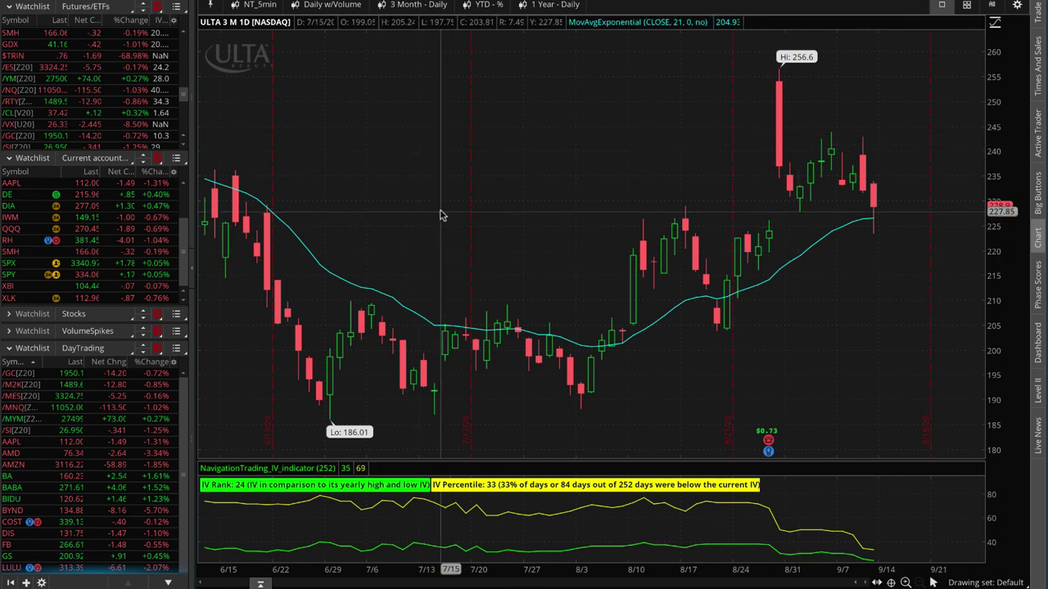
Review DE, then show SMH's short 165 put / 180 call risk graph at price 166.06
{"action": "left_click", "coordinate": [31, 196]}
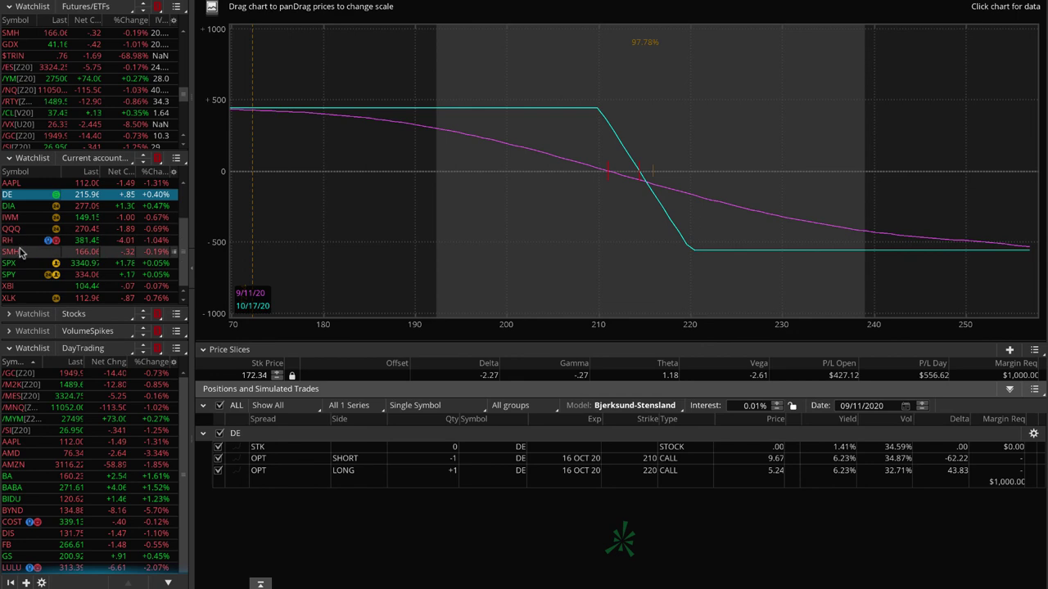
{"action": "left_click", "coordinate": [21, 252]}
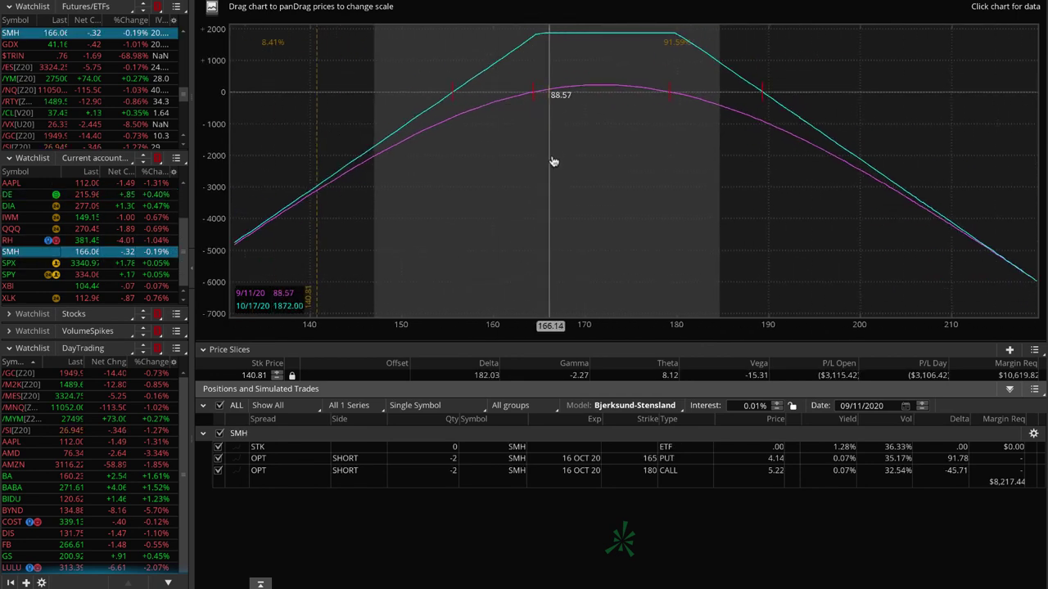
{"action": "left_click", "coordinate": [547, 121]}
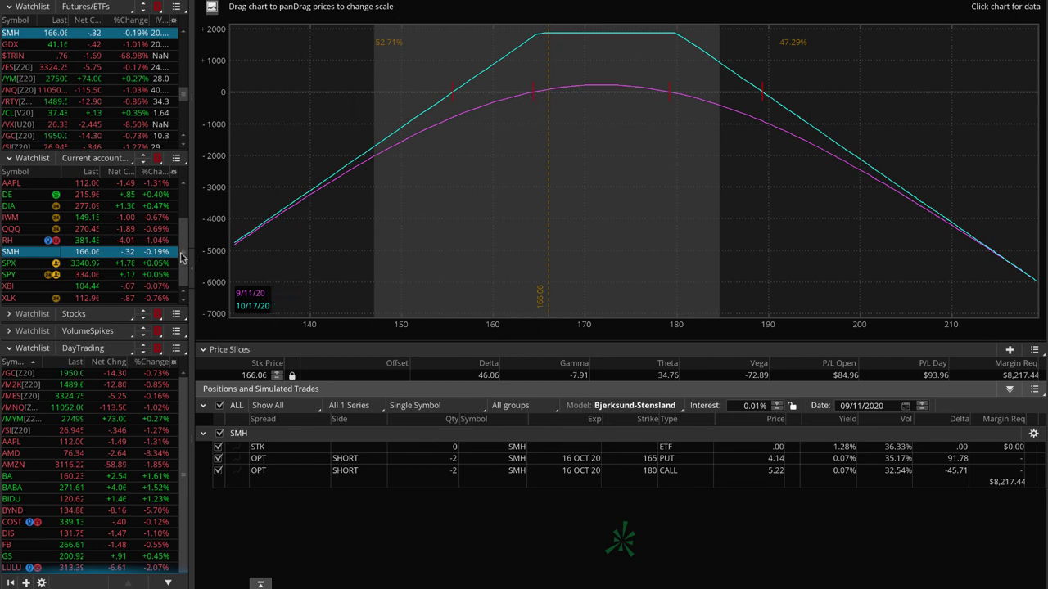
Show XBI's short 105 straddle risk graph, rescaled with slice at 104.48, then its option chain
{"action": "left_click", "coordinate": [147, 289]}
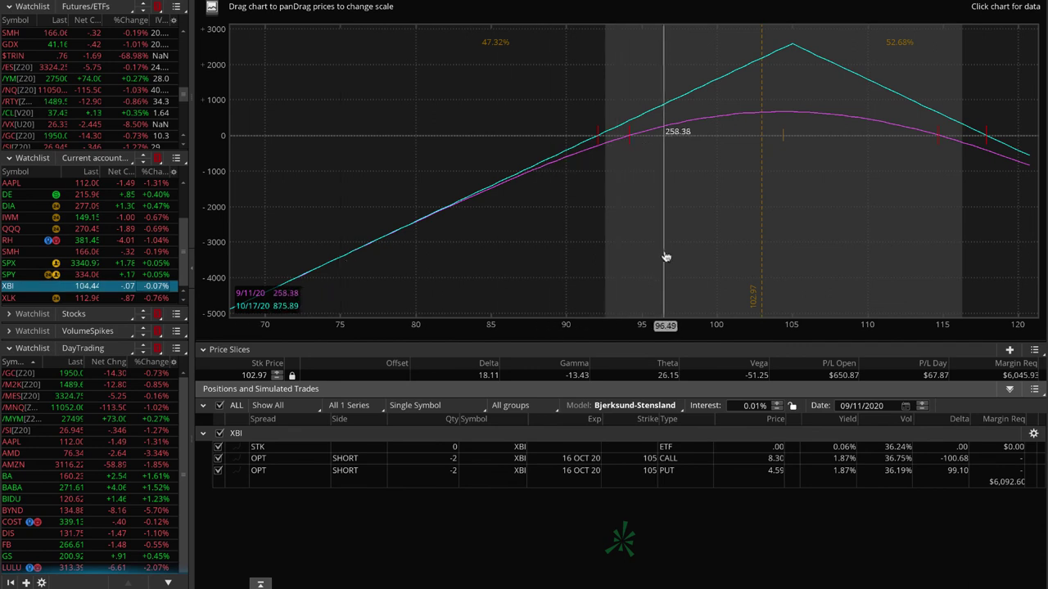
{"action": "left_click_drag", "start_coordinate": [496, 327], "coordinate": [747, 318]}
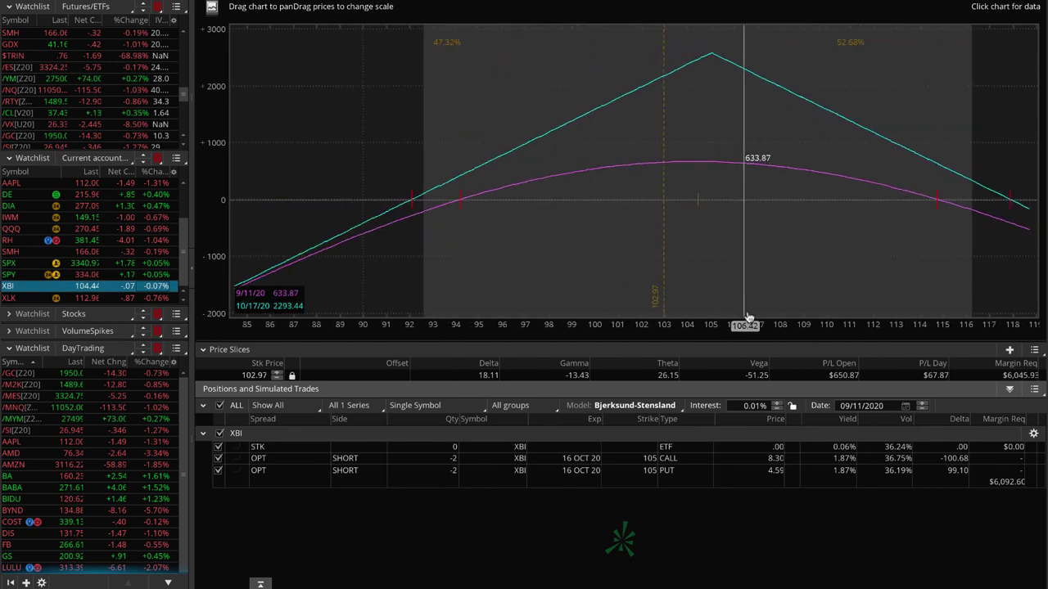
{"action": "left_click", "coordinate": [698, 222]}
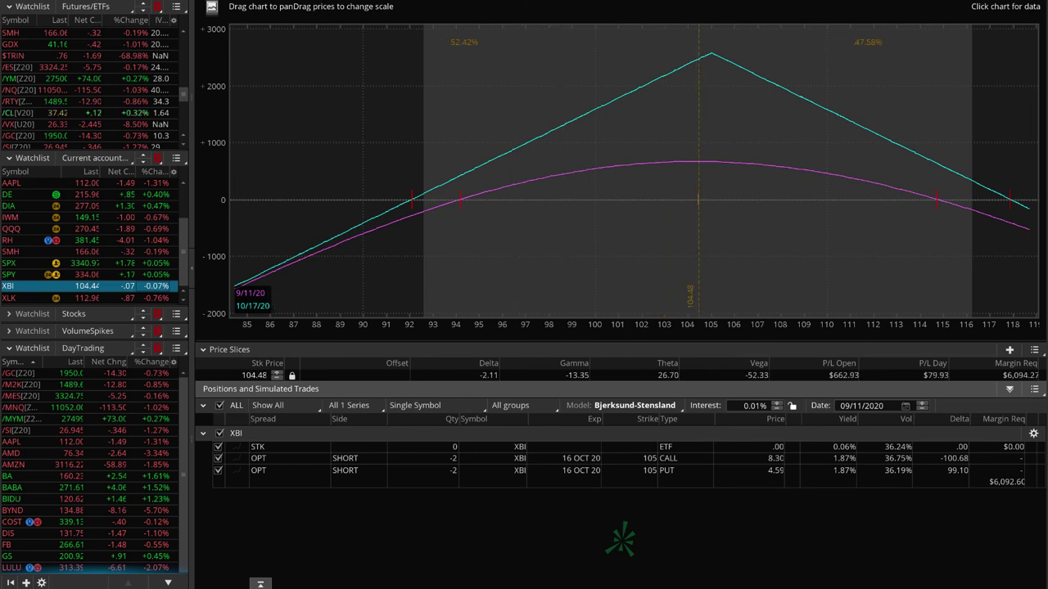
{"action": "left_click", "coordinate": [245, 0]}
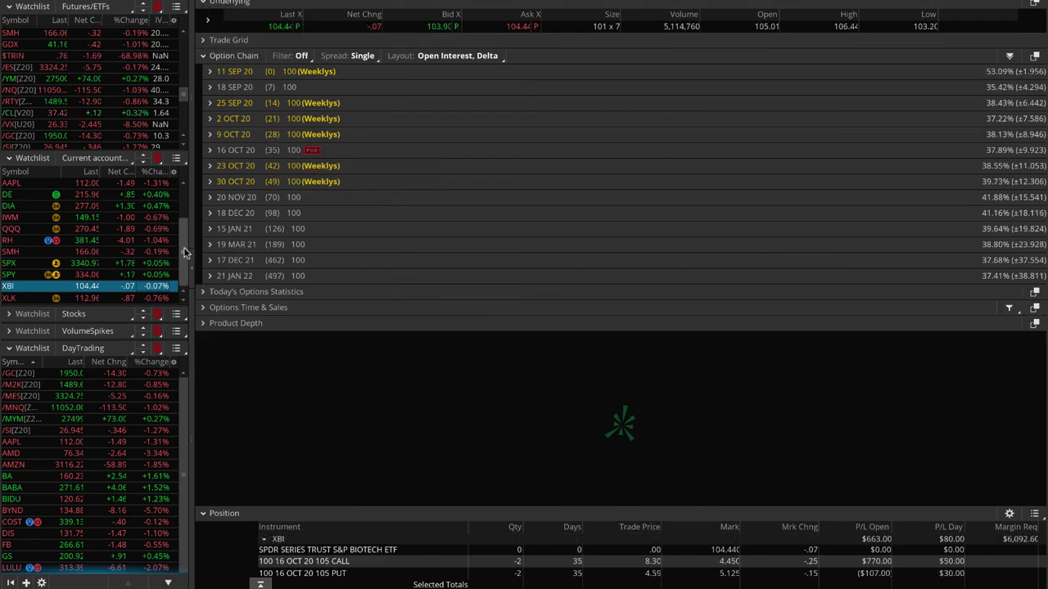
Select XLK and view its three-month daily chart with IV Rank 34, IV Percentile 74
{"action": "left_click", "coordinate": [154, 298]}
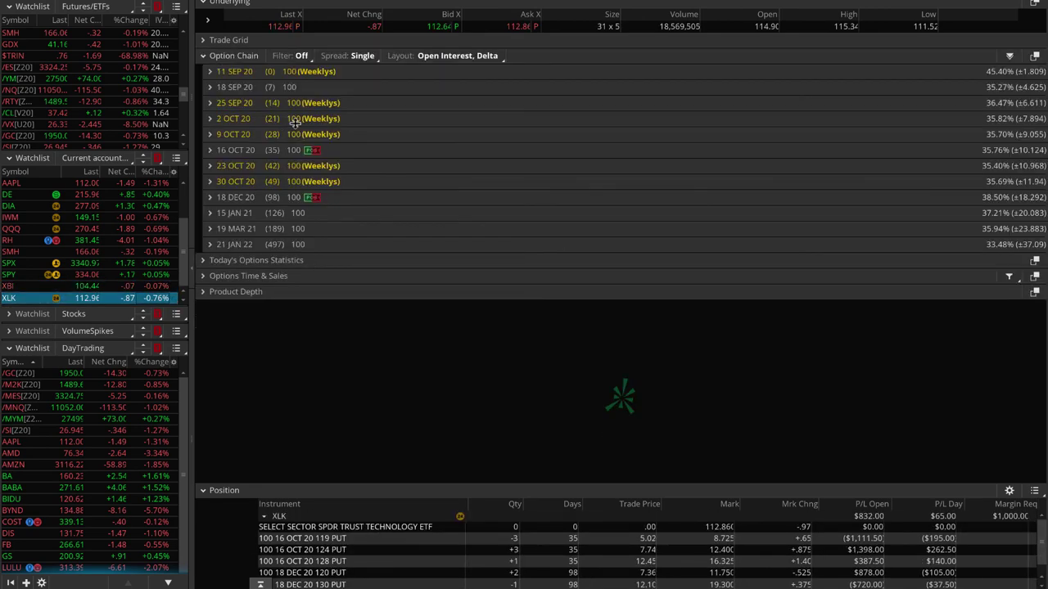
{"action": "left_click", "coordinate": [491, 0]}
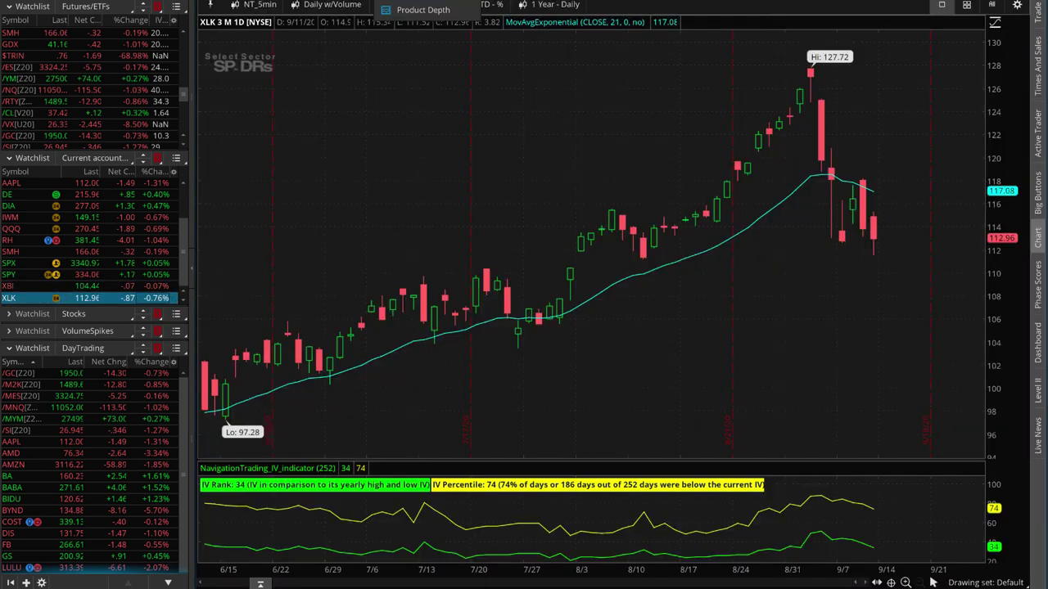